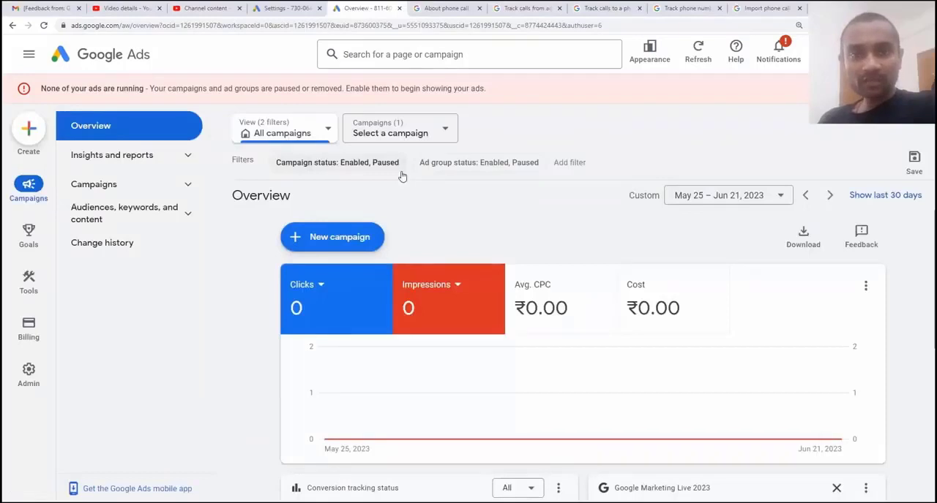
Open the conversions summary under Goals and review the existing conversion actions
mouse_move(28, 238)
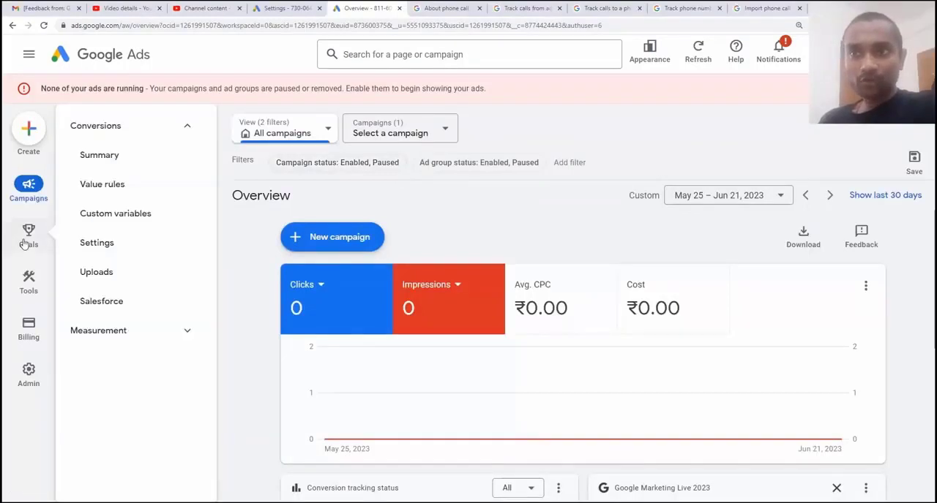
left_click(108, 158)
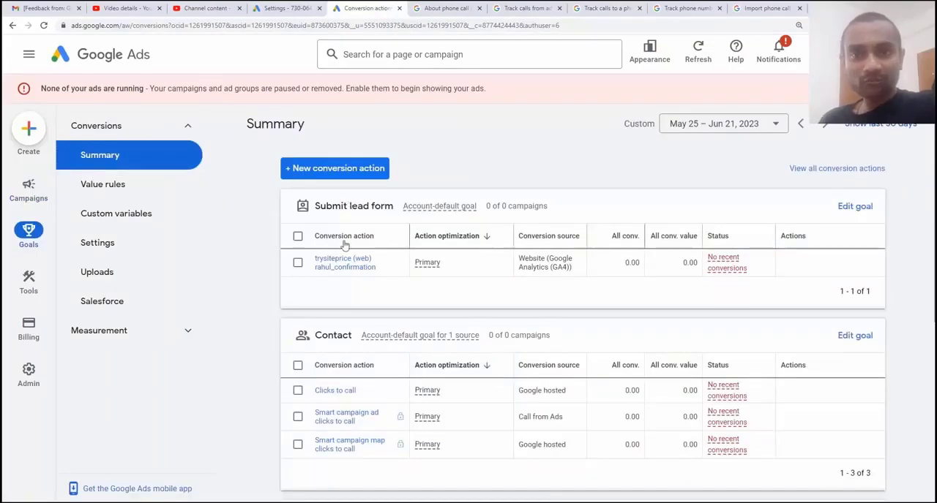
scroll(344, 246, "down", 3)
scroll(345, 246, "up", 2)
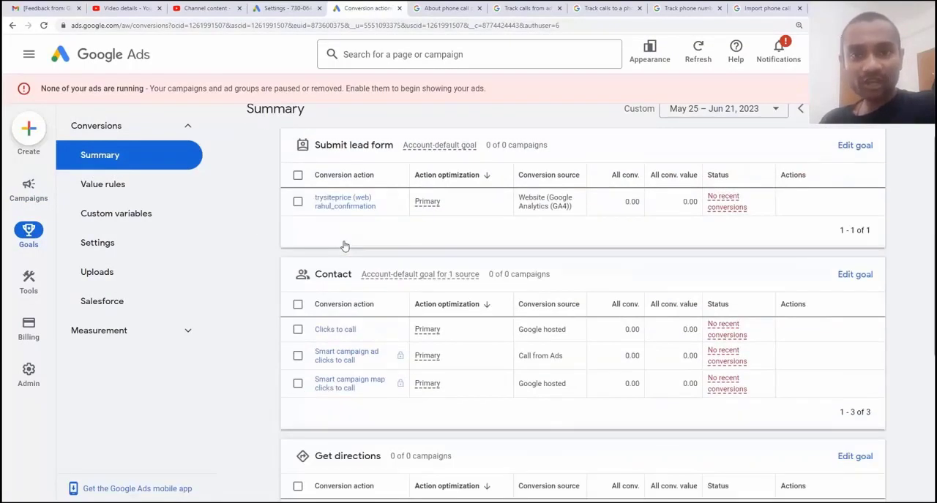
scroll(345, 246, "up", 1)
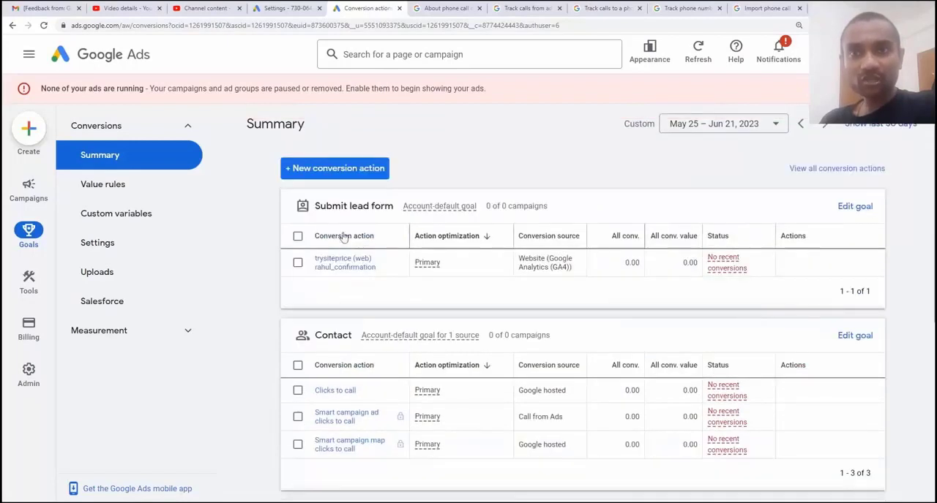
Start a new phone call conversion action that tracks calls from ads using call extensions or call-only ads
left_click(325, 170)
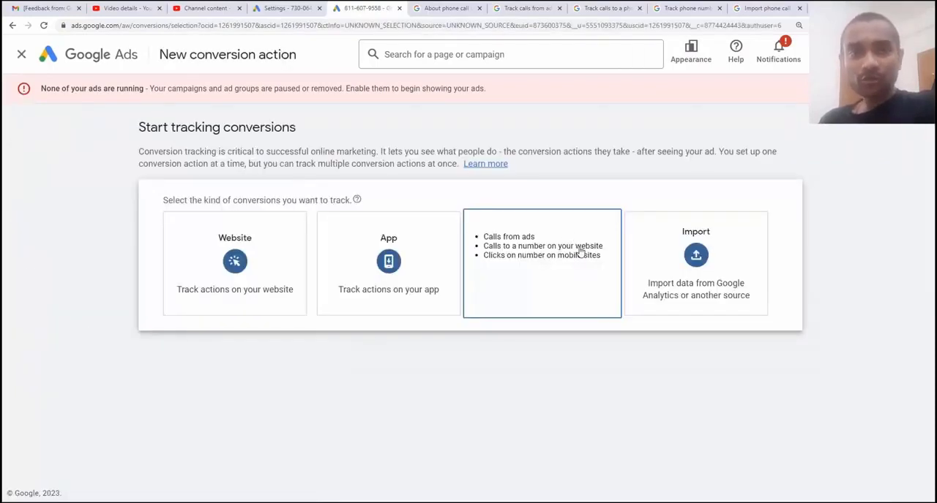
left_click(580, 252)
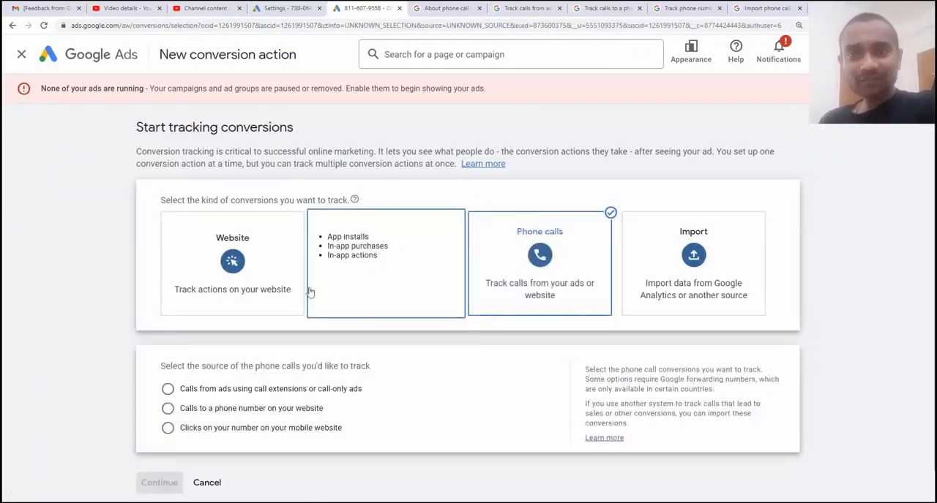
scroll(248, 293, "down", 1)
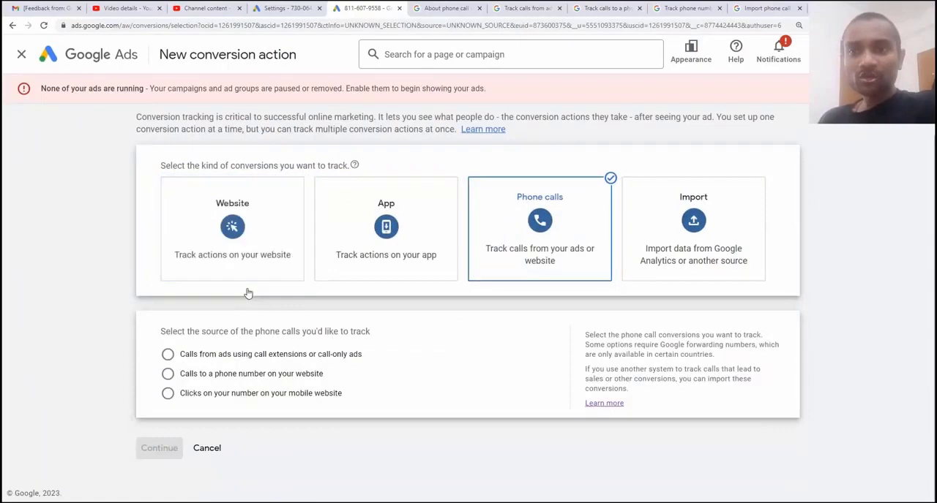
left_click(198, 356)
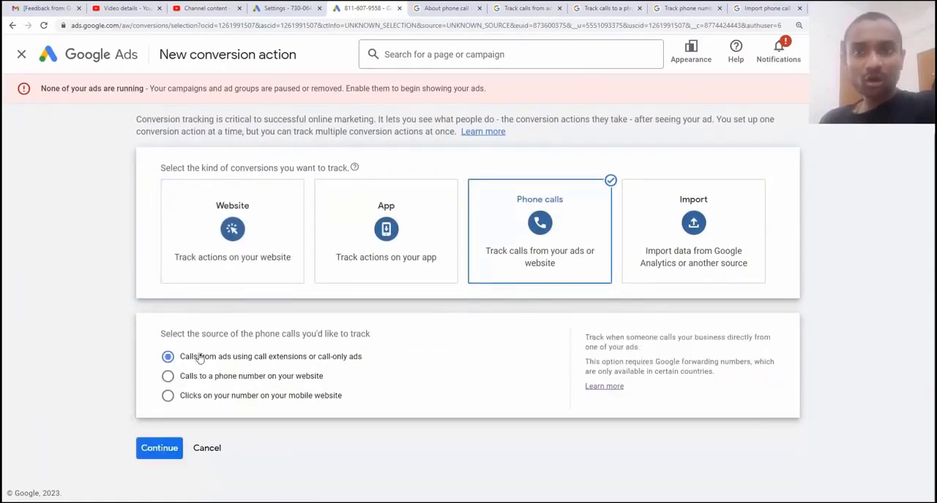
left_click(160, 450)
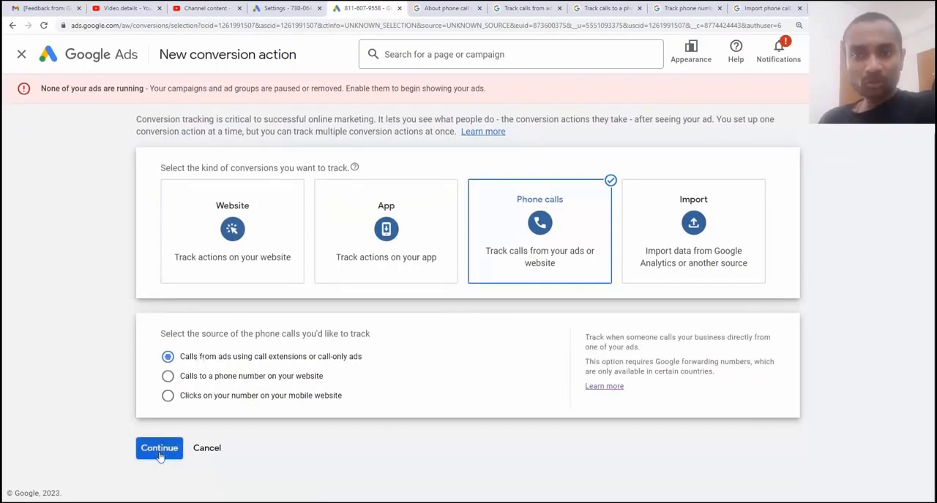
left_click(161, 457)
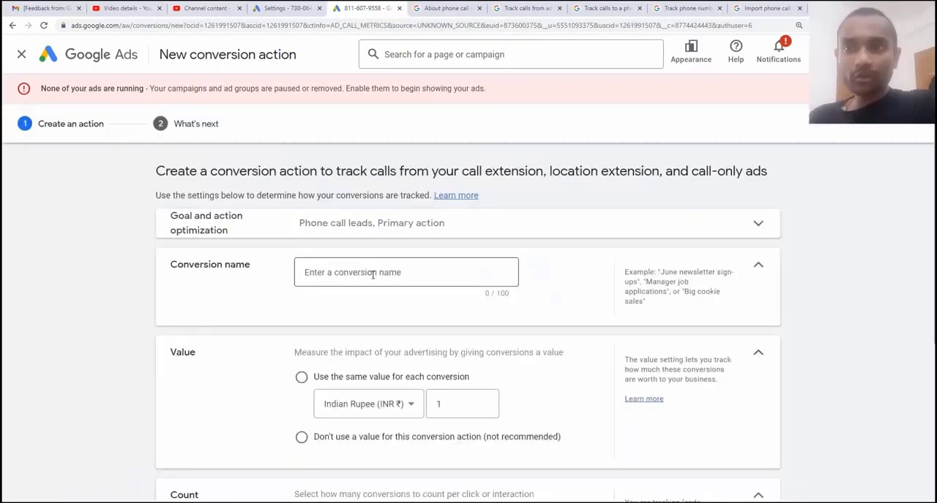
Name the conversion action with the owner's first name followed by "call extension conversion"
left_click(373, 276)
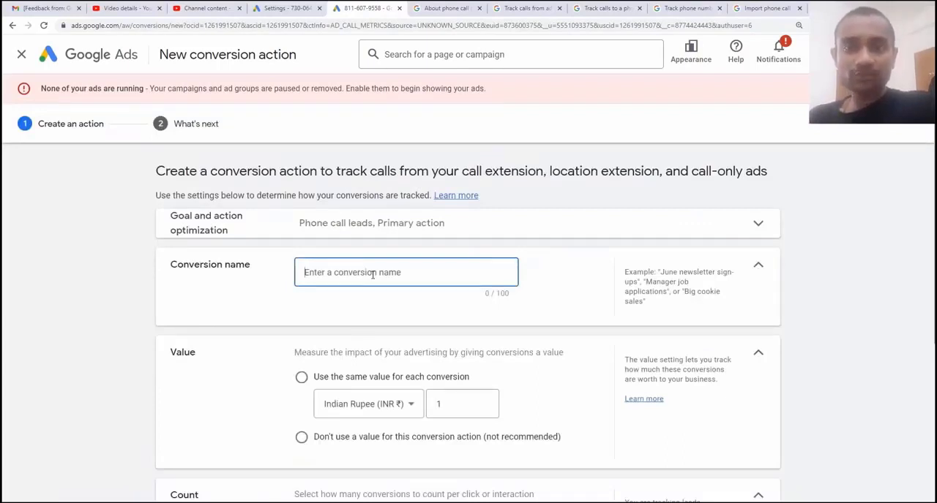
type("rah")
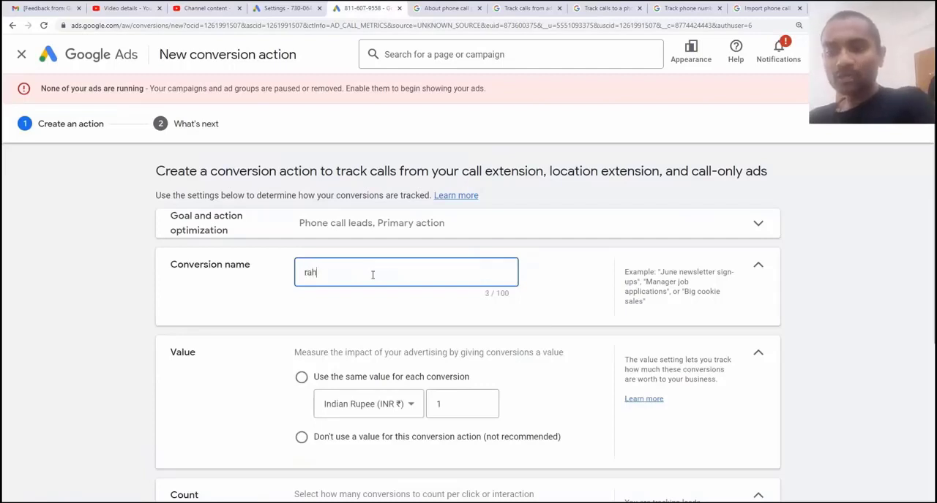
type("ul call ")
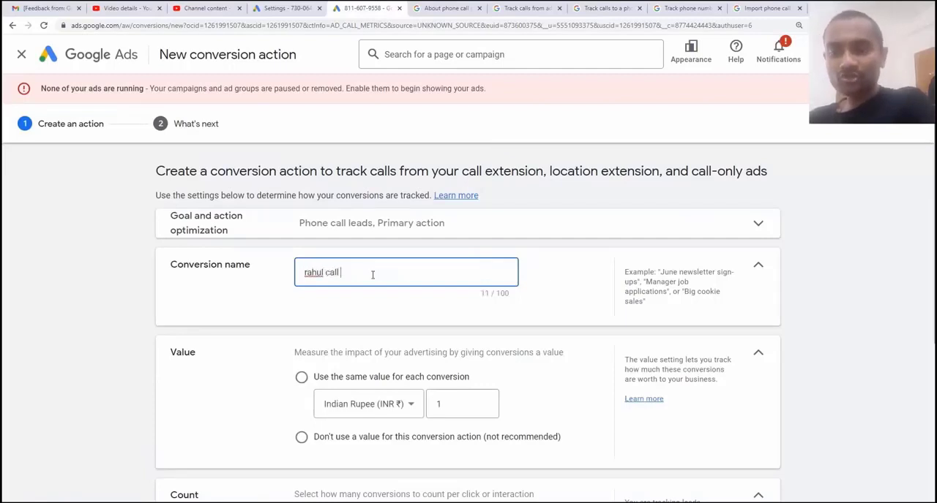
type("extension conversion")
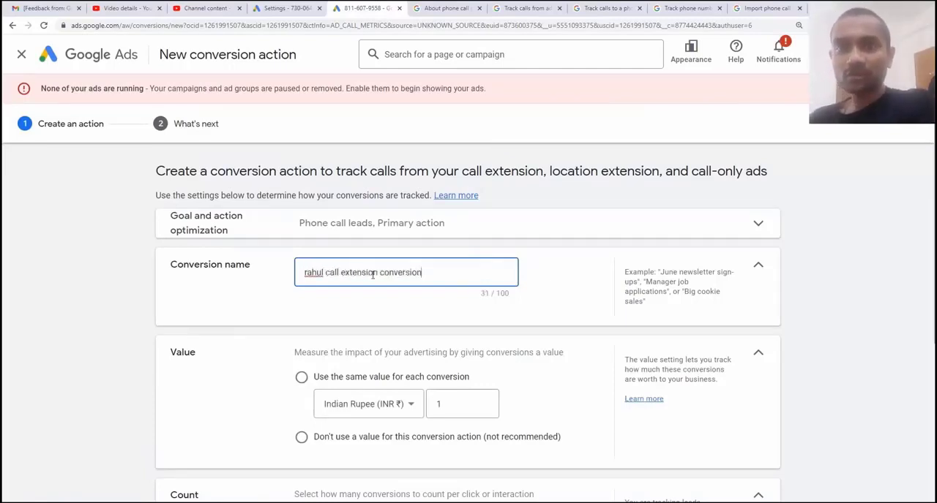
left_click_drag(437, 272, 296, 280)
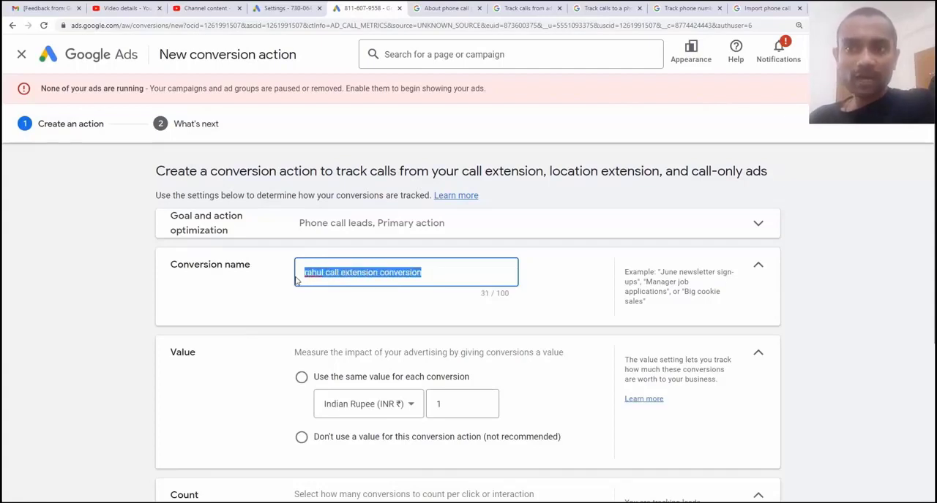
Use the same value for each conversion and set it to 10 Indian Rupees
scroll(327, 311, "down", 2)
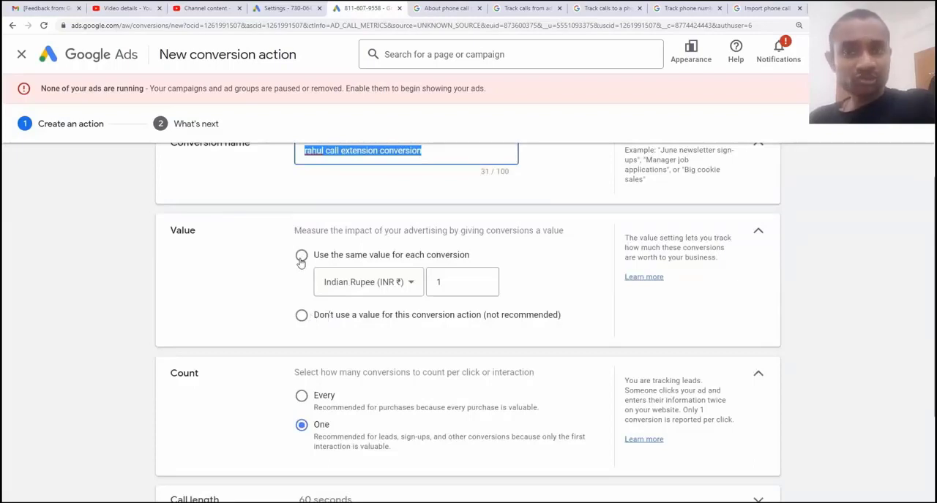
left_click(302, 318)
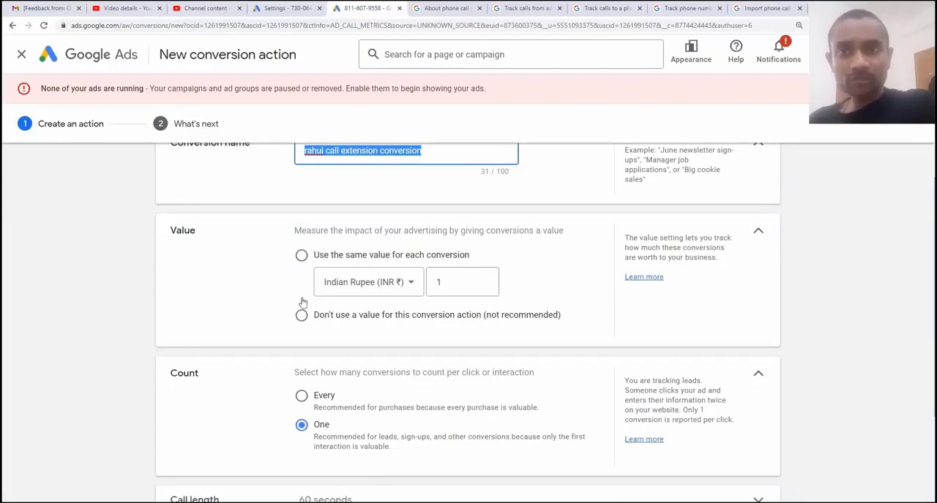
left_click(301, 255)
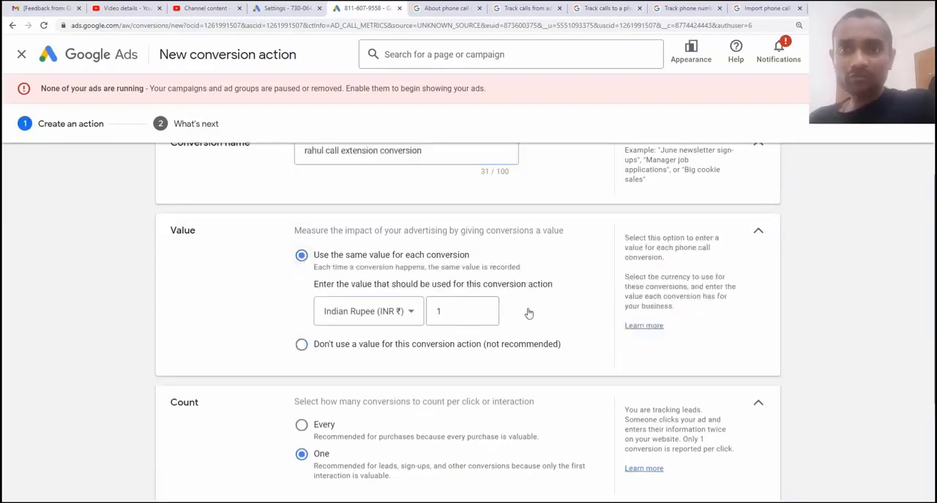
left_click(460, 308)
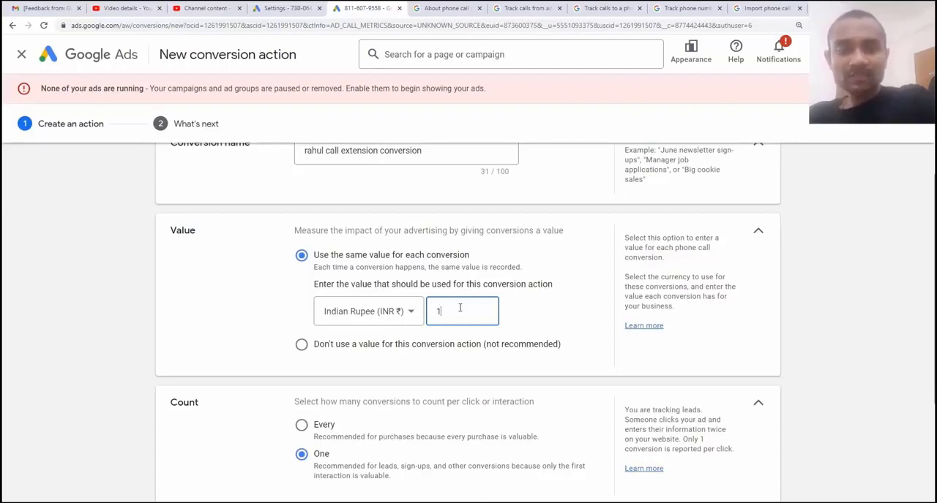
type("0")
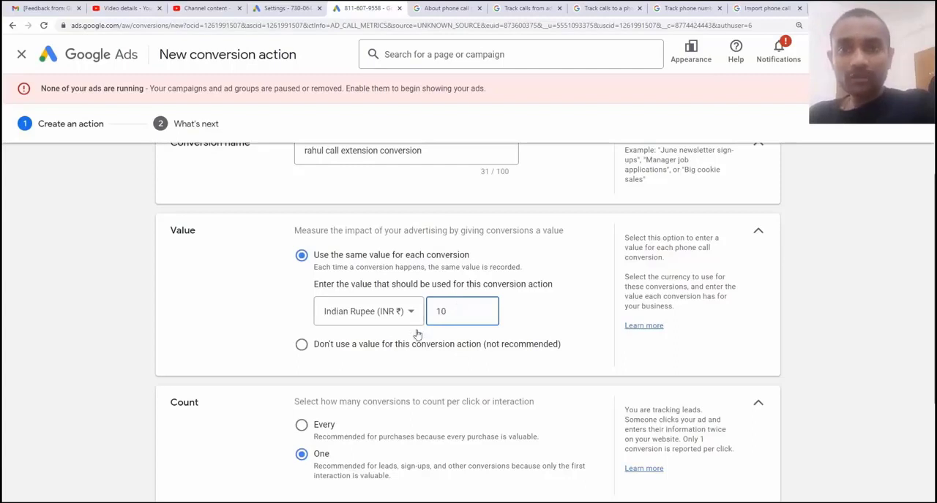
Set the minimum call length that counts as a conversion to 30 seconds
scroll(392, 350, "down", 2)
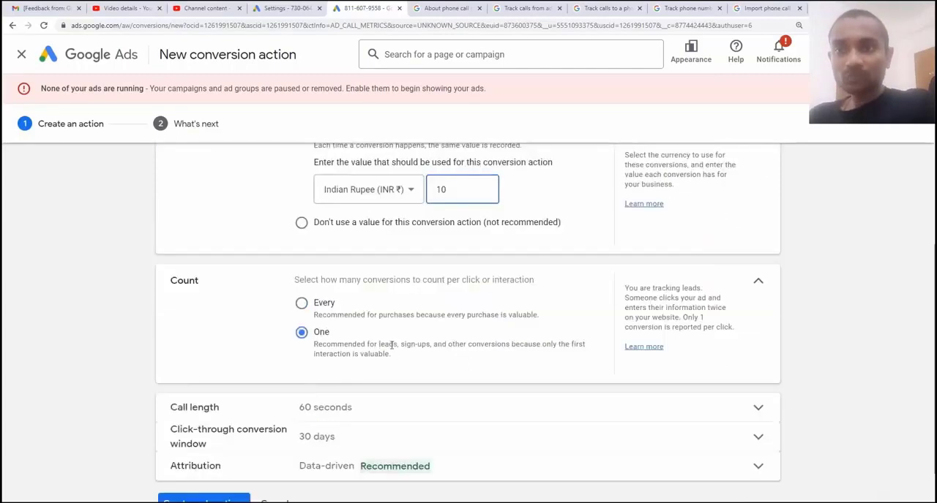
scroll(391, 344, "down", 1)
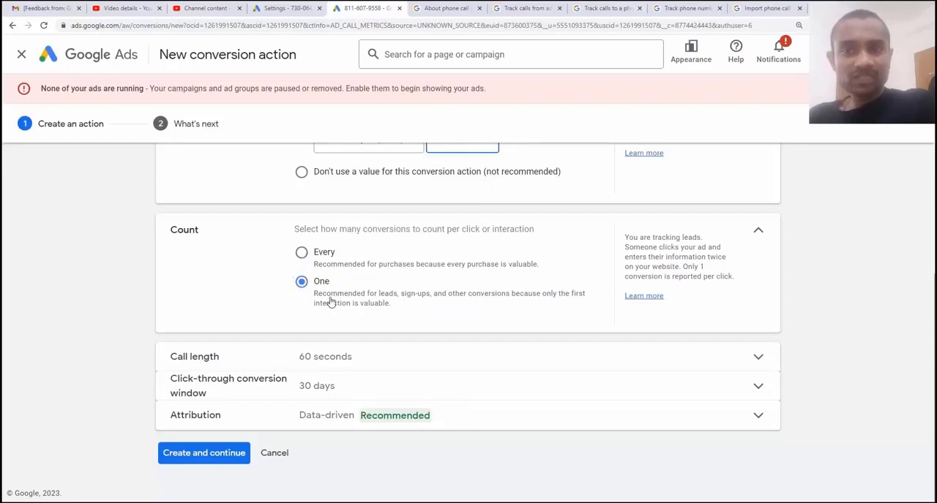
left_click(339, 364)
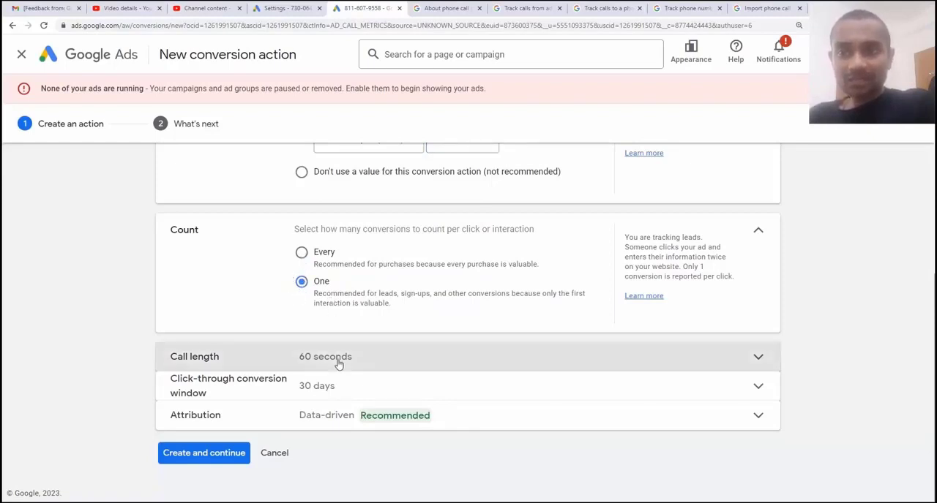
scroll(343, 332, "down", 2)
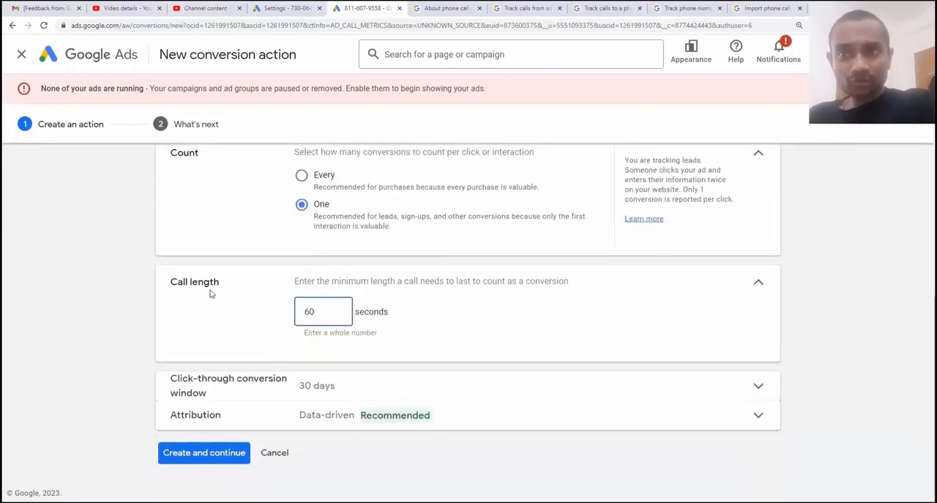
left_click_drag(319, 313, 300, 313)
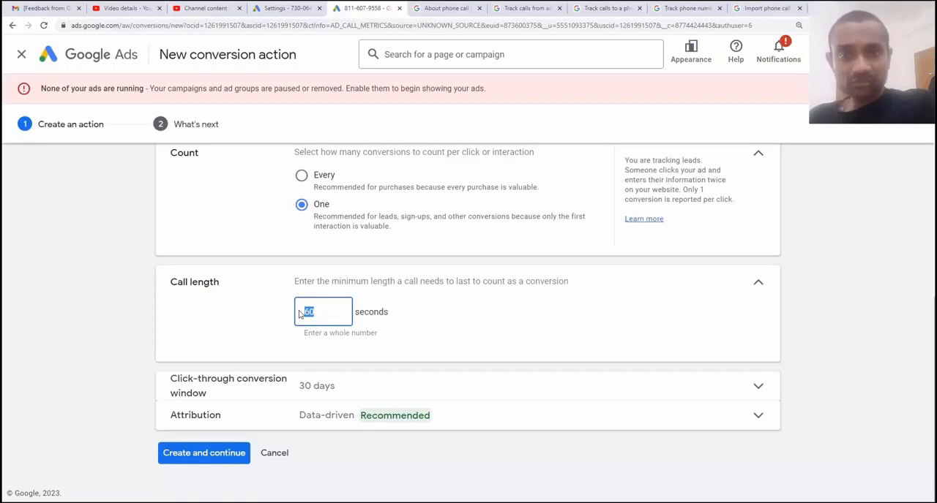
type("30")
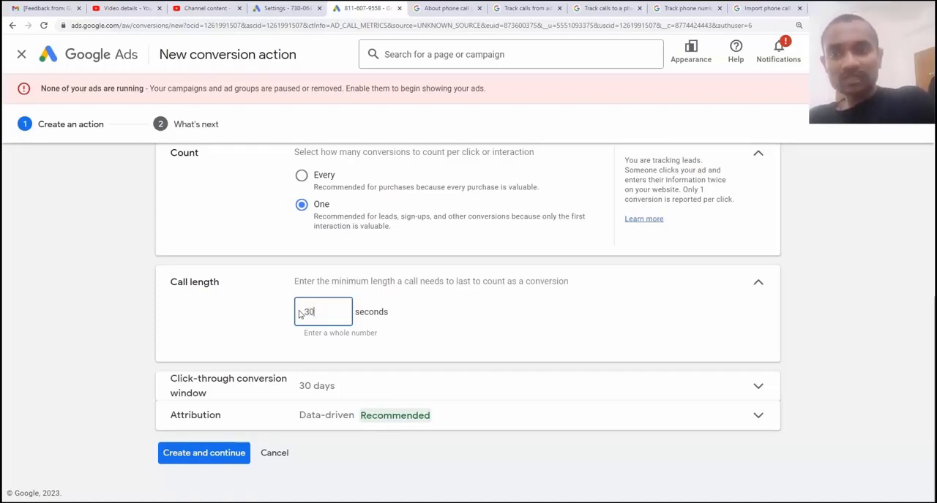
left_click(756, 286)
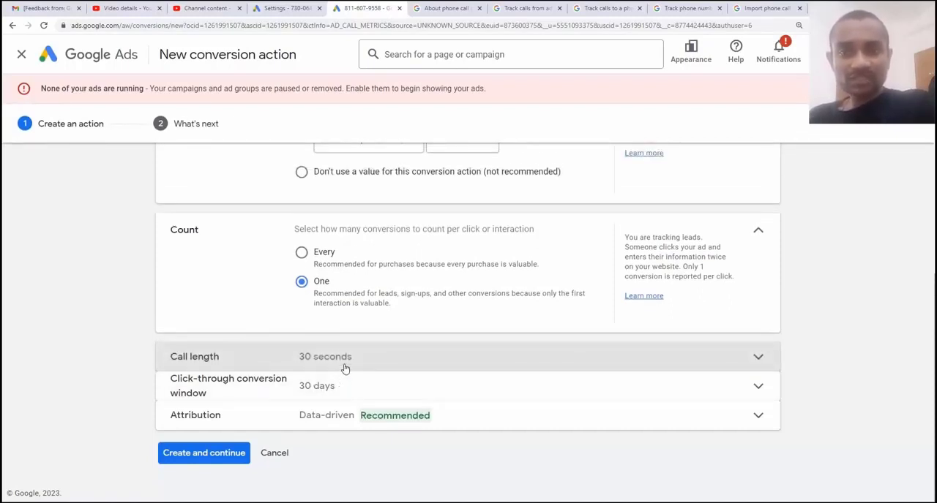
Set the click-through conversion window to 60 days
left_click(313, 396)
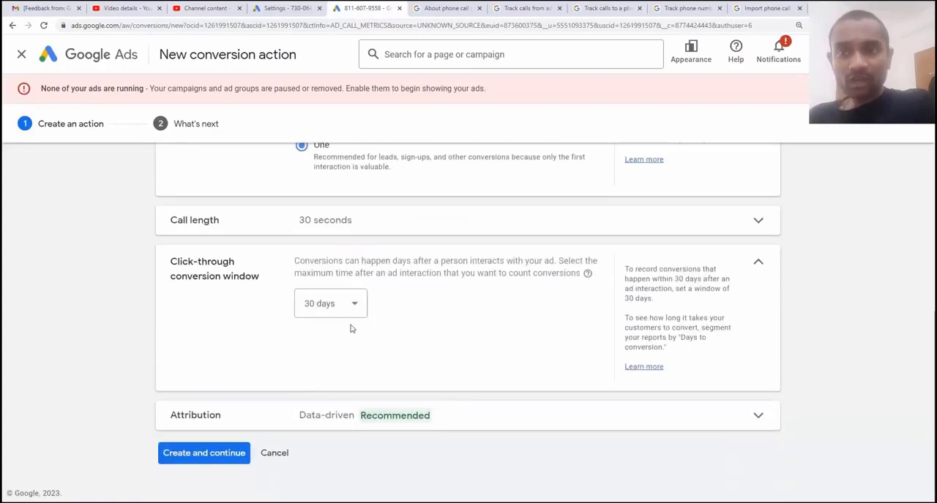
left_click(355, 307)
left_click(324, 159)
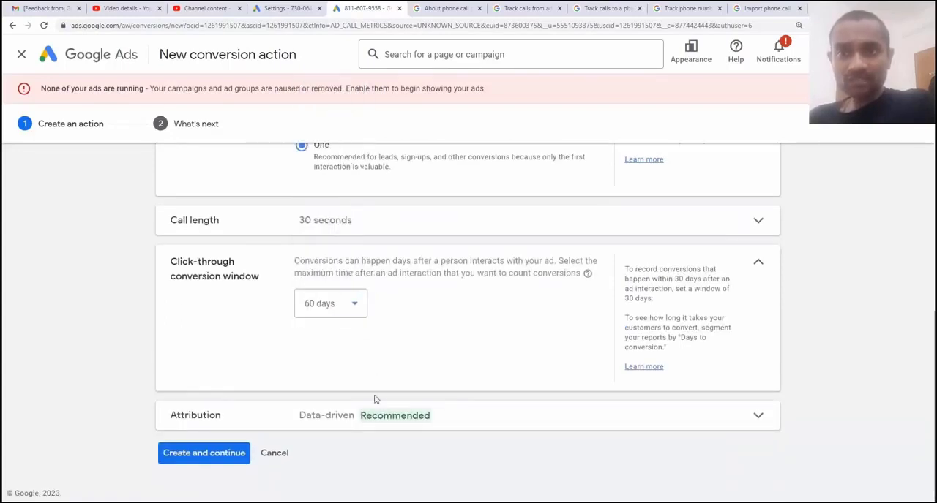
Choose the Data-driven attribution model, create the conversion action and finish its setup
left_click(329, 423)
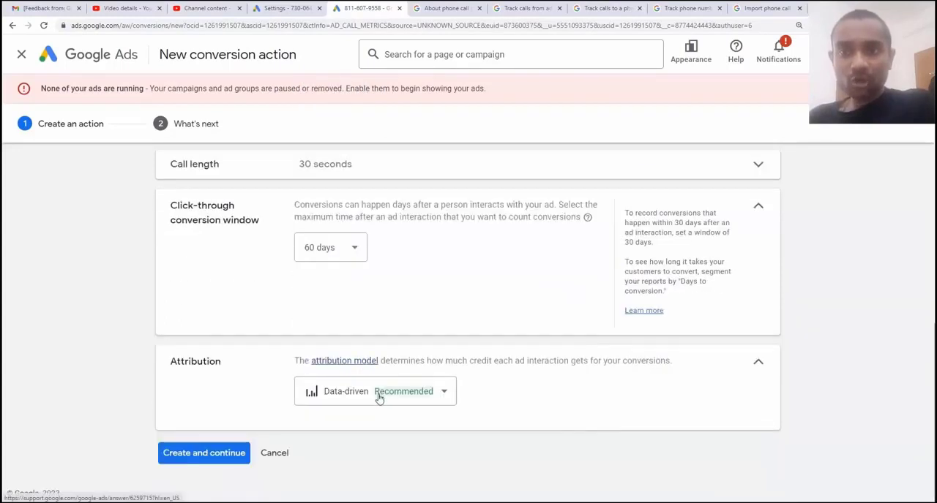
left_click(379, 397)
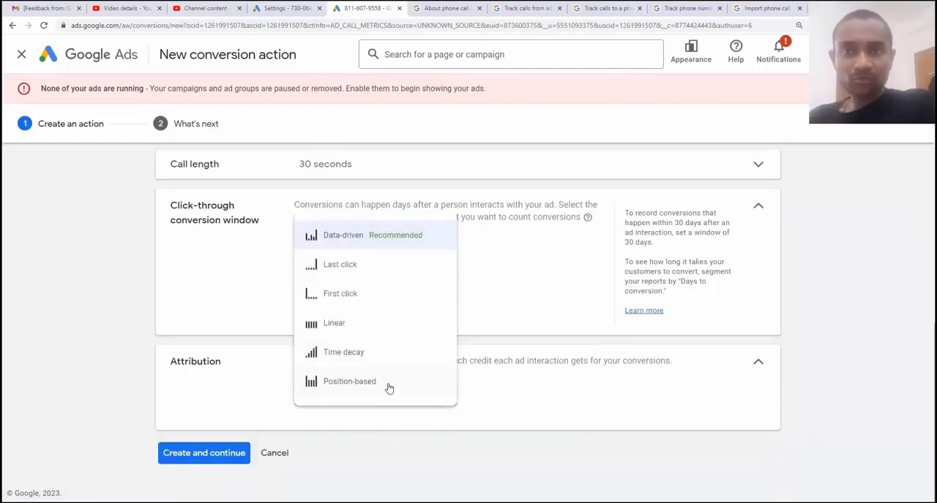
left_click(392, 249)
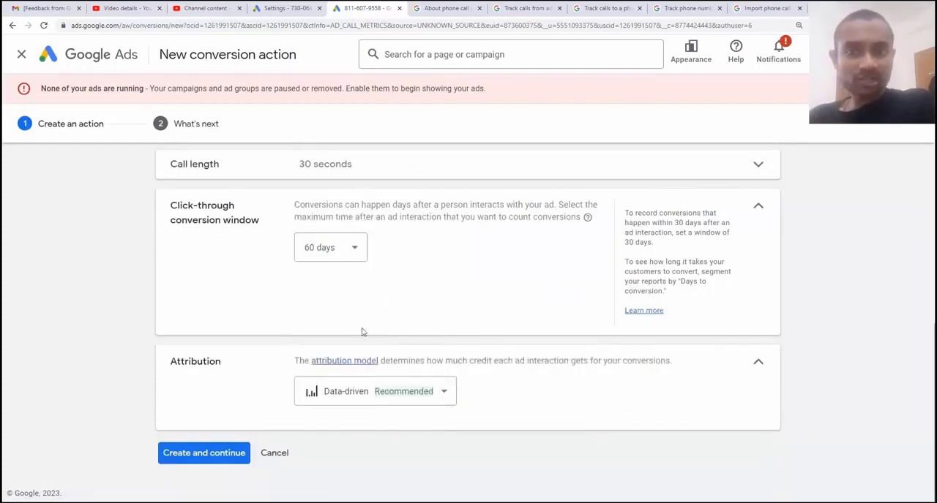
left_click(219, 454)
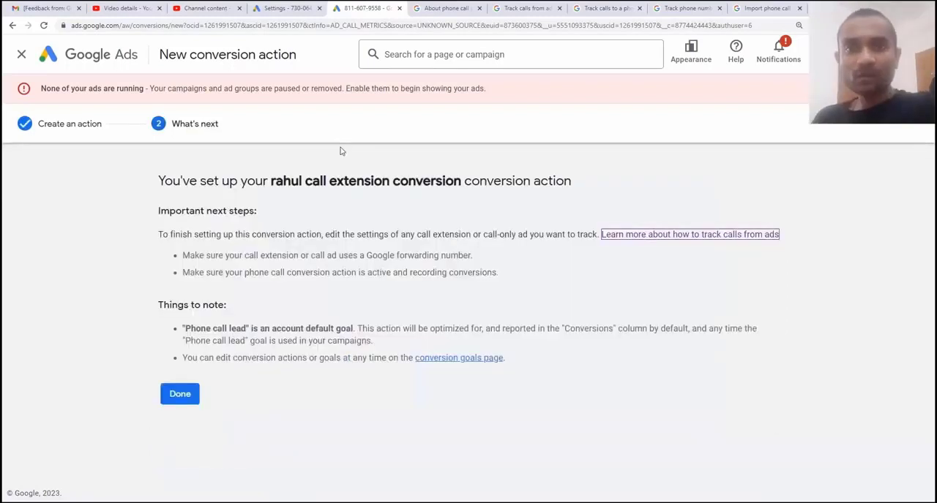
left_click(182, 394)
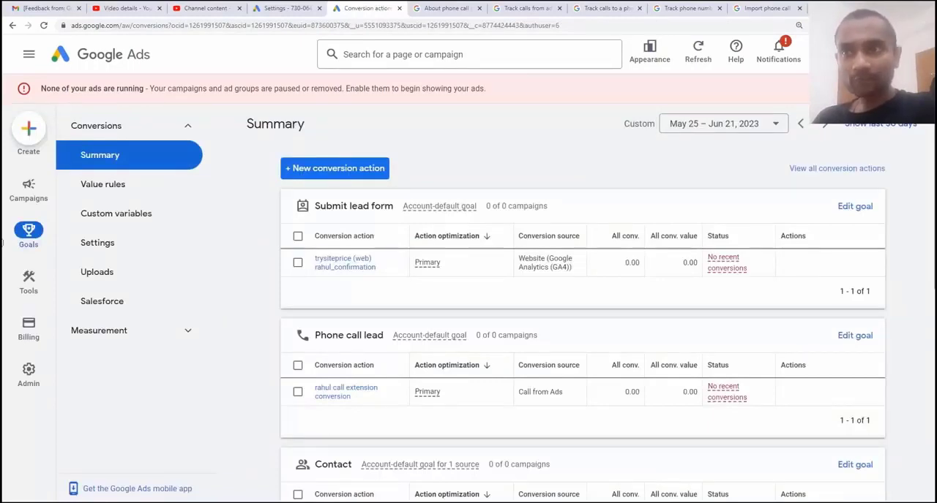
Open the assets of the golf 2 campaign and start creating a call asset
left_click(402, 133)
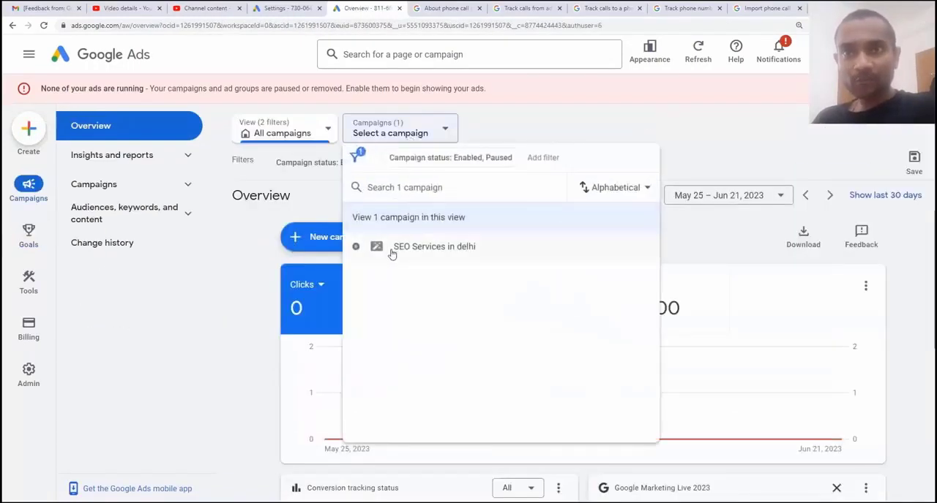
left_click(390, 253)
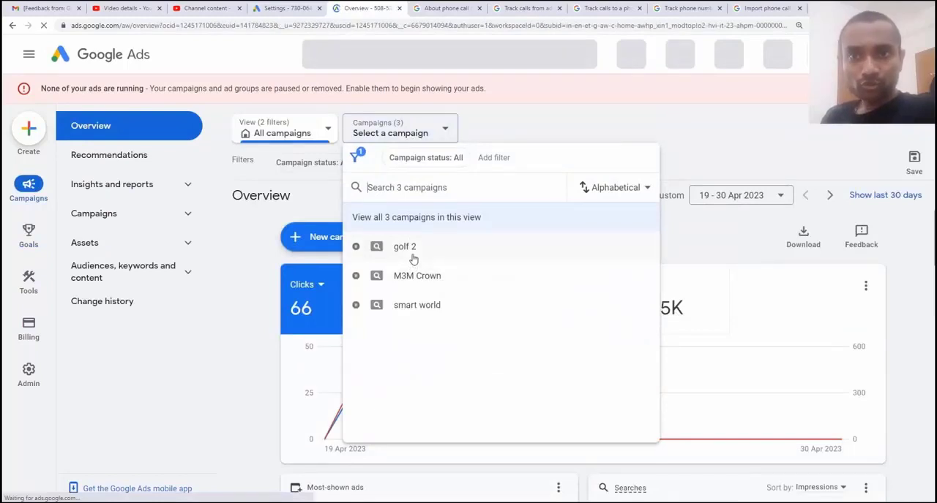
left_click(412, 256)
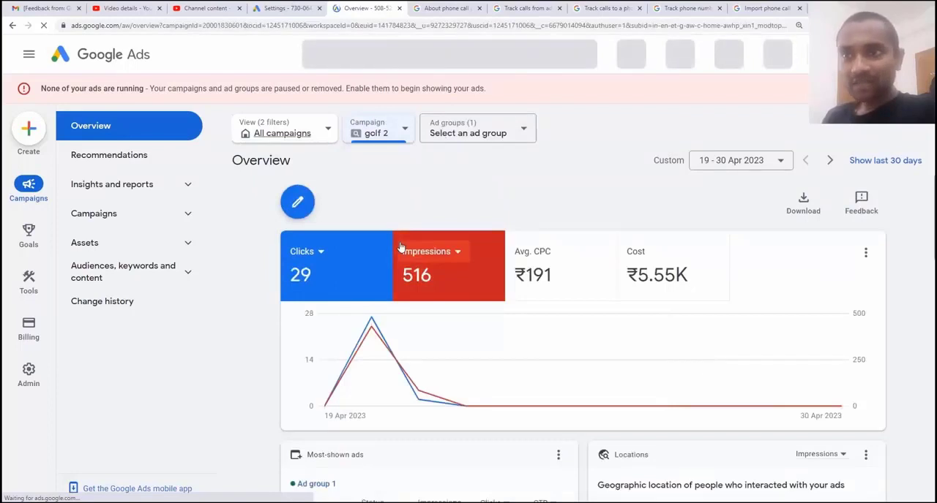
left_click(139, 245)
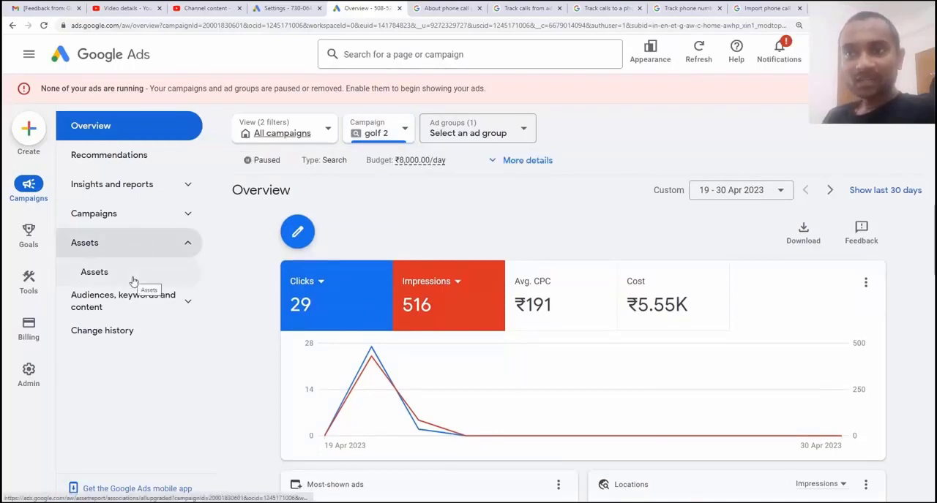
left_click(134, 282)
left_click(133, 282)
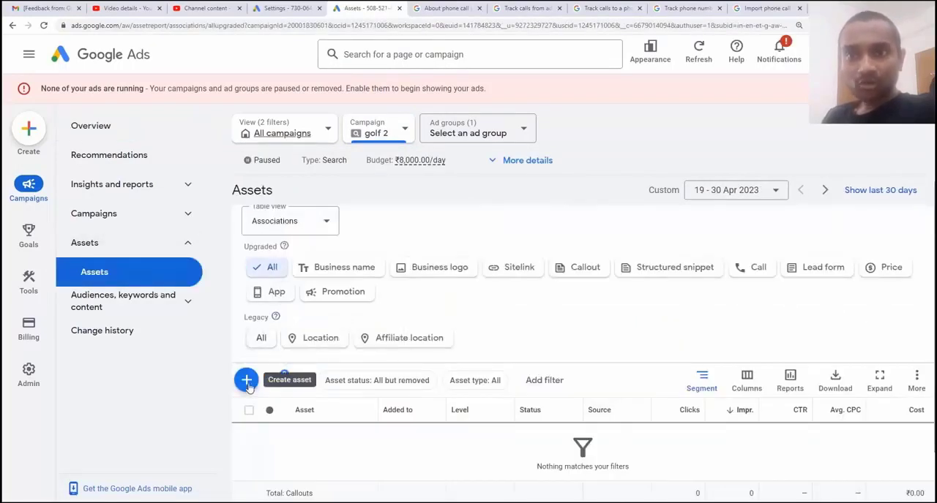
left_click(247, 380)
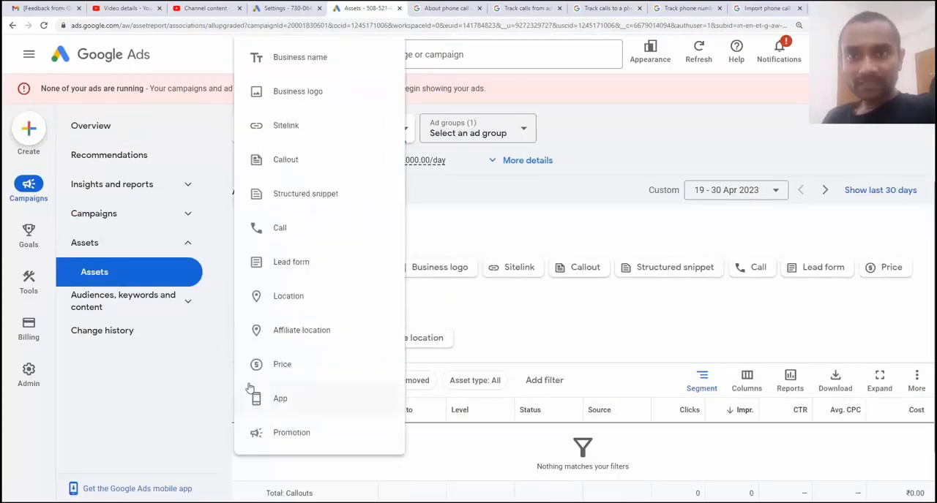
left_click(298, 235)
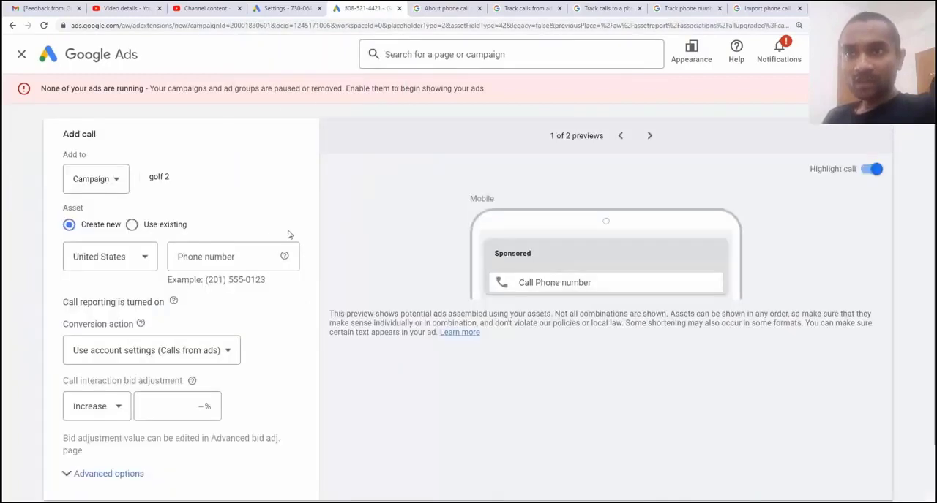
left_click(107, 184)
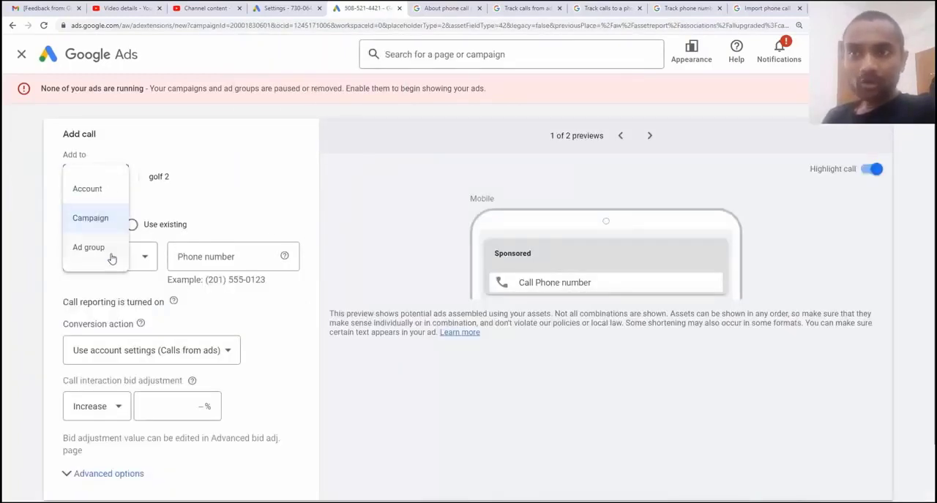
left_click(110, 256)
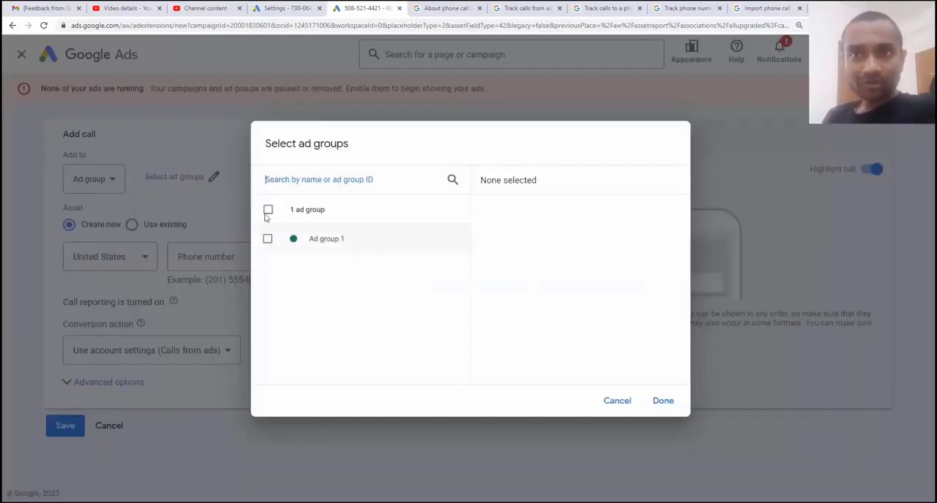
left_click(619, 401)
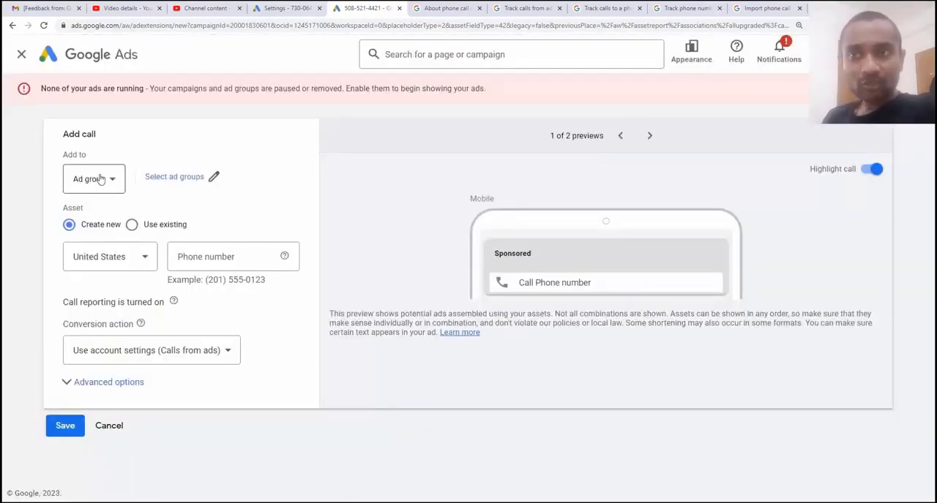
left_click(101, 180)
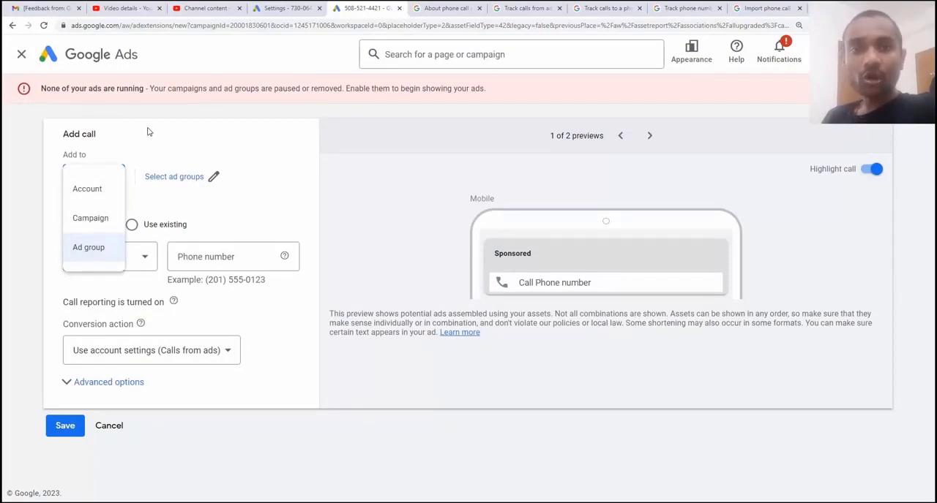
left_click(89, 220)
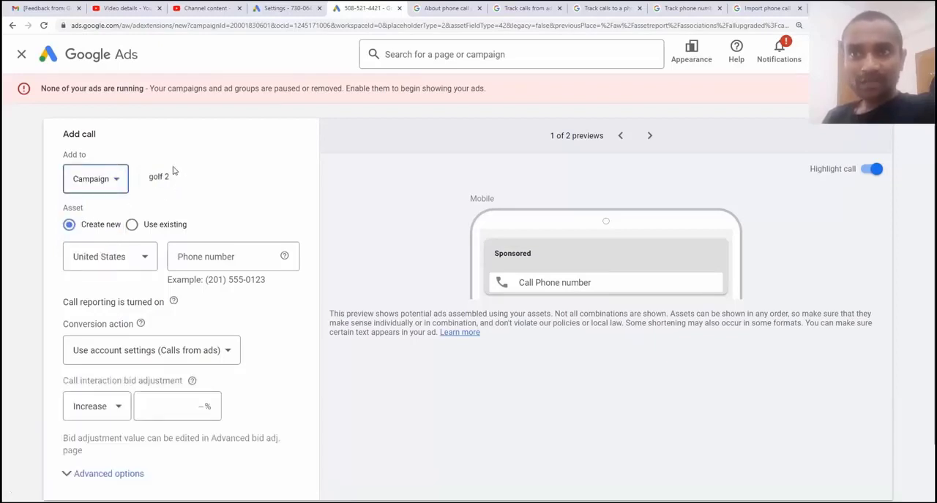
left_click_drag(174, 177, 150, 177)
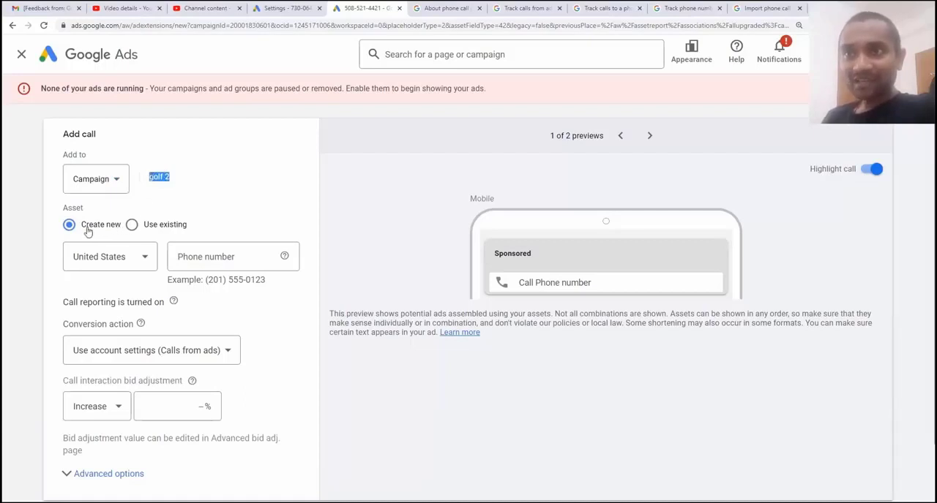
Set the call asset's country to India and enter the business phone number
left_click(136, 255)
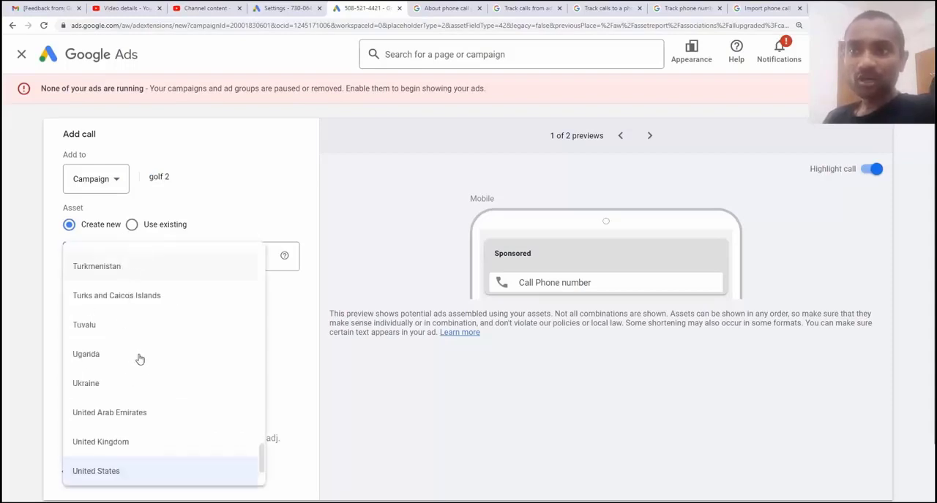
scroll(140, 358, "up", 4)
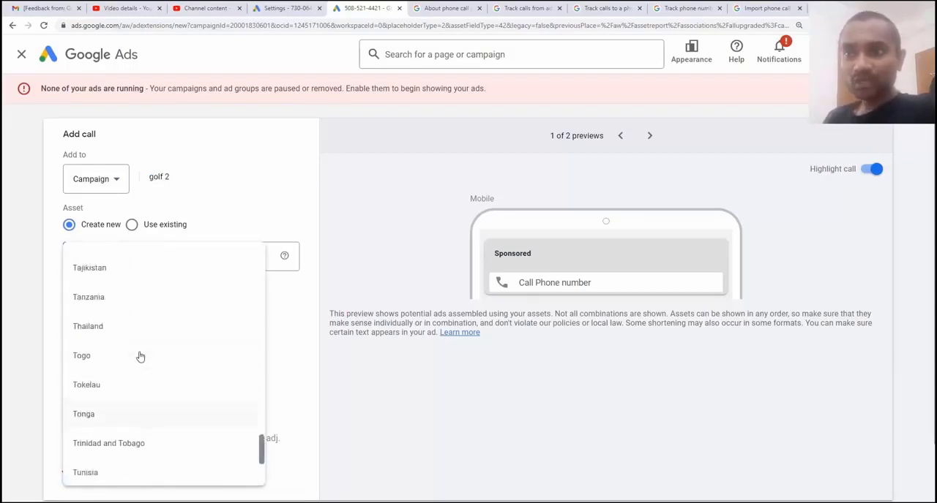
scroll(140, 357, "up", 6)
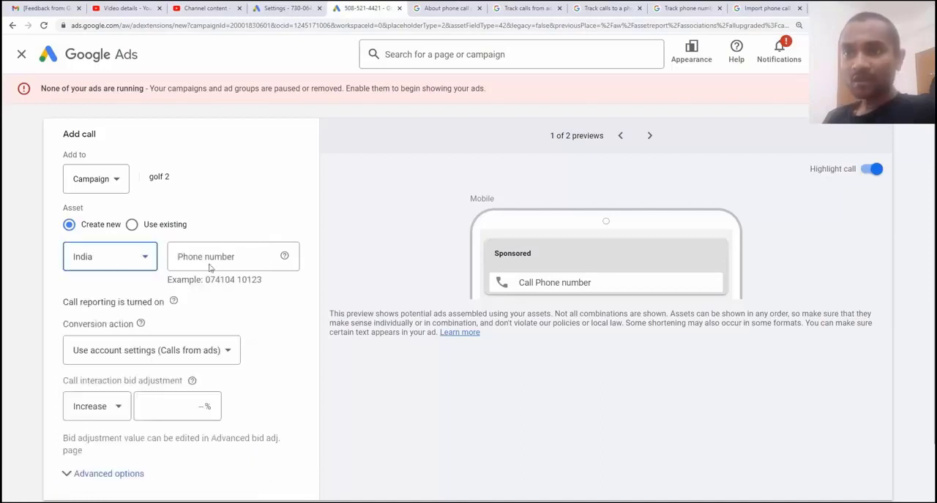
left_click(217, 257)
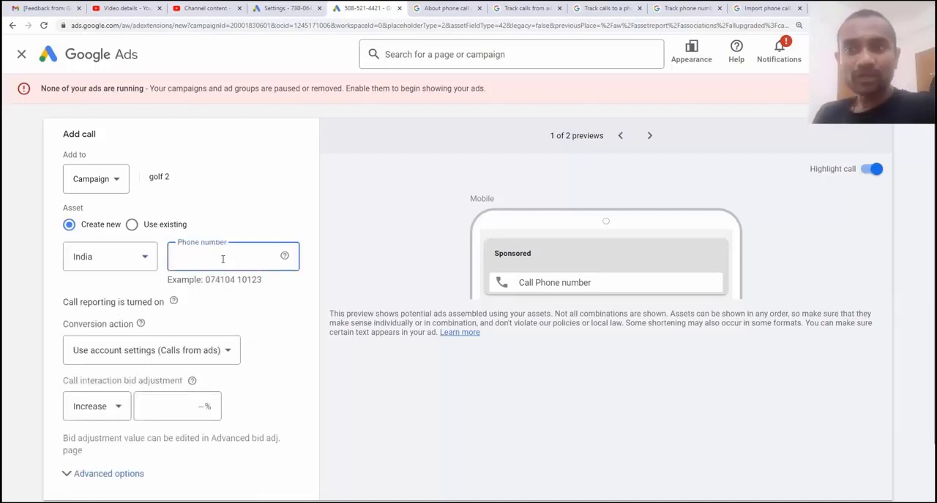
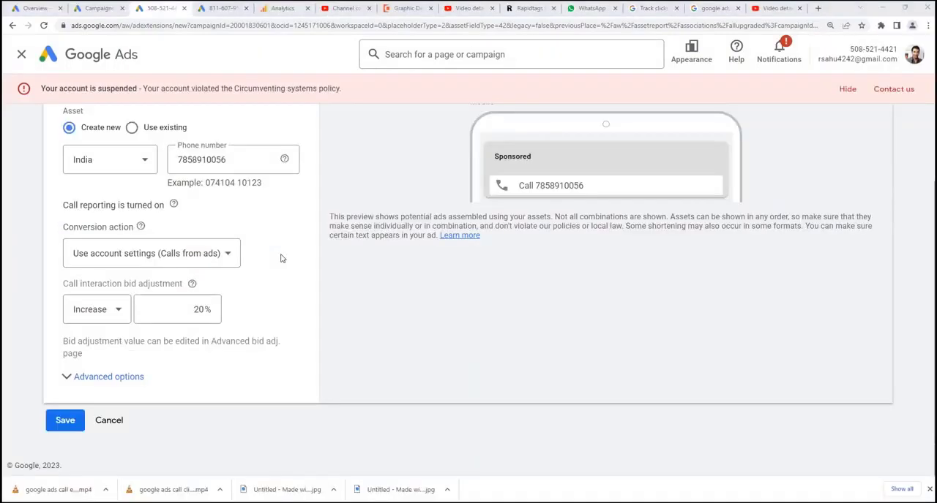
Assign the custom call extension conversion as the call asset's conversion action instead of the account settings
left_click(161, 267)
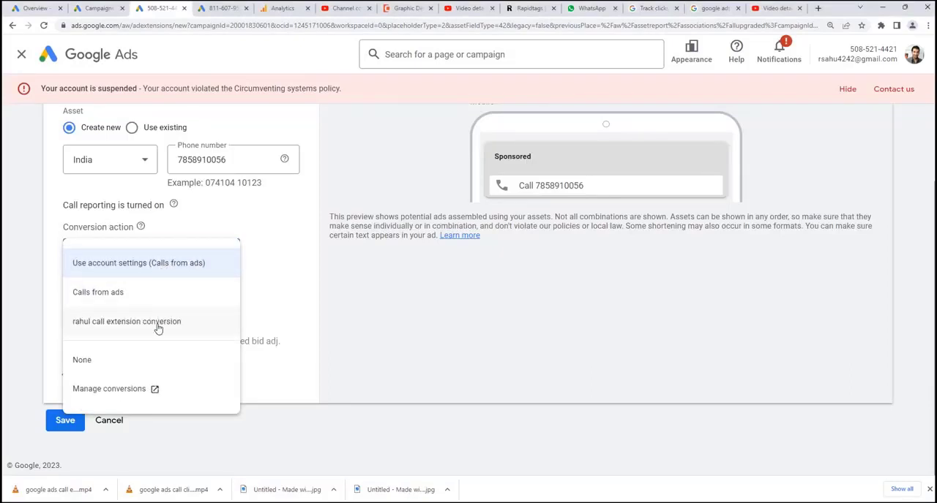
left_click(158, 322)
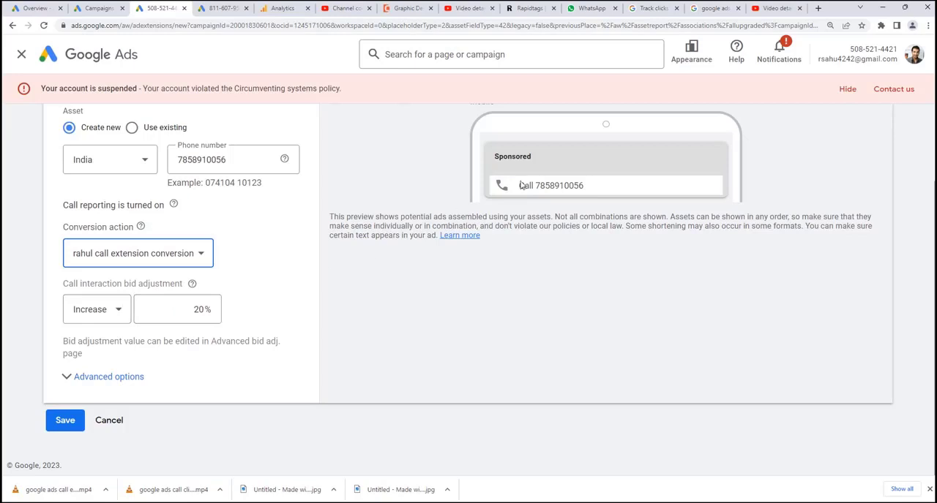
double_click(197, 310)
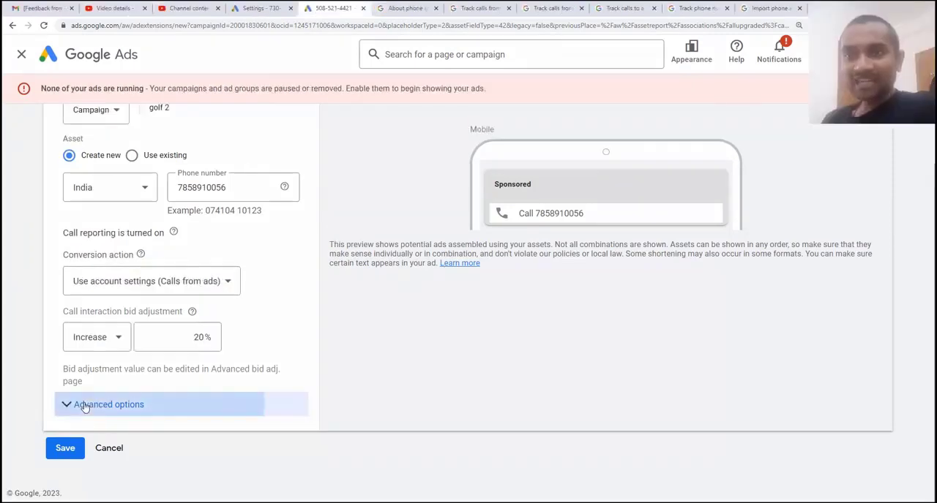
Expand the advanced options, keep the schedule at all days from 00:00 to 00:00, and save the call asset
left_click(86, 404)
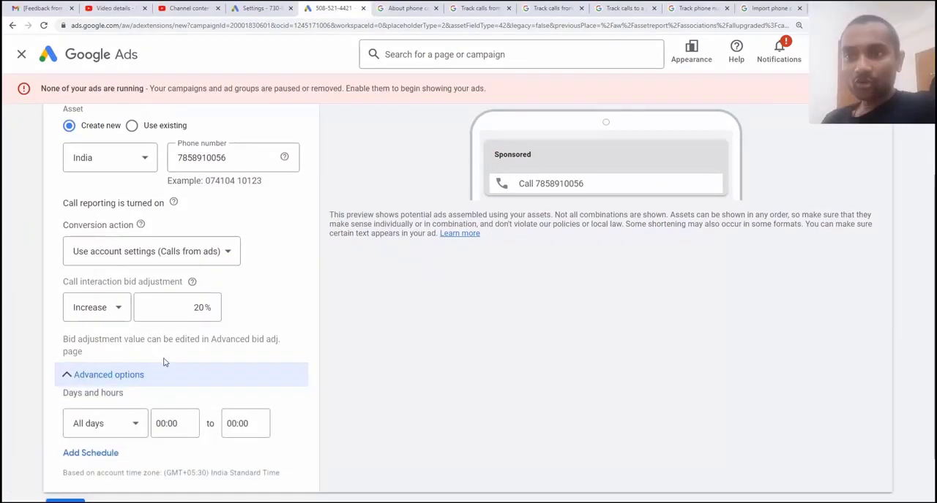
left_click(130, 362)
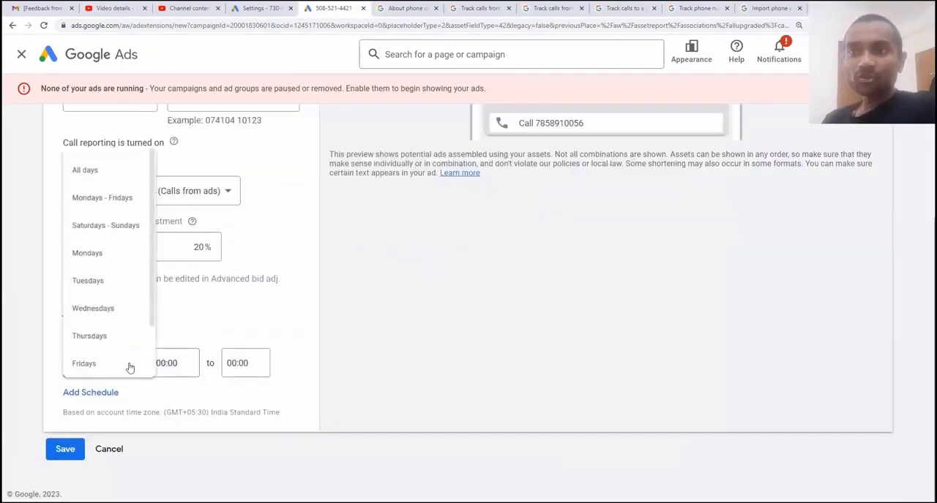
left_click(255, 333)
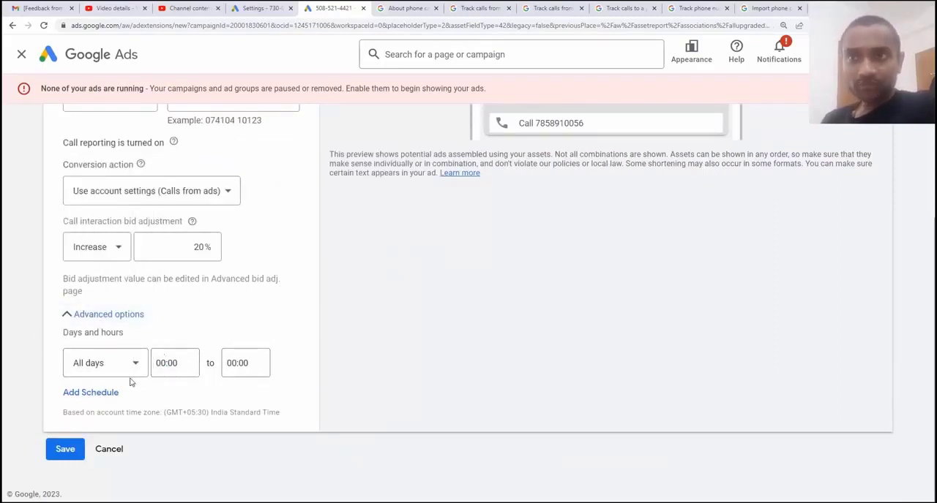
scroll(130, 383, "up", 1)
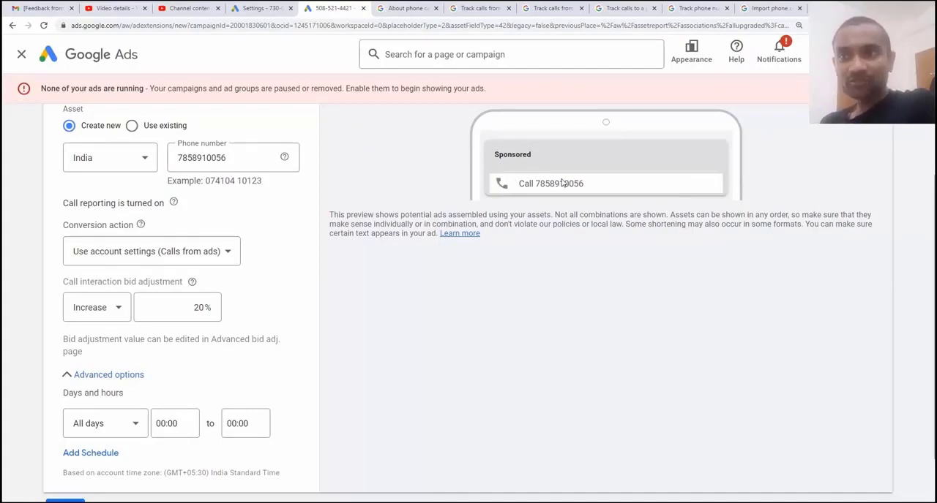
scroll(136, 422, "down", 2)
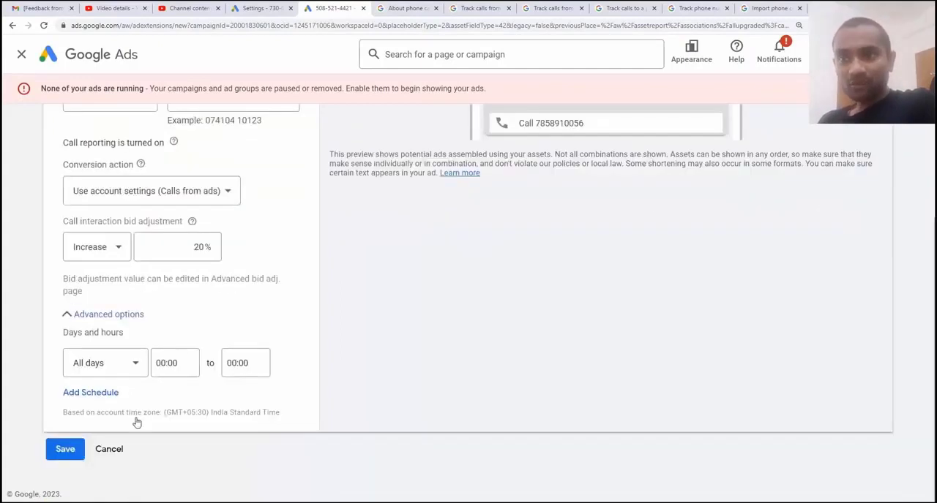
left_click(73, 453)
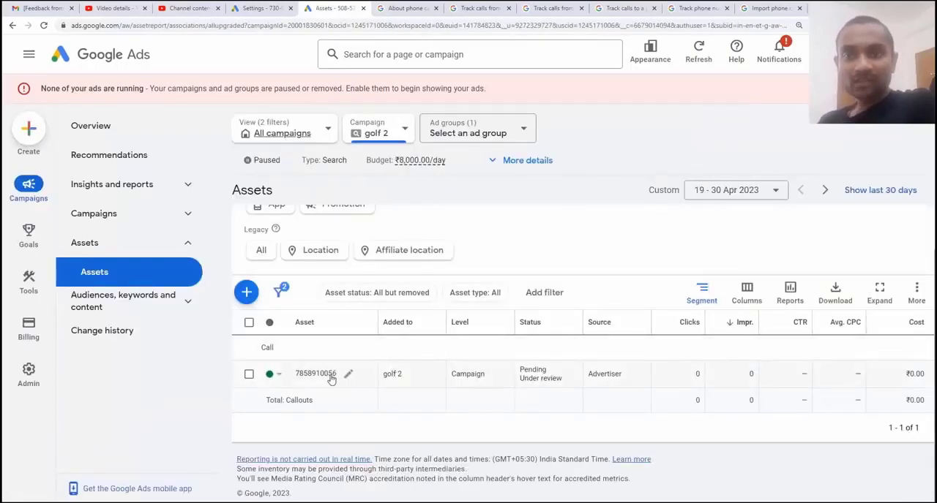
mouse_move(297, 376)
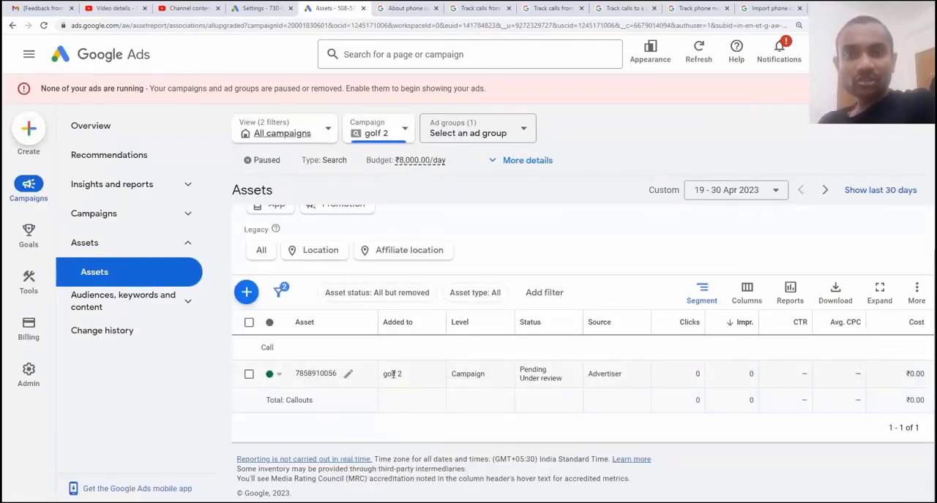
left_click_drag(402, 374, 385, 374)
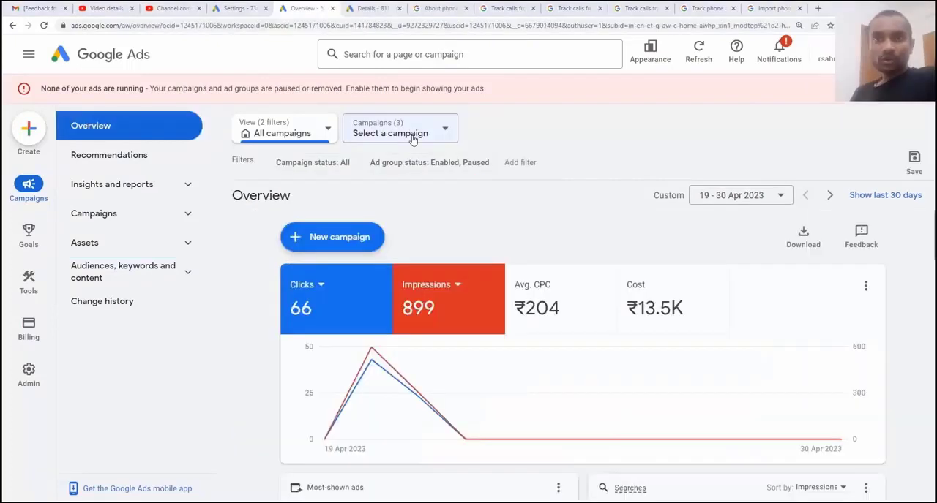
Select the golf 2 campaign, expand its details and open its settings for editing
left_click(410, 134)
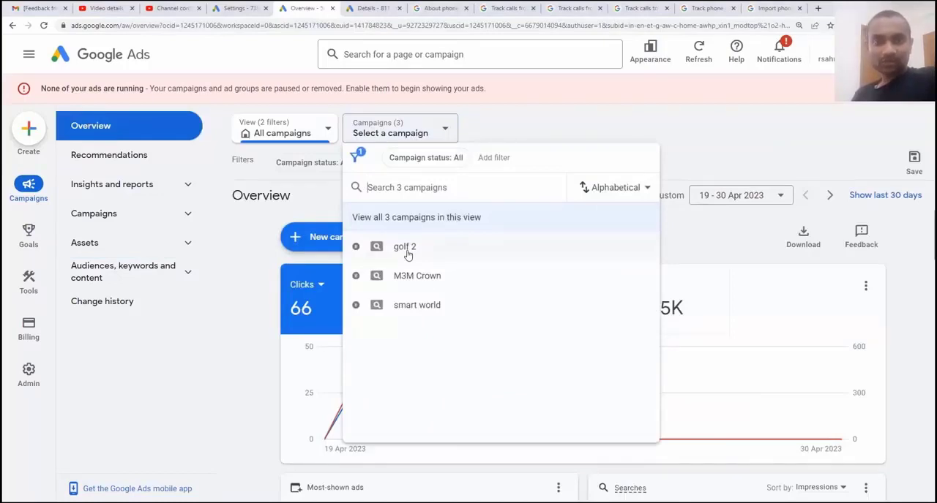
left_click(404, 247)
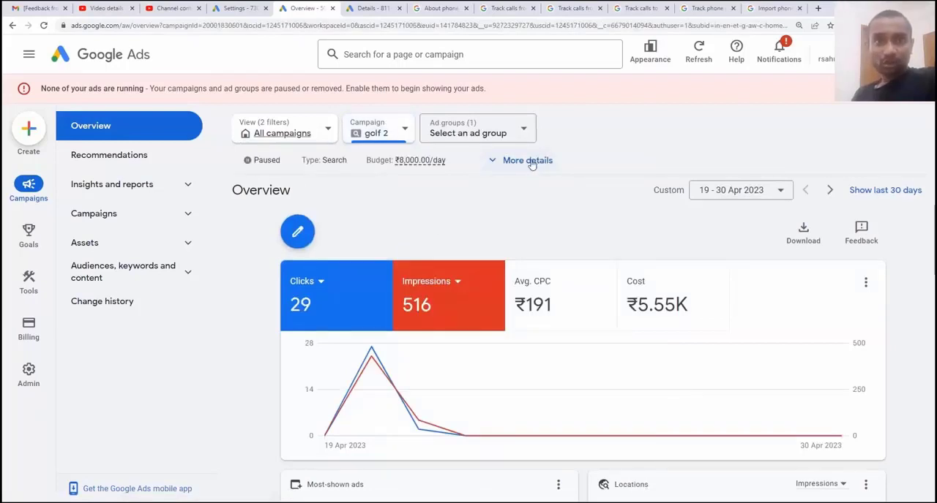
left_click(530, 162)
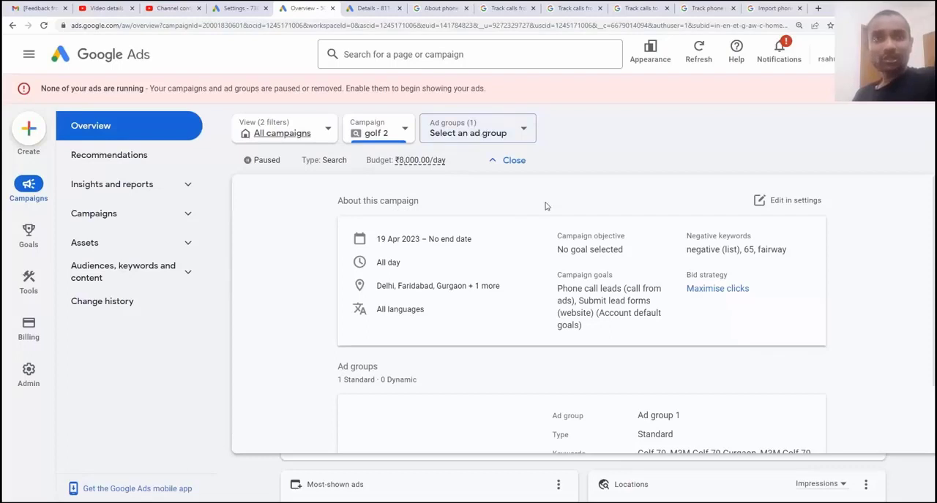
left_click(770, 201)
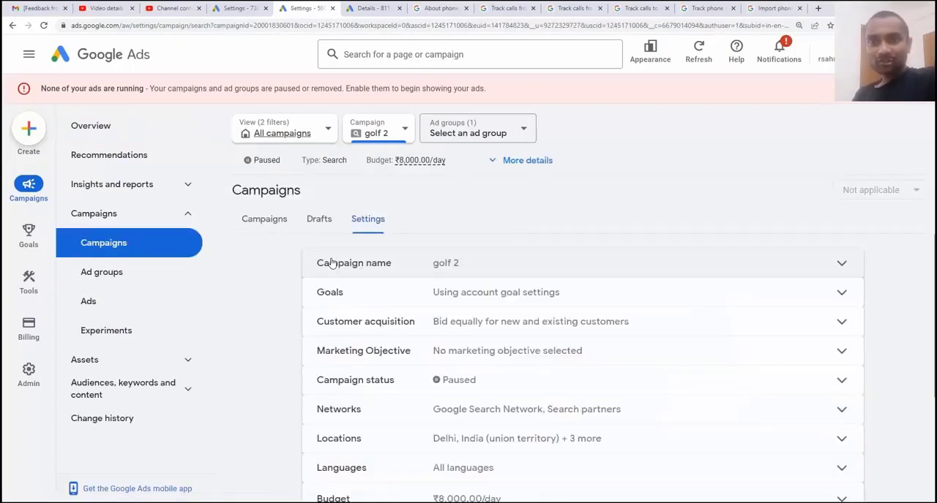
Switch the golf 2 campaign to campaign-specific goal settings with Phone call leads (Call from Ads) as its goal, and save
left_click(349, 295)
scroll(417, 300, "down", 1)
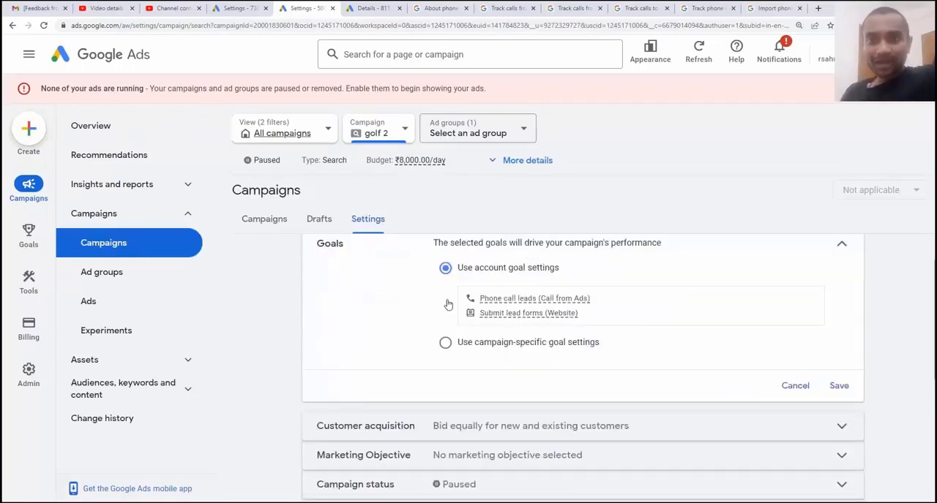
left_click(446, 343)
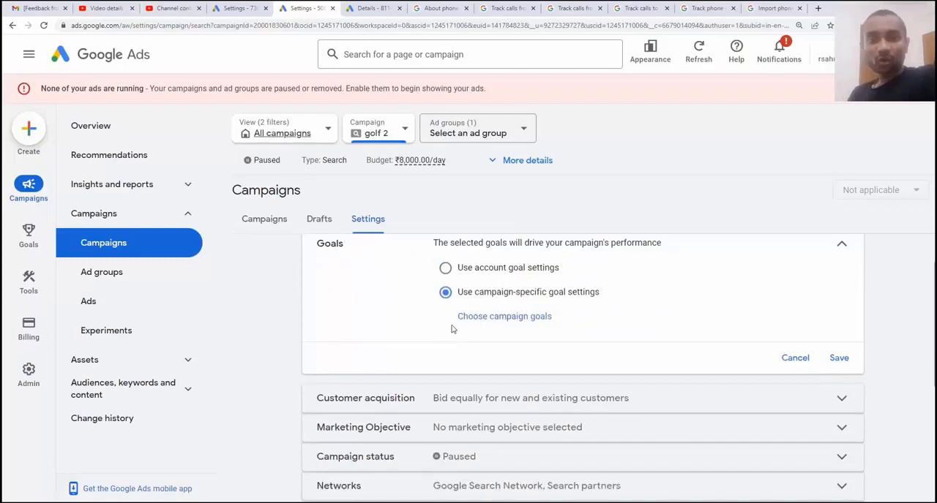
left_click(494, 316)
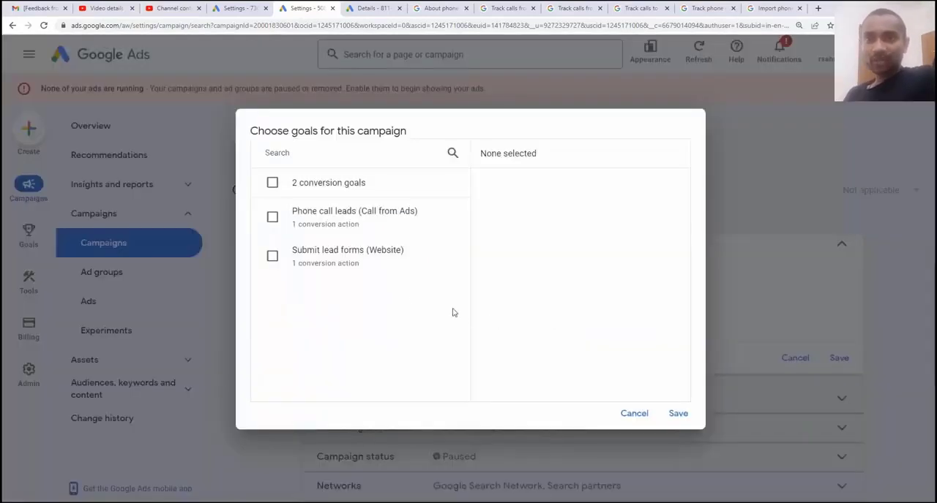
left_click(272, 217)
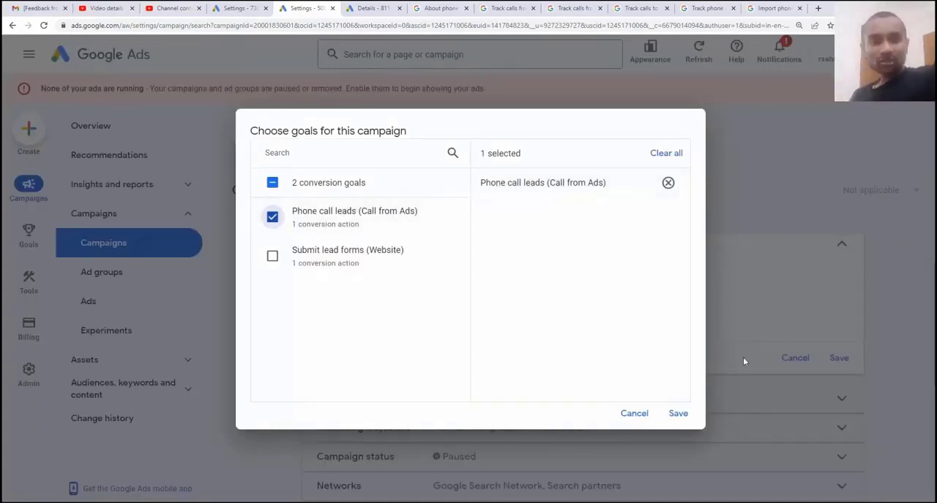
left_click(677, 413)
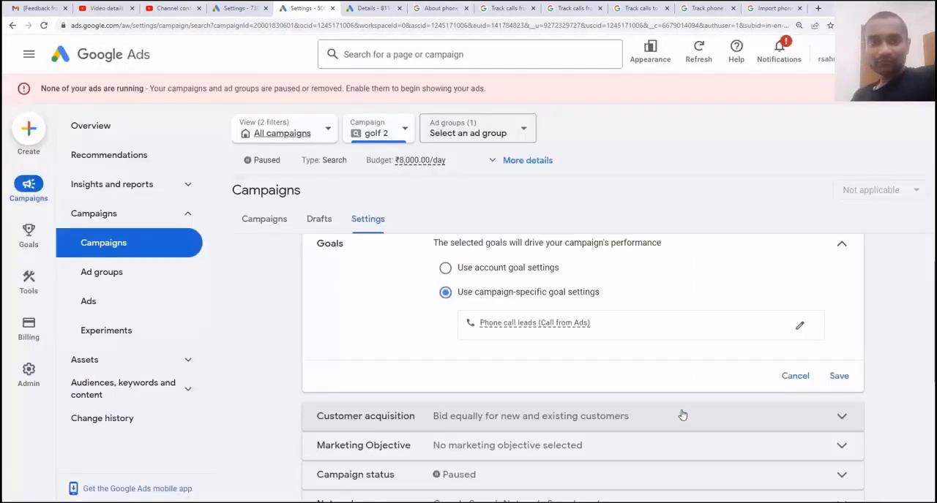
left_click(840, 377)
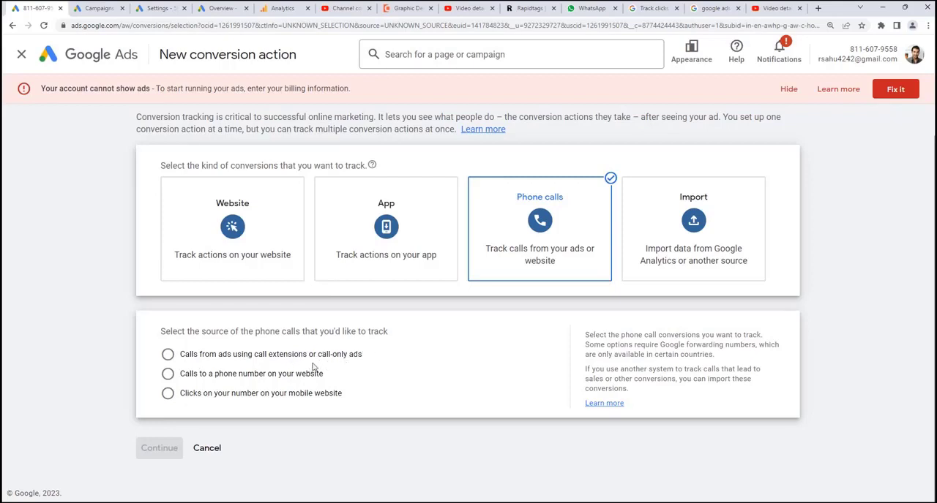
Switch to the other Google Ads account, select the "call only ads digital marketing" campaign and look at its ad group list
left_click(223, 8)
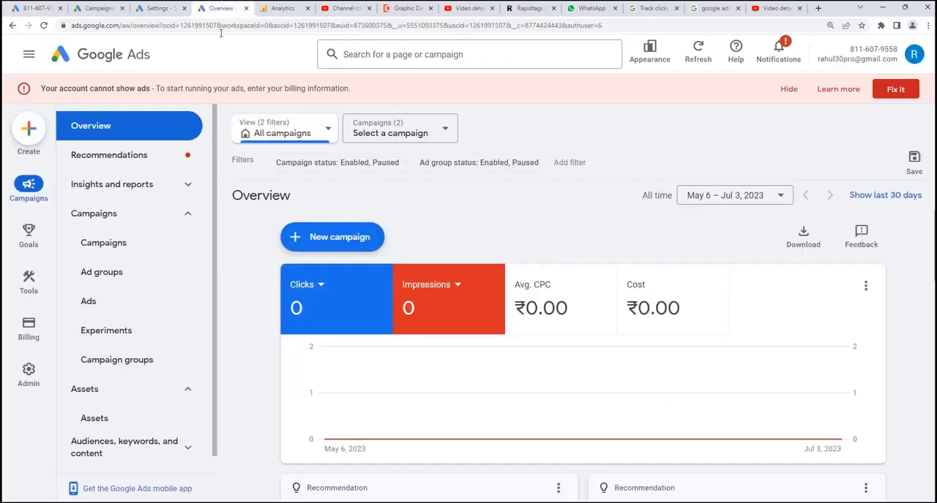
left_click(407, 135)
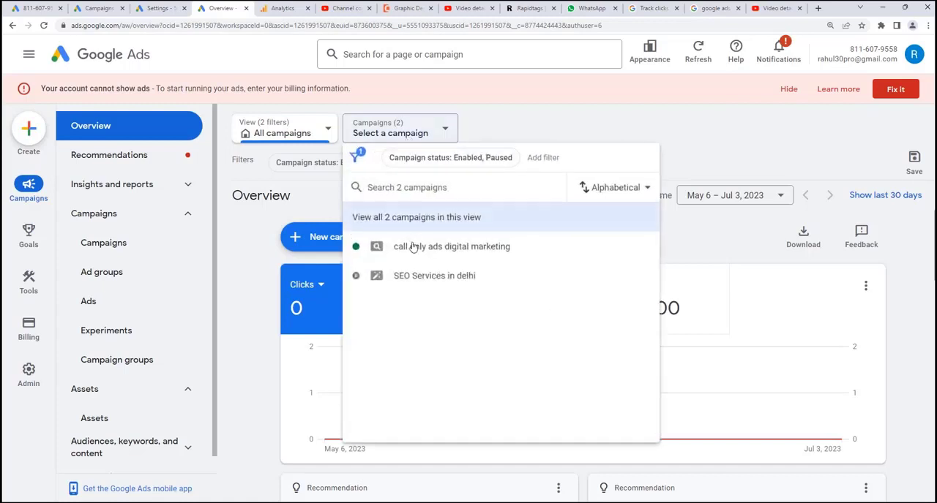
left_click(413, 249)
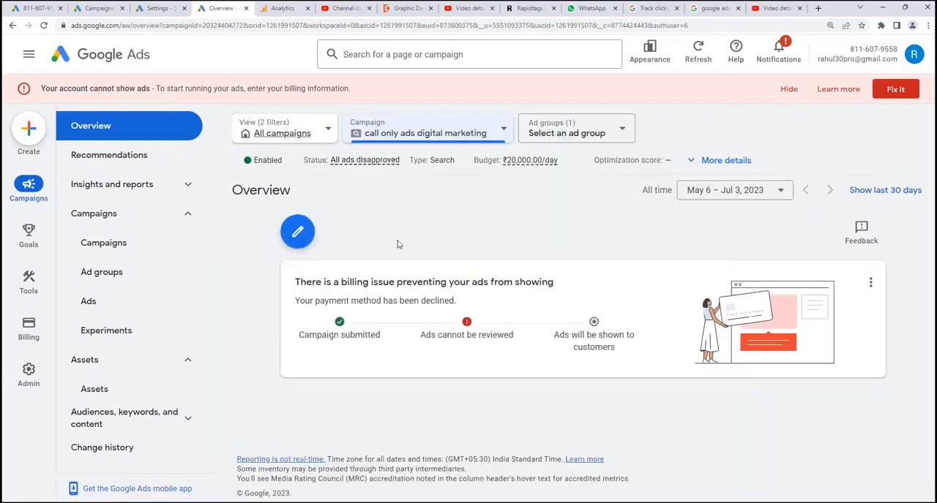
left_click(586, 128)
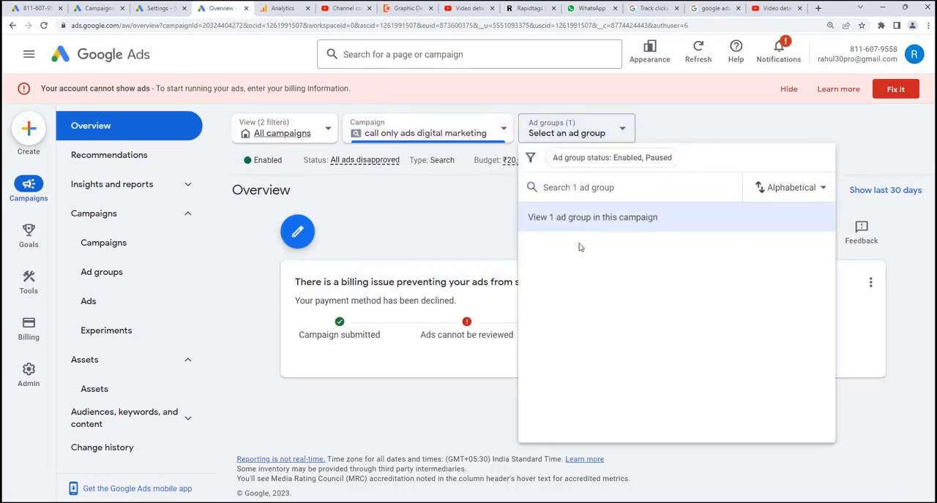
left_click(671, 133)
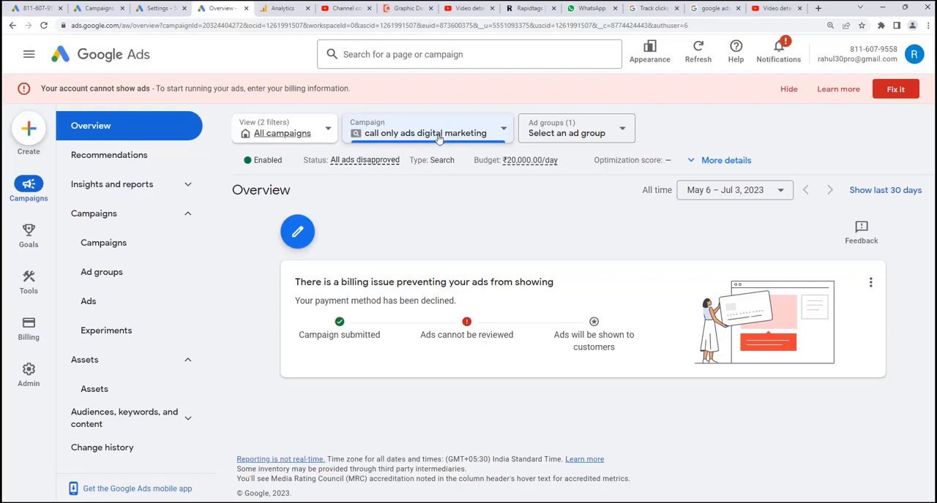
Edit the campaign's call ad, choose the custom call-only ads tracking conversion as its conversion action, and save the new version
left_click(149, 306)
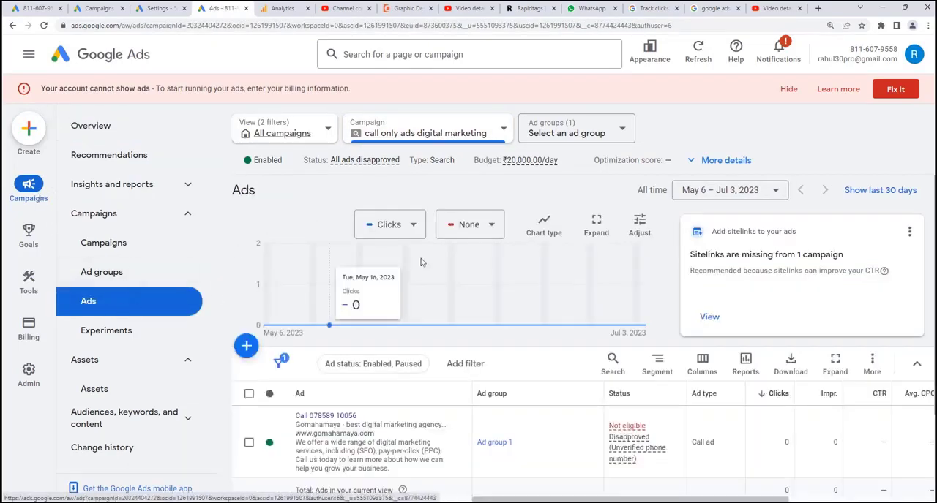
scroll(425, 249, "down", 2)
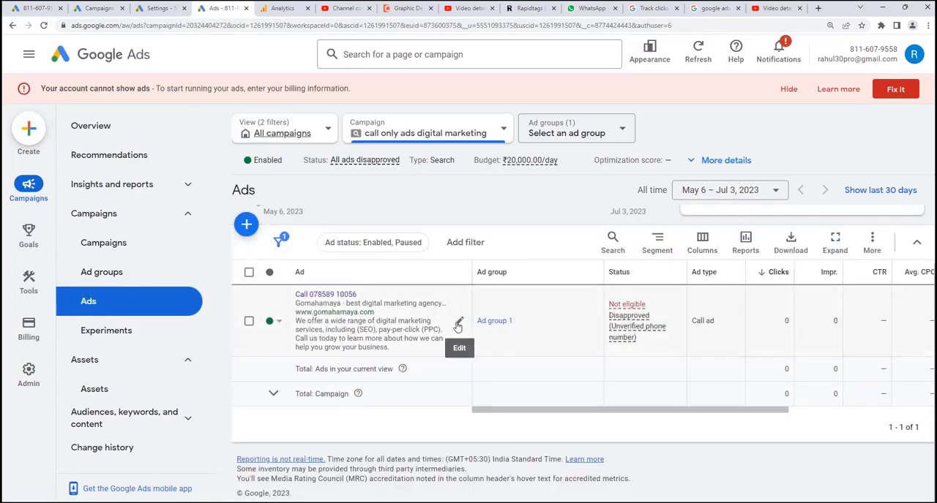
left_click(458, 323)
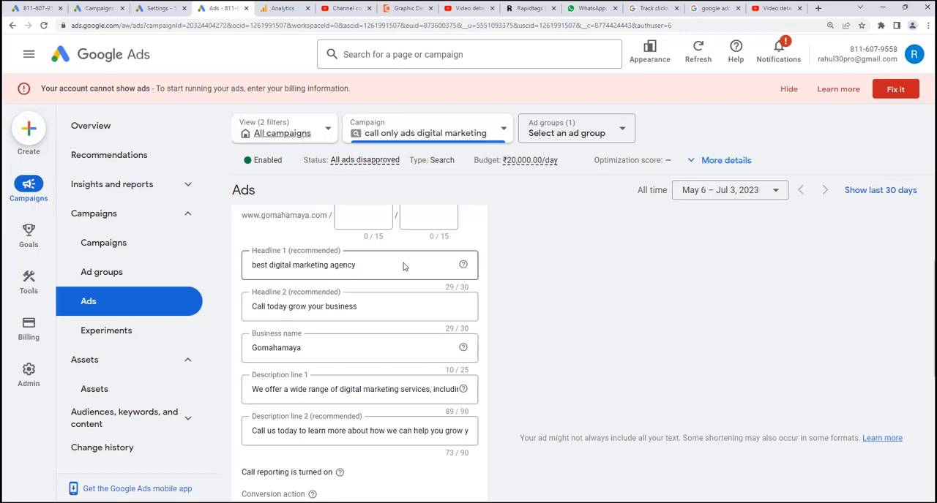
scroll(402, 266, "down", 3)
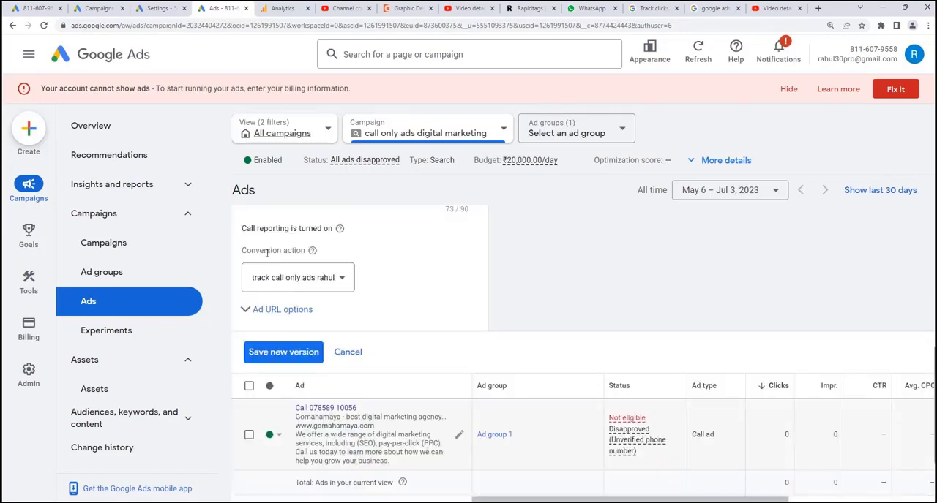
left_click(309, 278)
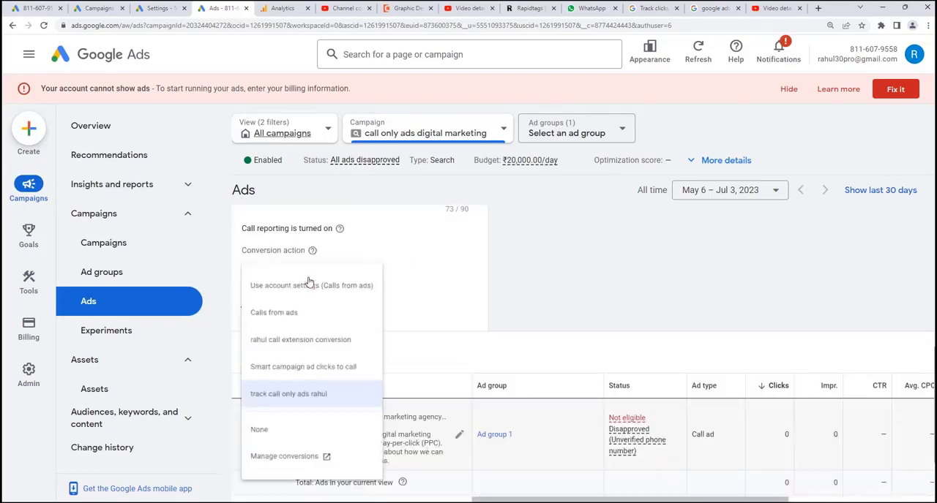
left_click(305, 407)
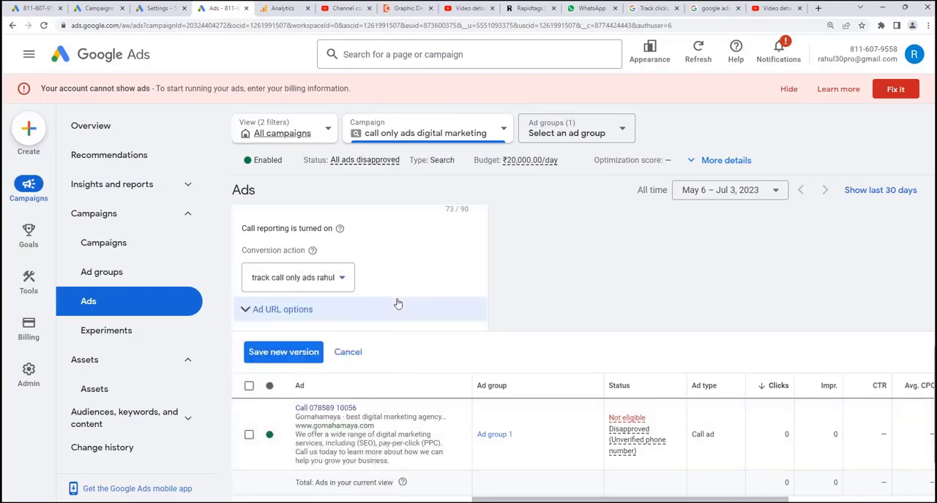
left_click(296, 354)
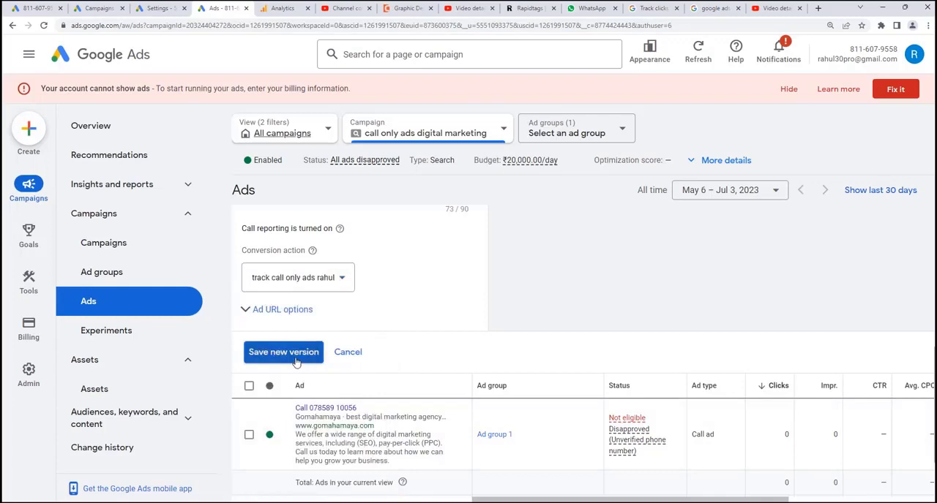
left_click(550, 320)
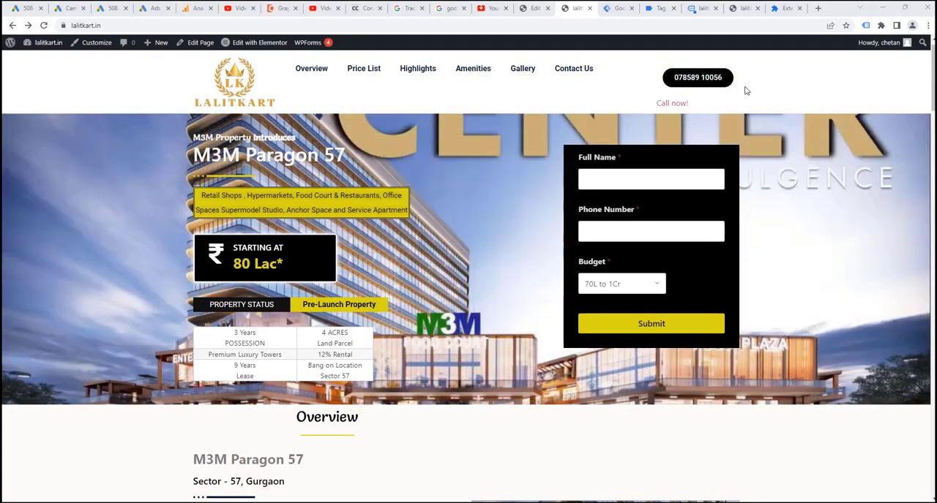
Search Google for "nike shoes" in a new tab, and return to the lalitkart.in website with its call number
left_click(818, 8)
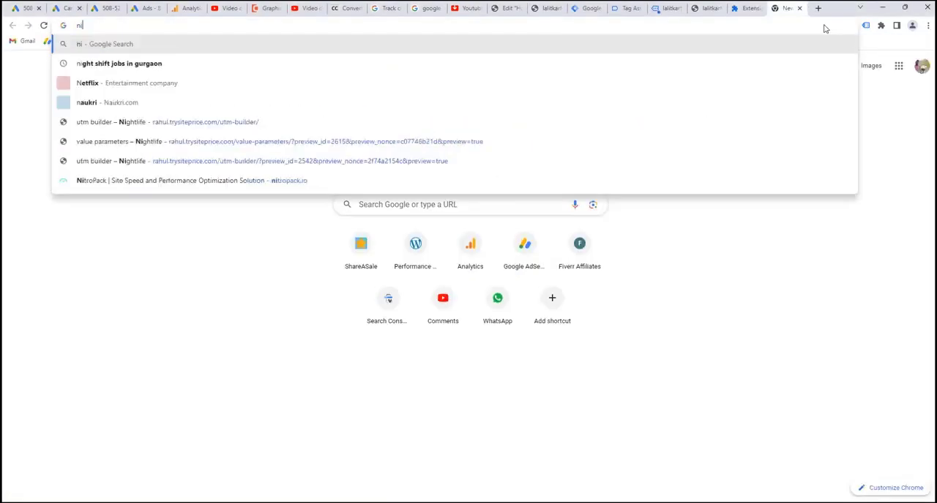
type("nike shoes")
key("Return")
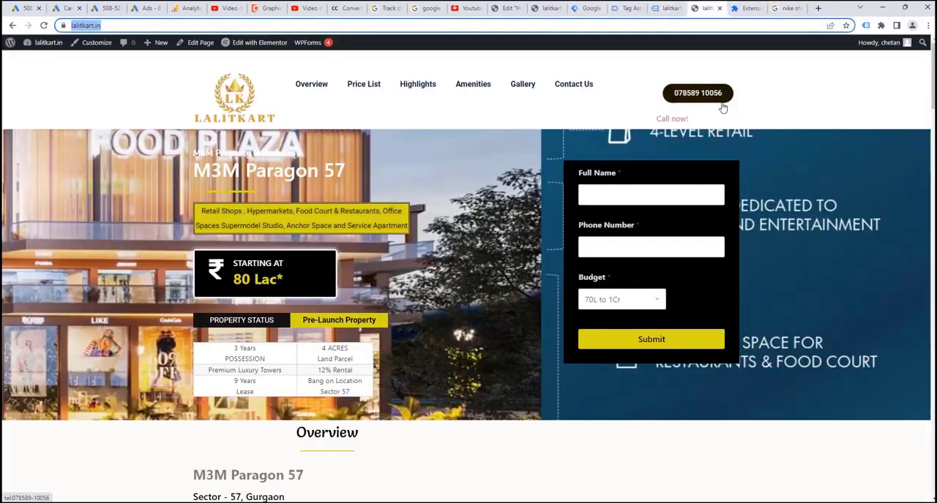
left_click(704, 8)
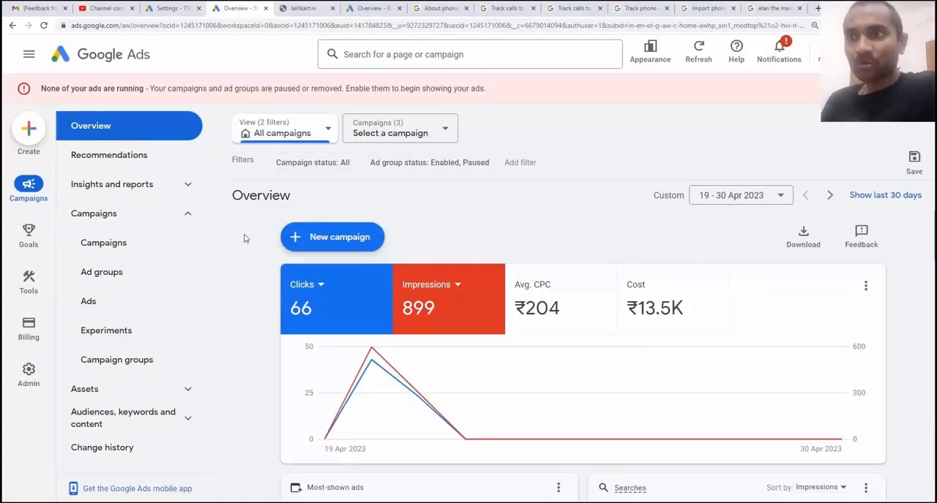
Start a new phone calls conversion action from the conversions summary, with calls to a phone number on the website as the source
mouse_move(31, 234)
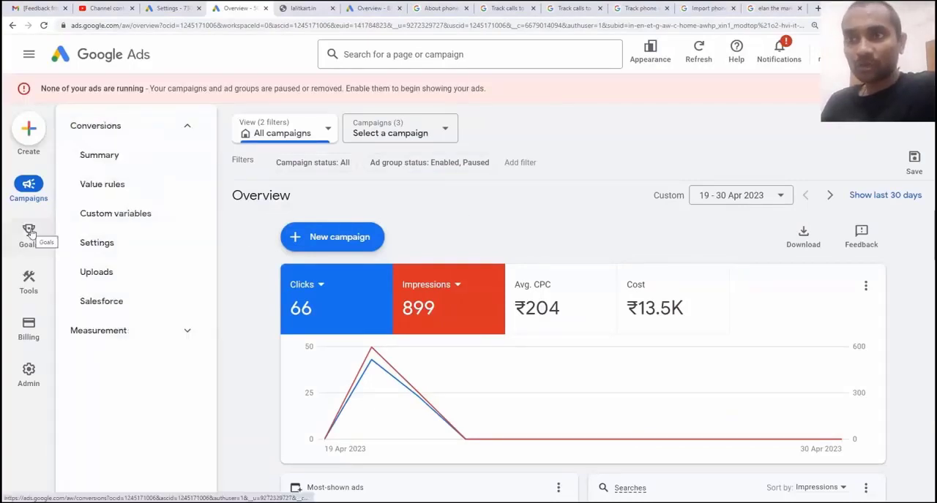
left_click(125, 163)
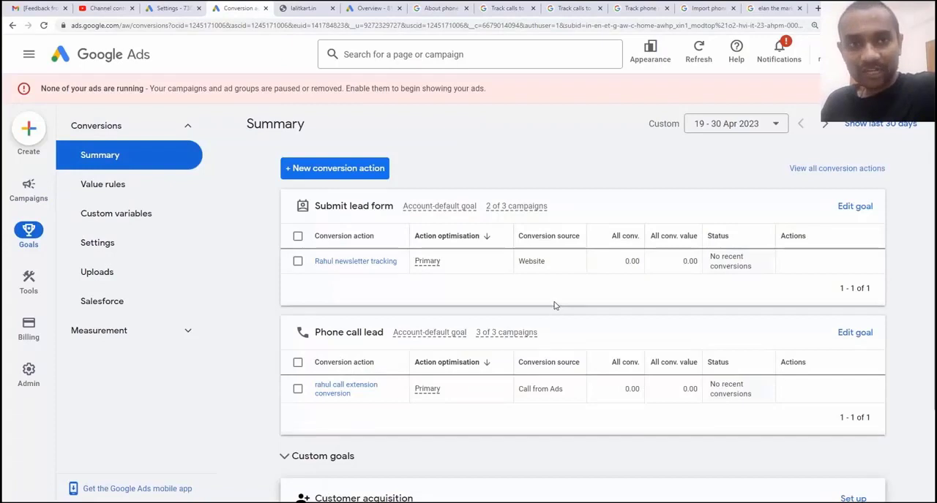
left_click(331, 168)
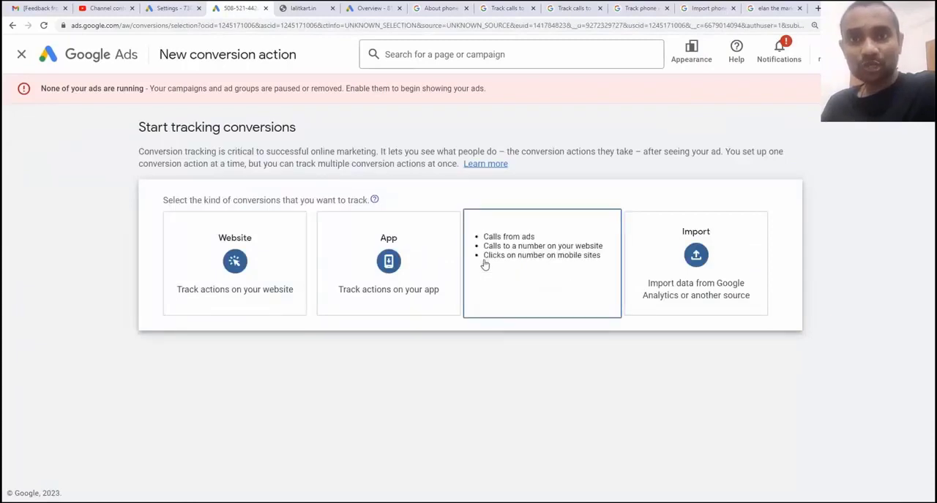
left_click(484, 264)
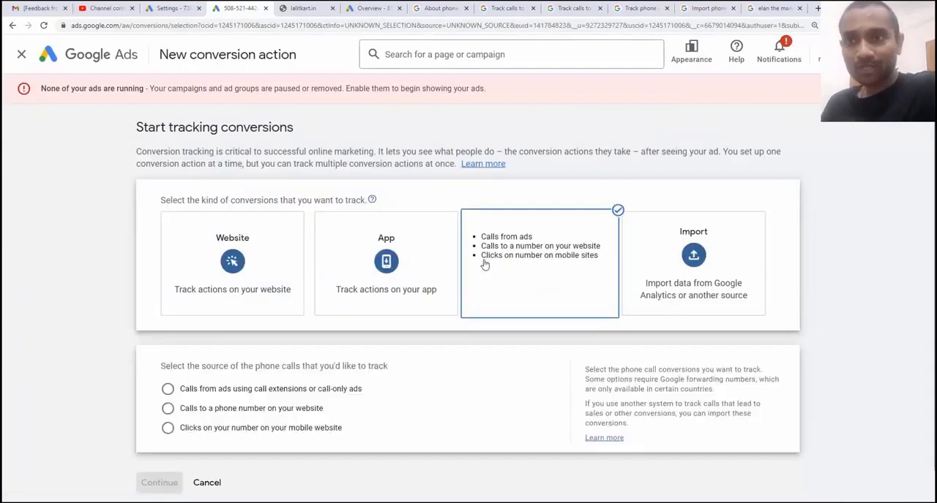
left_click(286, 415)
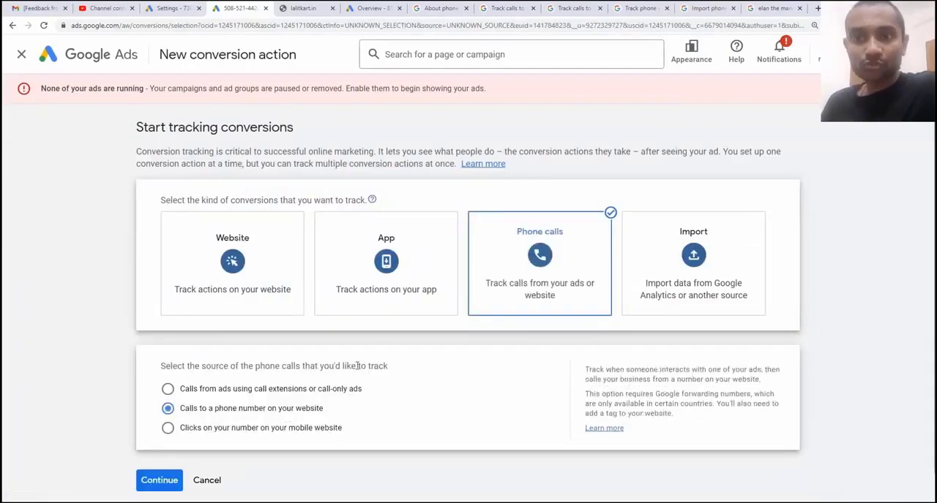
scroll(368, 353, "down", 1)
left_click(162, 442)
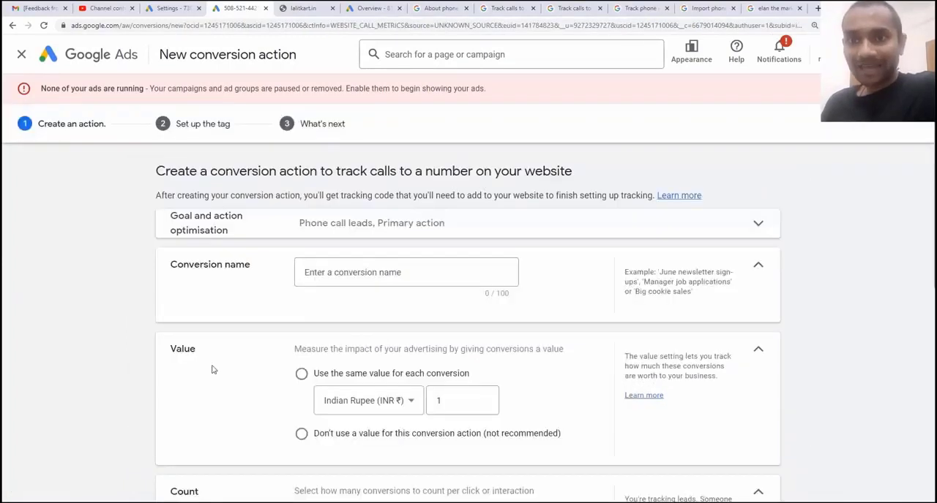
Name the conversion action with the owner's first name followed by "call number on website tracking"
left_click(335, 271)
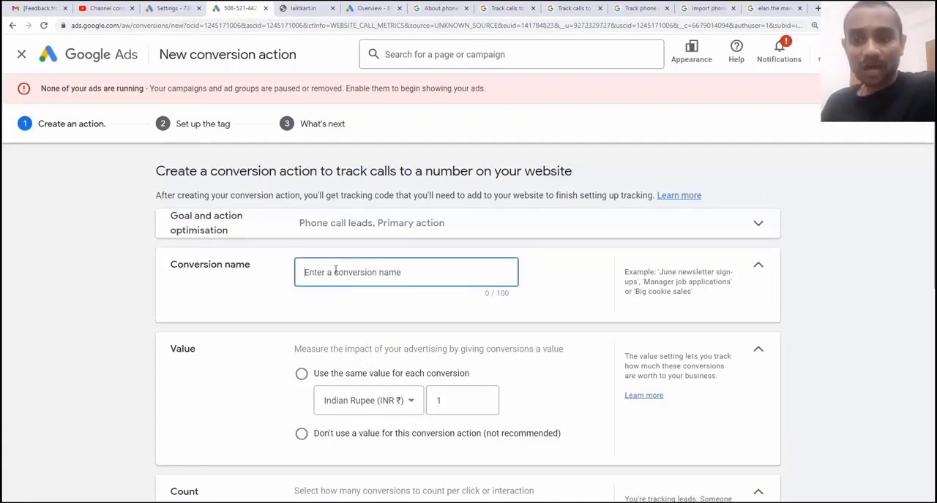
type("rahul call numb")
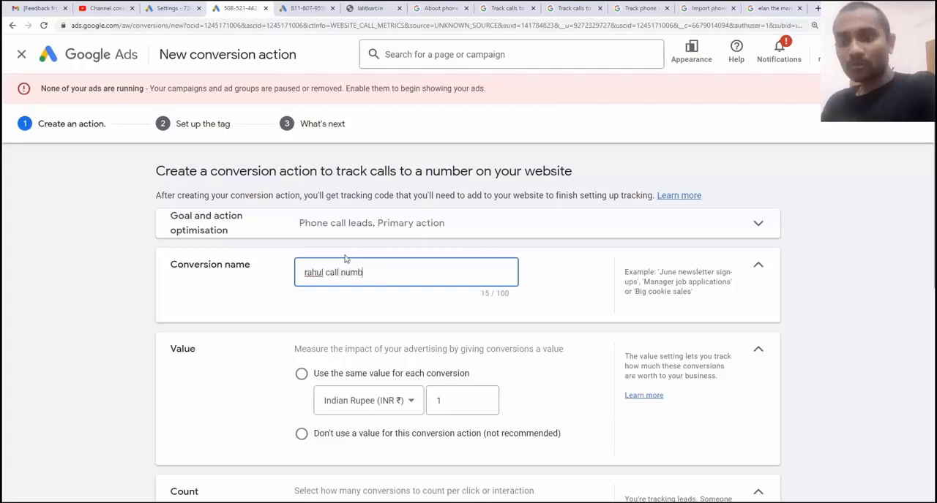
type("er on we")
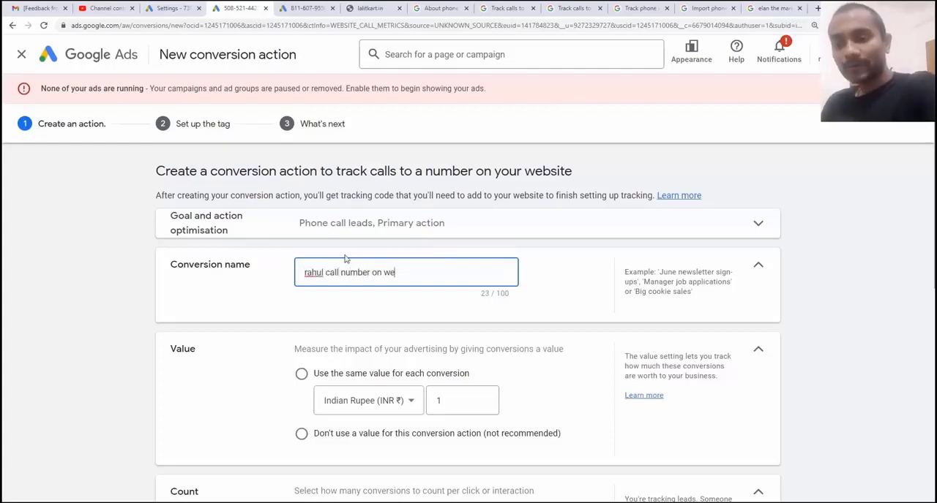
type("bsite ttracking")
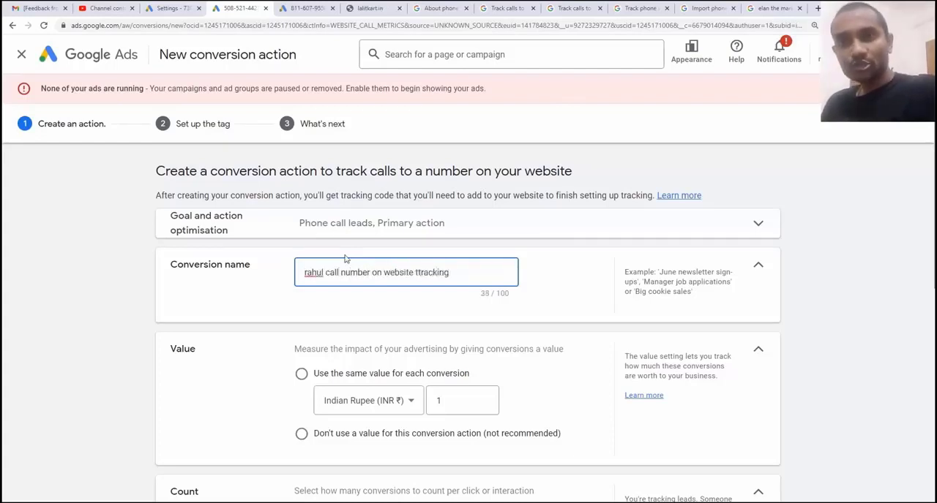
left_click(411, 266)
key("Delete")
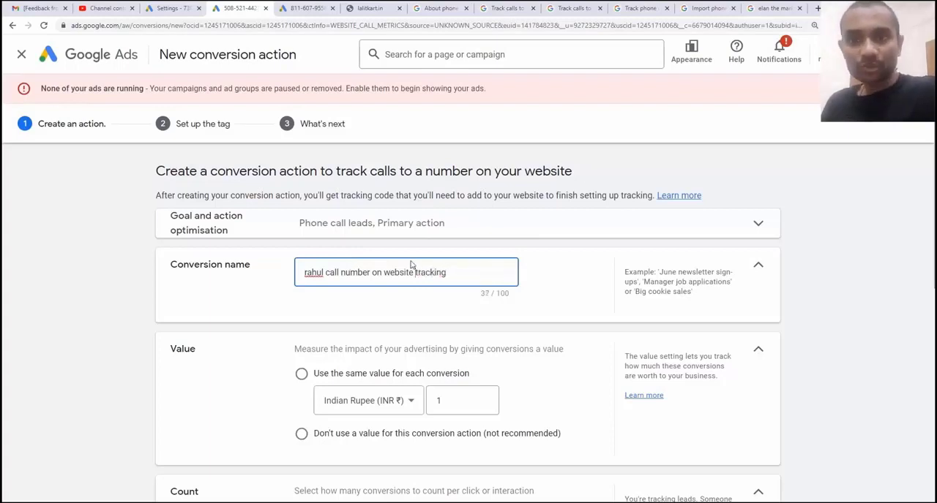
Use the same value for each conversion and set it to 10 Indian Rupees
scroll(411, 265, "down", 2)
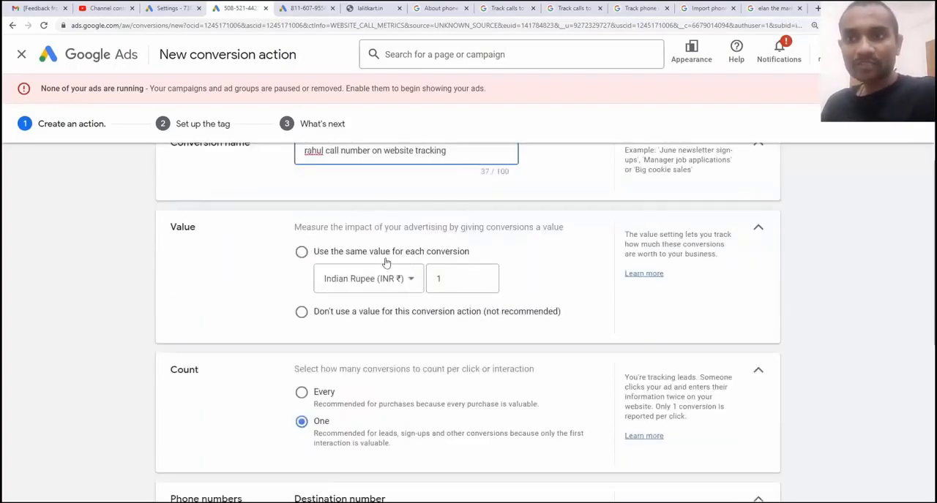
left_click(301, 252)
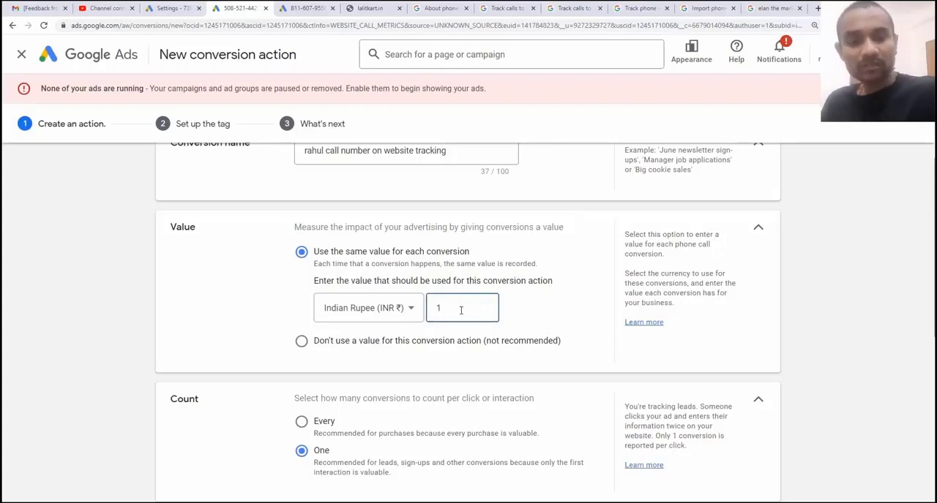
type("0")
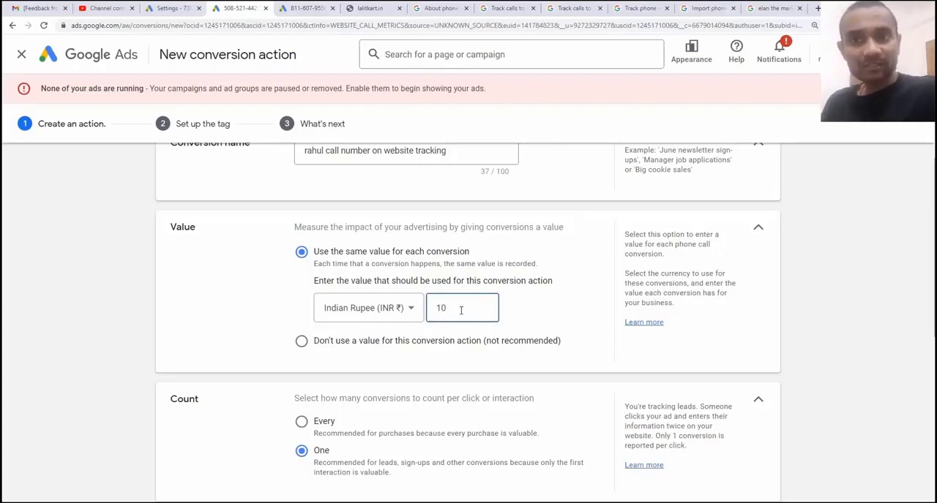
Try counting every conversion, and set the count back to one conversion per interaction
scroll(359, 333, "down", 3)
scroll(360, 334, "down", 3)
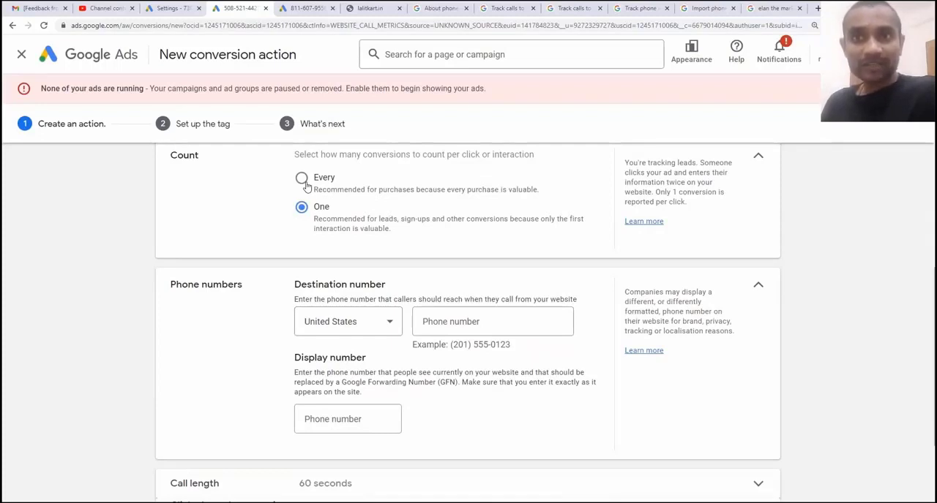
left_click(300, 178)
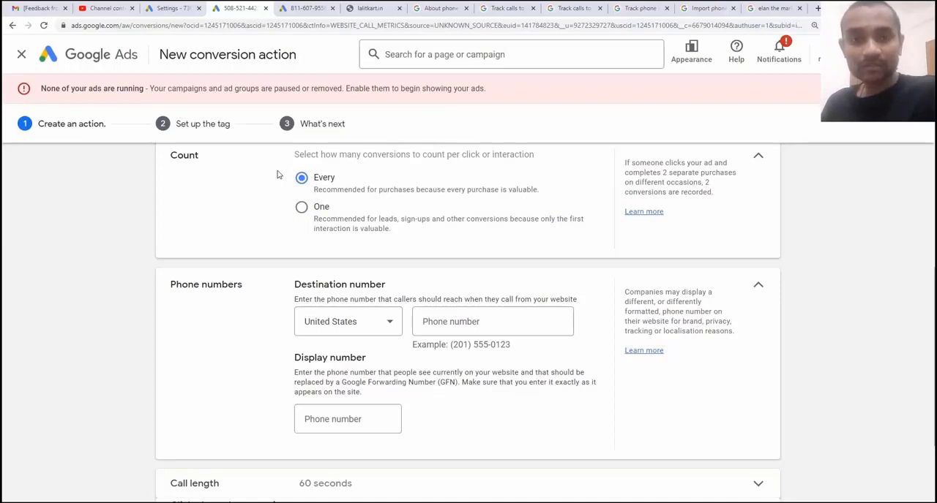
left_click(300, 208)
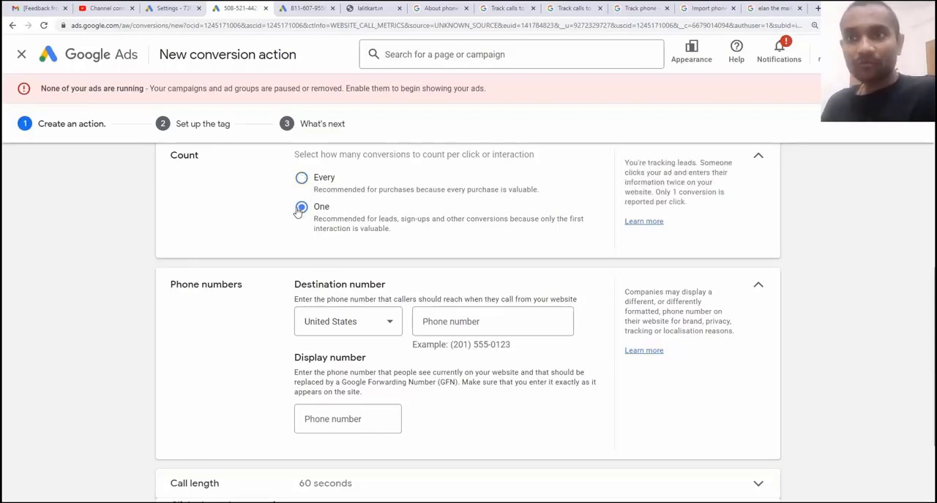
Set the destination number's country to India and enter the business phone number that website callers should reach
scroll(297, 211, "down", 1)
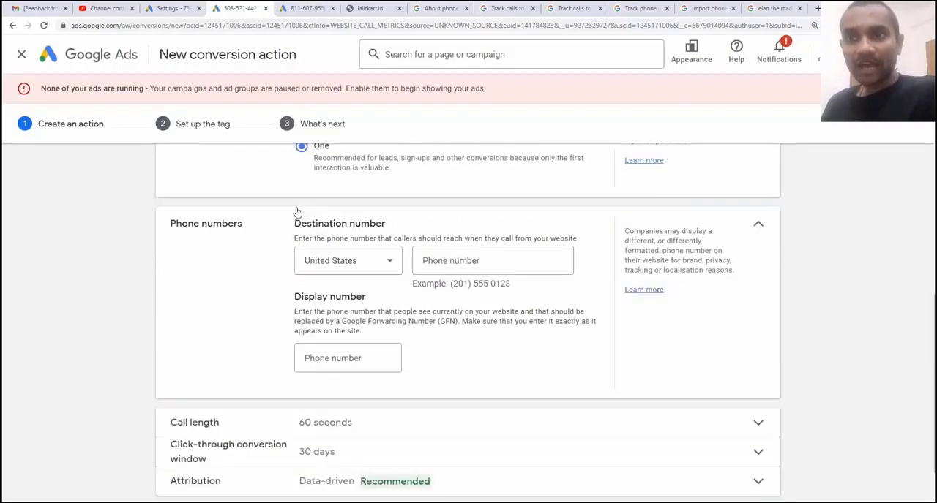
left_click(354, 262)
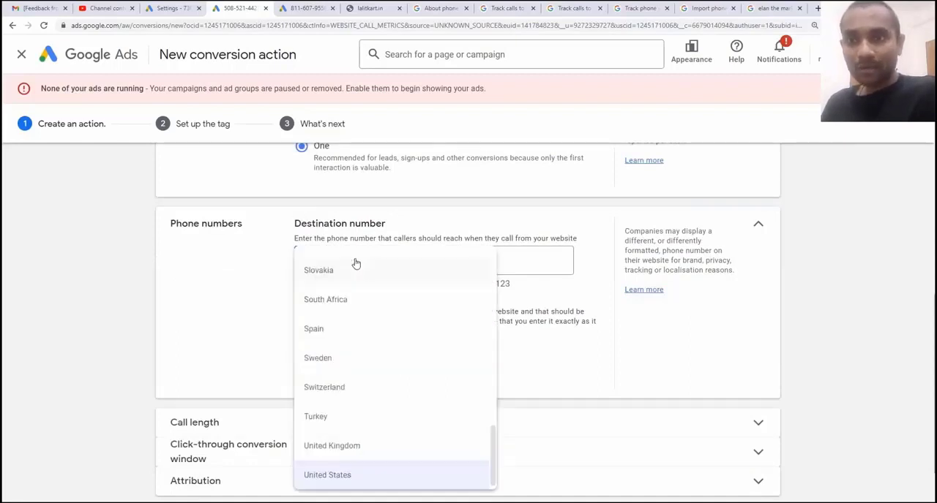
scroll(352, 317, "up", 1)
scroll(352, 317, "up", 6)
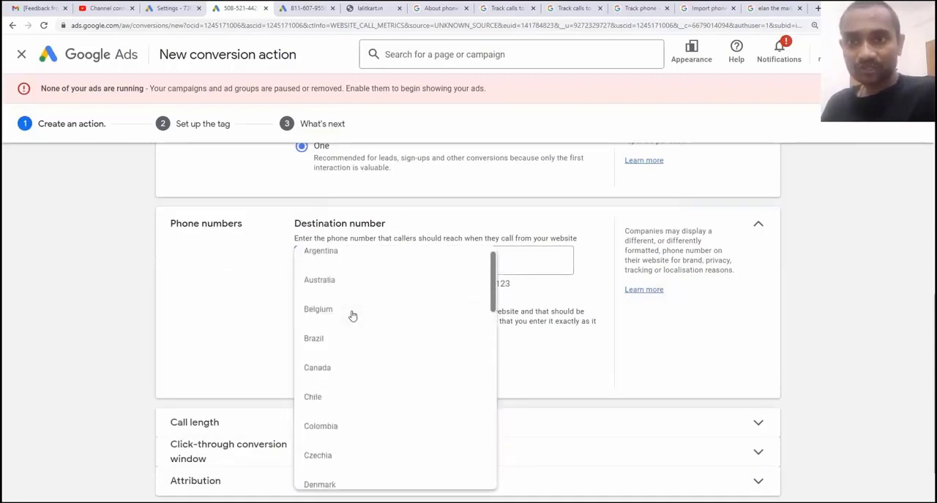
scroll(352, 317, "down", 4)
left_click(363, 279)
left_click(435, 257)
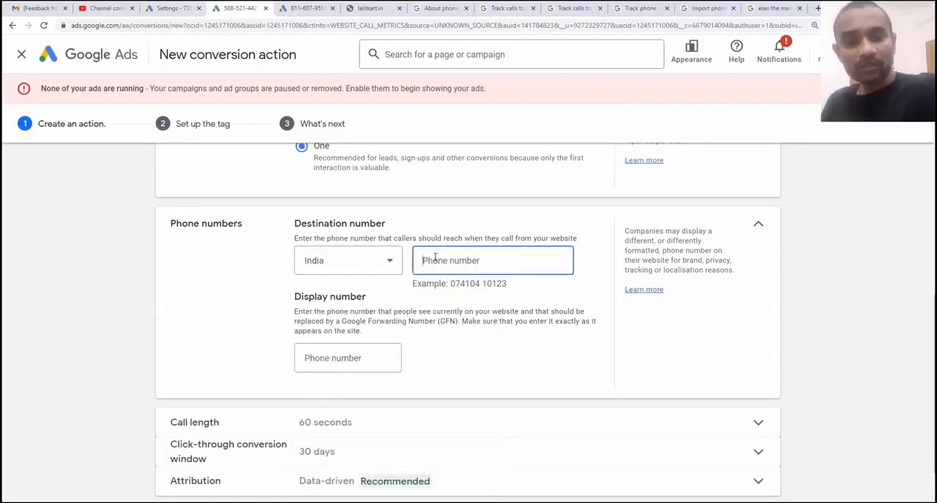
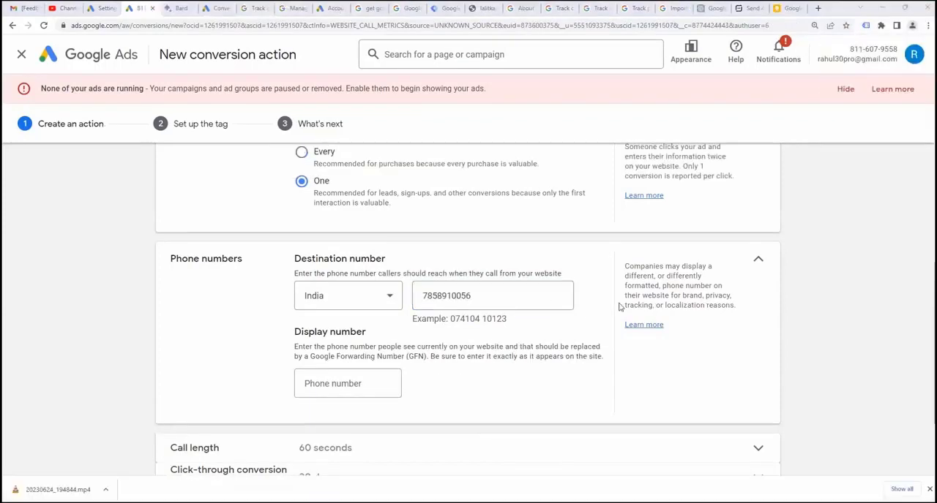
Examine the example phone number format under the destination number, checking it against the country choices
left_click_drag(450, 319, 516, 322)
left_click(451, 319)
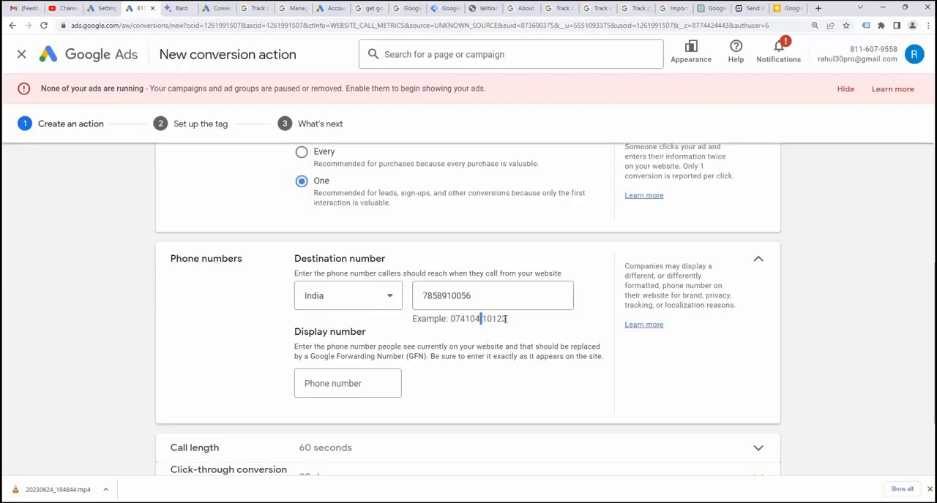
left_click_drag(504, 319, 483, 320)
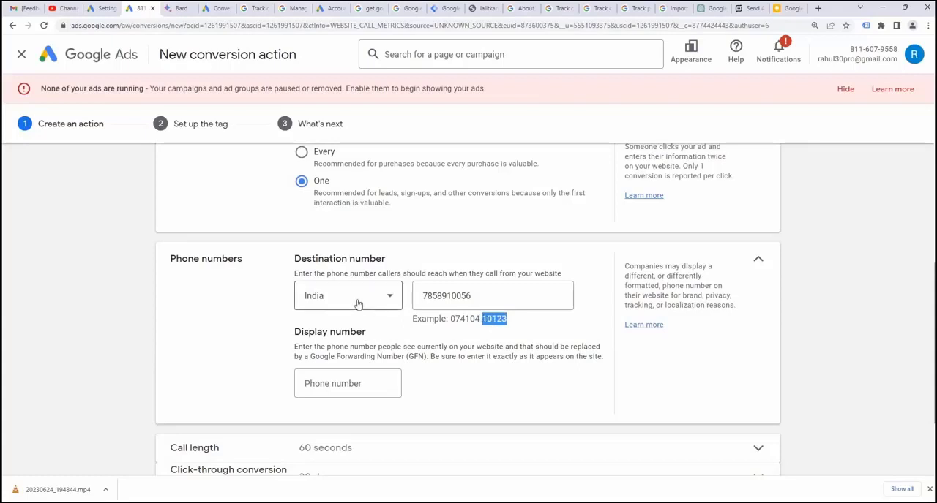
left_click(358, 304)
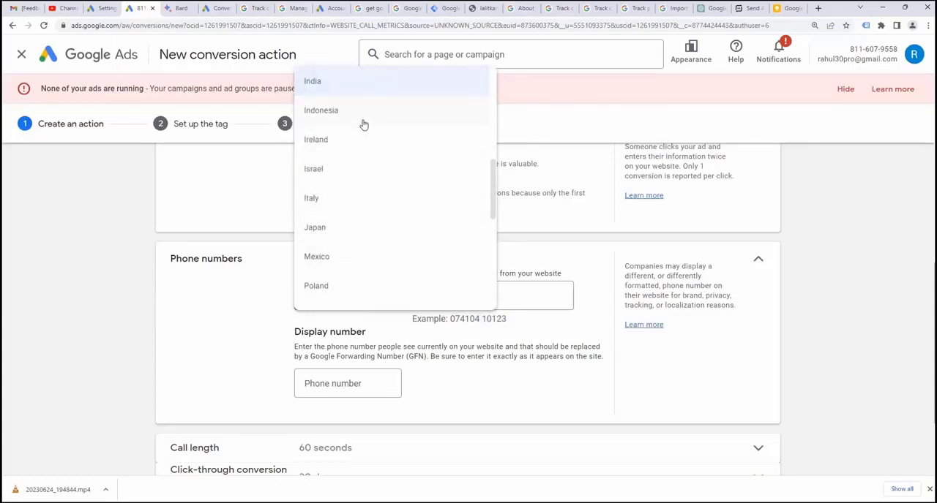
scroll(363, 124, "down", 5)
left_click(358, 286)
left_click_drag(449, 319, 471, 320)
left_click(475, 318)
left_click(492, 319)
left_click(475, 320)
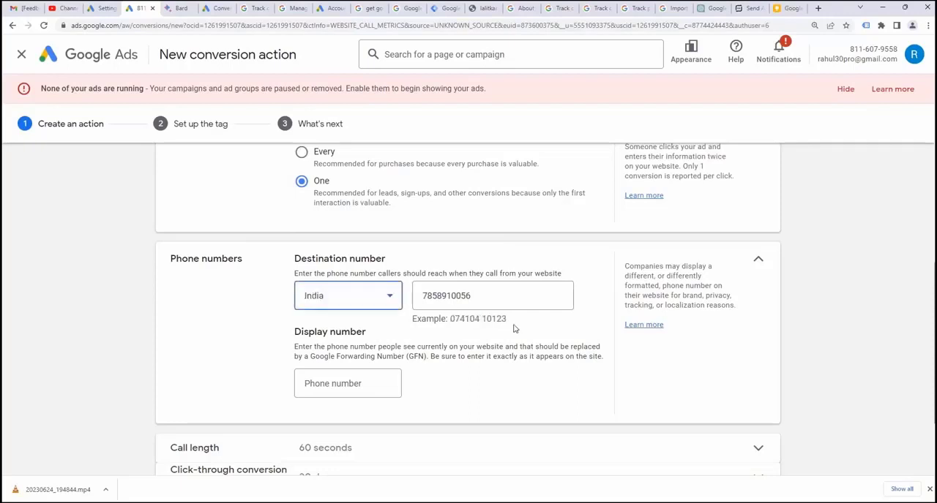
left_click_drag(507, 319, 448, 319)
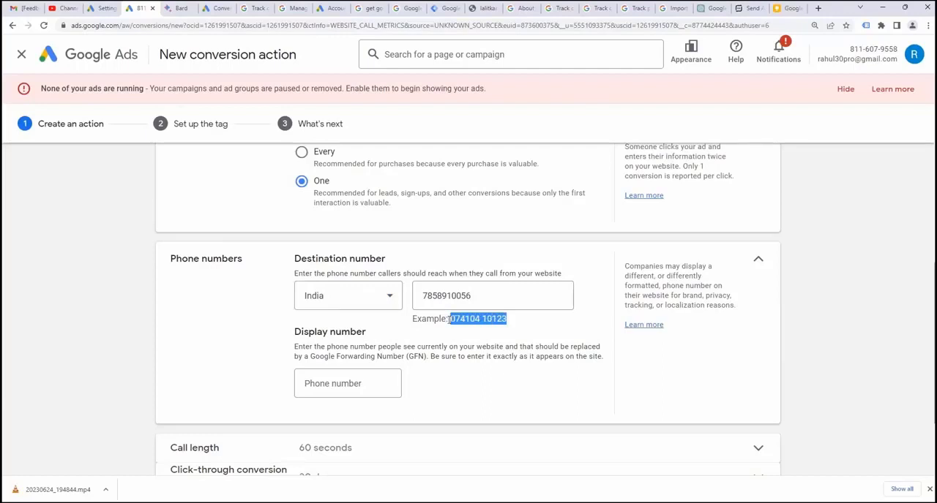
Add a leading 0 to the destination number and copy the whole formatted number into the display number field
left_click(429, 296)
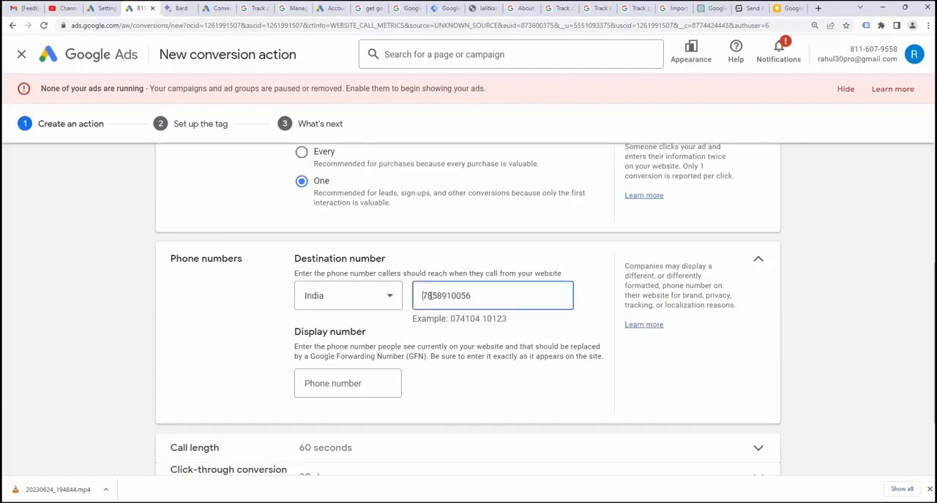
key("Home")
type("0")
key("ctrl+a")
key("ctrl+c")
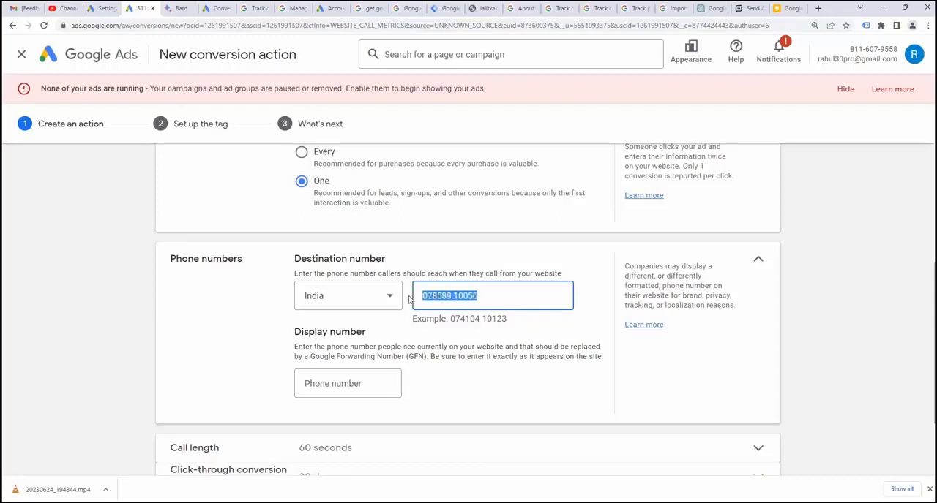
left_click(359, 385)
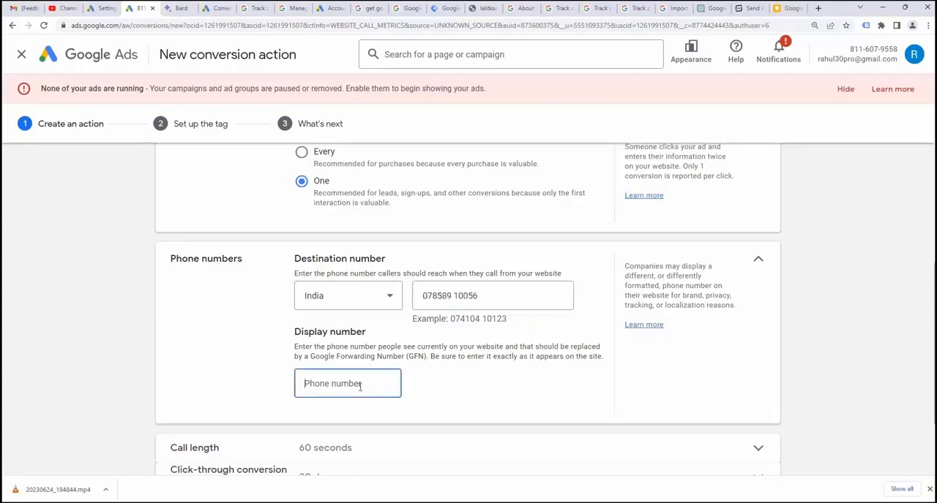
key("ctrl+v")
left_click_drag(359, 386, 300, 384)
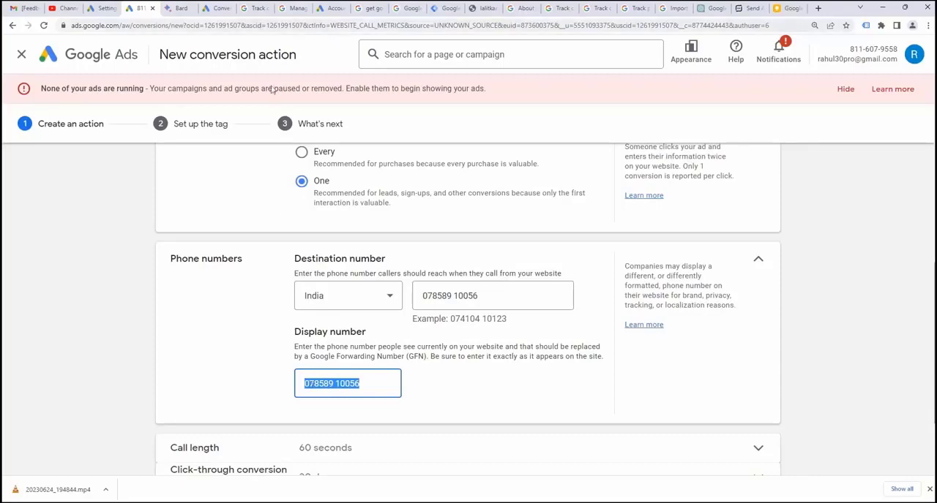
Switch to the lalitkart.in website and open its home page for editing with Elementor
left_click(174, 8)
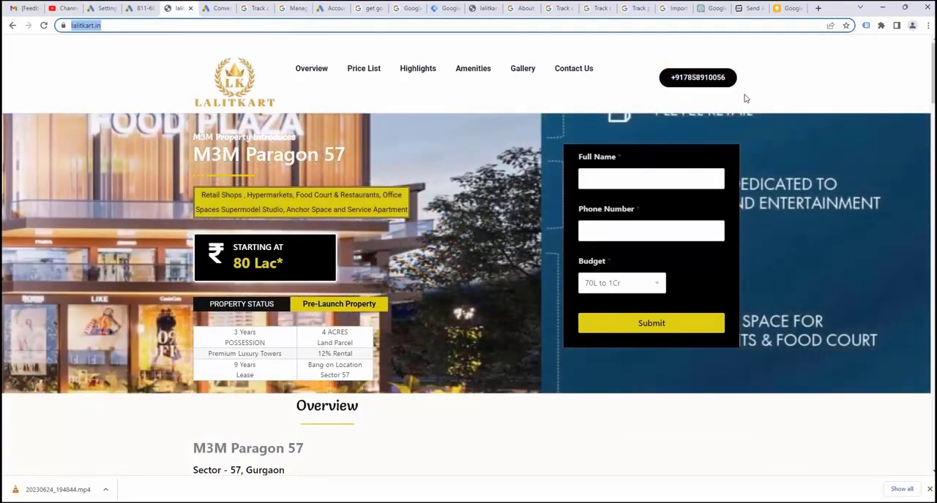
left_click(619, 26)
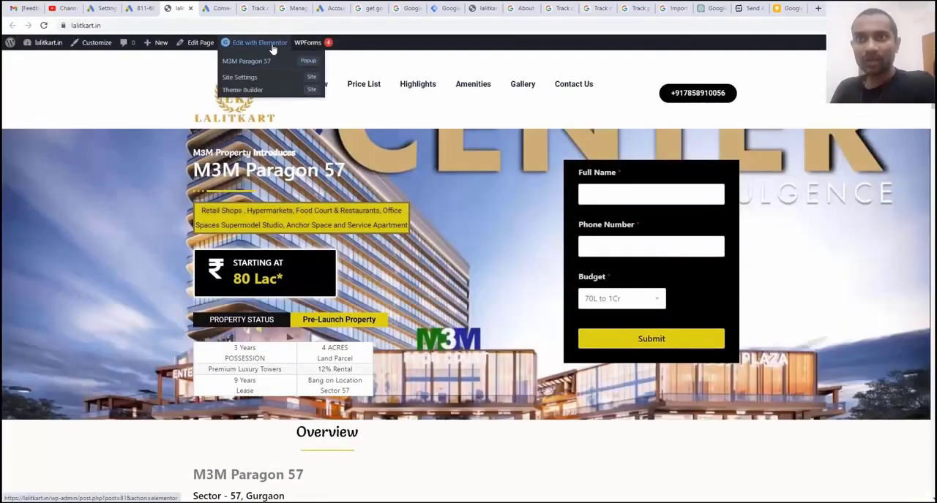
left_click(237, 48)
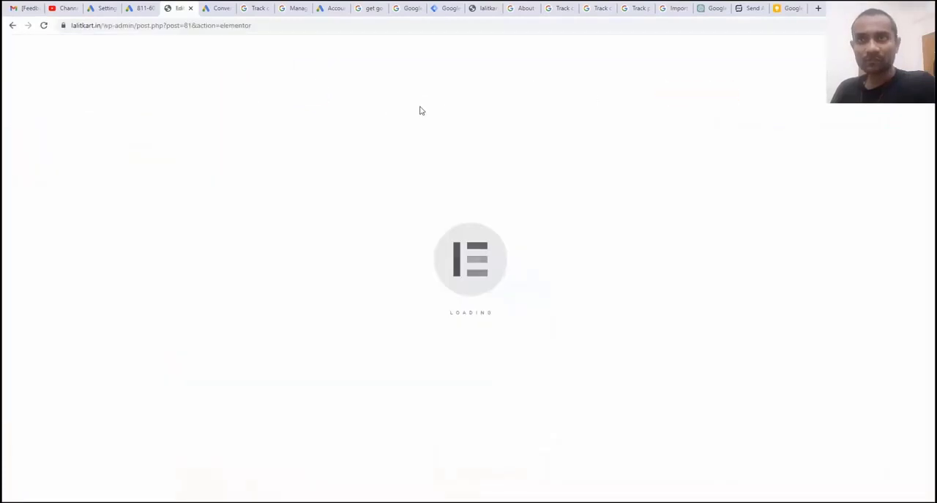
Copy the display number from the Google Ads conversion action and use it as the header call button's text in Elementor
left_click(134, 9)
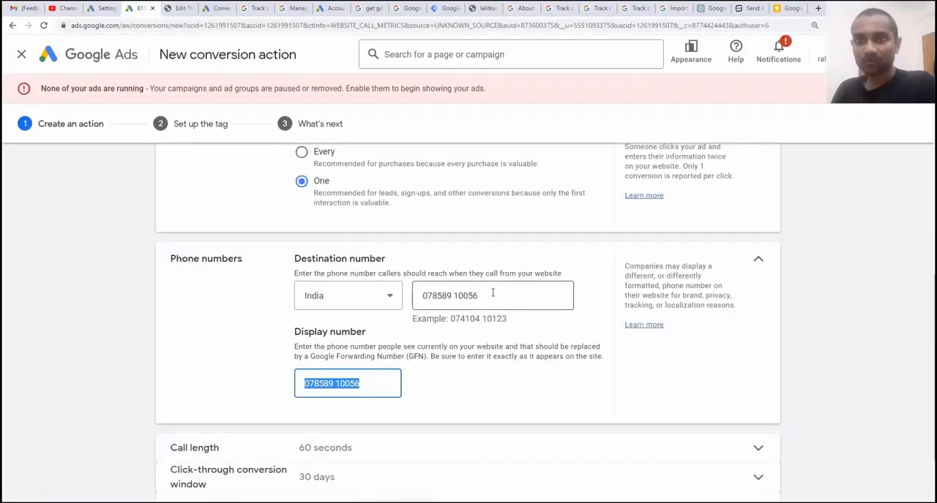
right_click(344, 383)
left_click(374, 224)
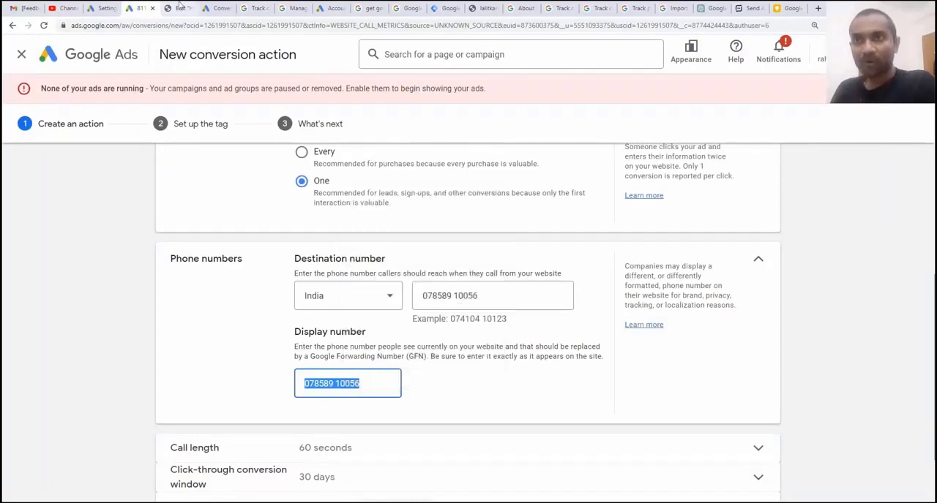
left_click(176, 8)
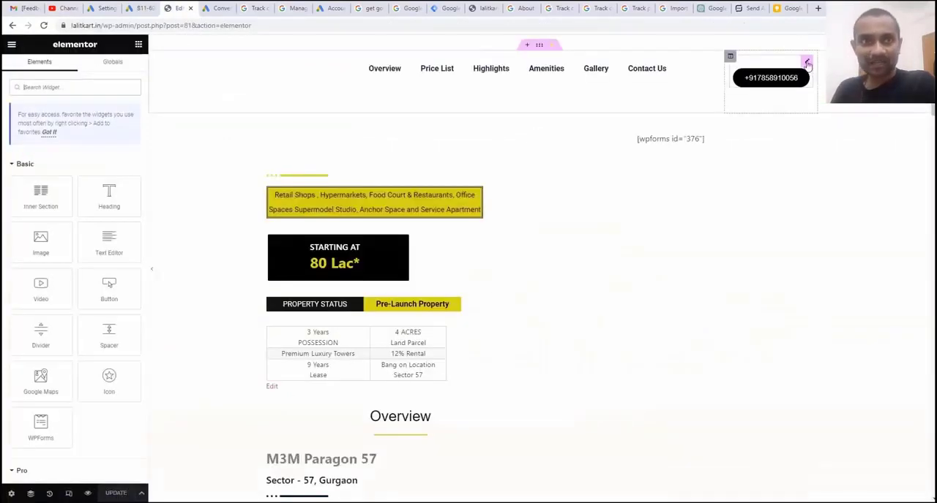
left_click(807, 63)
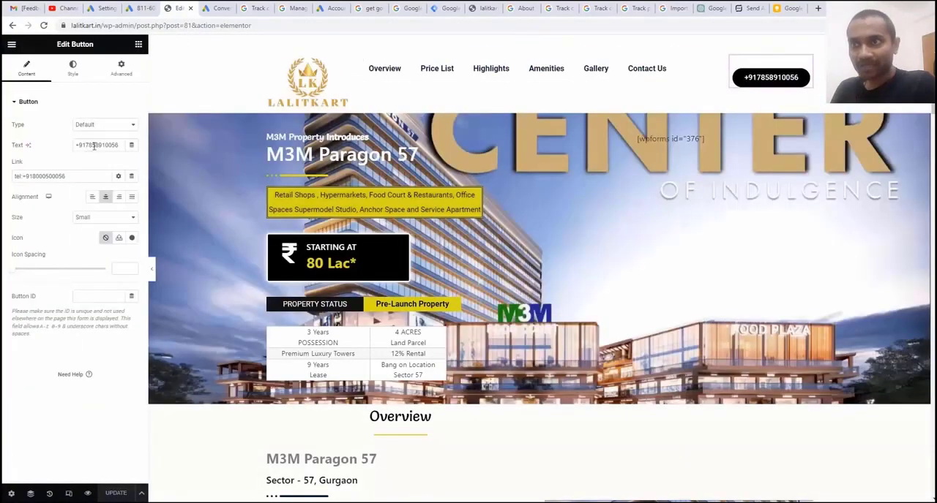
triple_click(97, 144)
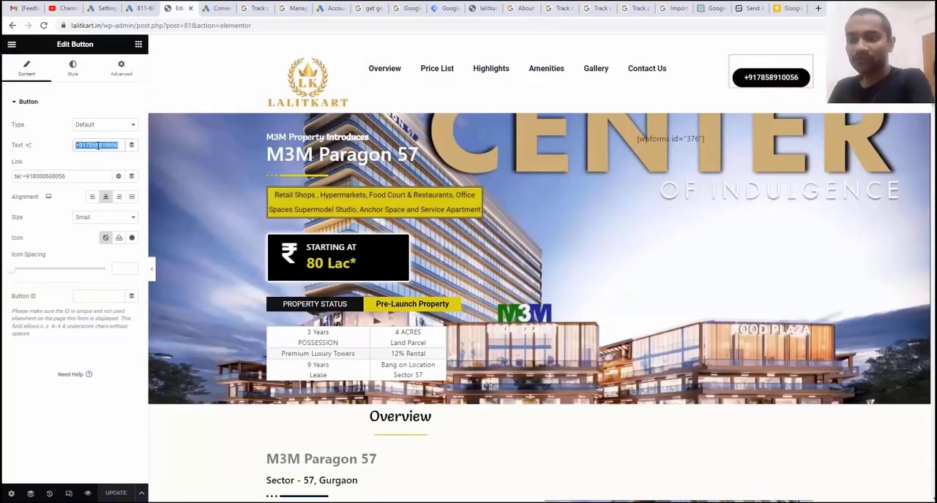
key("ctrl+v")
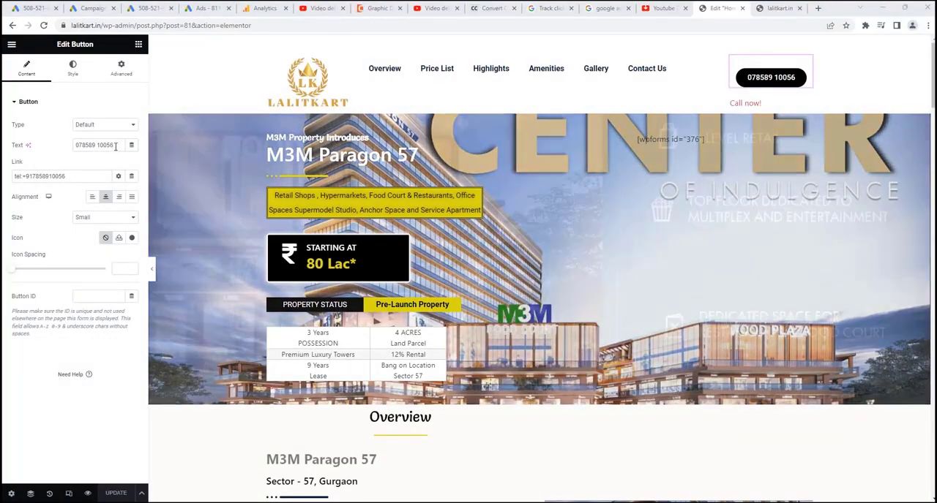
Replace the number in the call button's tel: link with the formatted phone number, using a hyphen instead of the space
left_click_drag(114, 147, 61, 150)
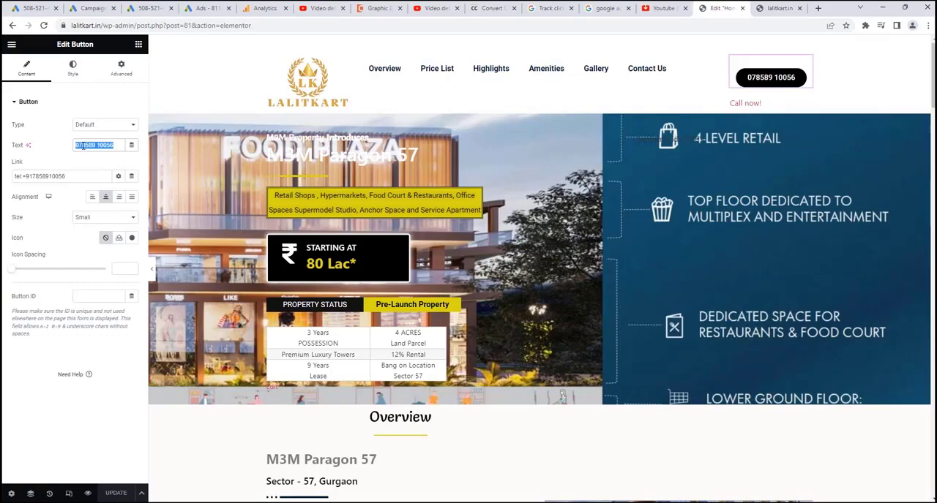
left_click_drag(73, 176, 22, 176)
key("ctrl+v")
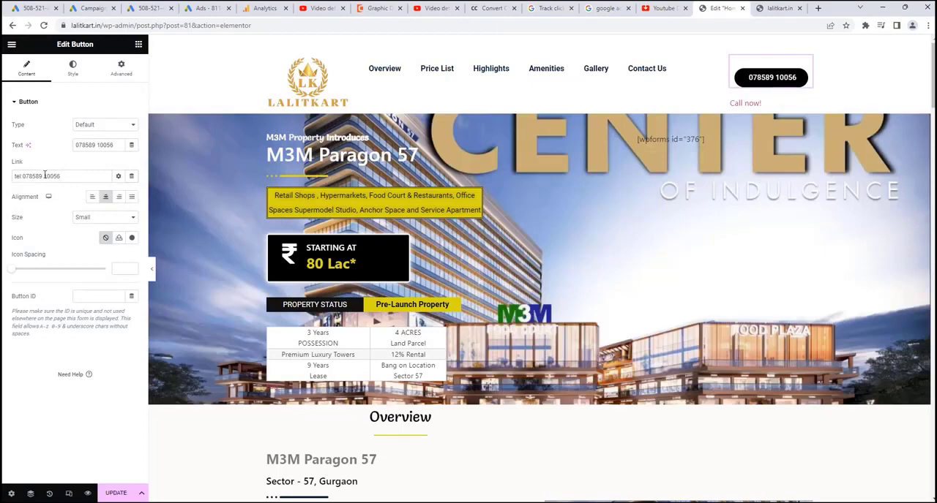
left_click_drag(45, 176, 42, 176)
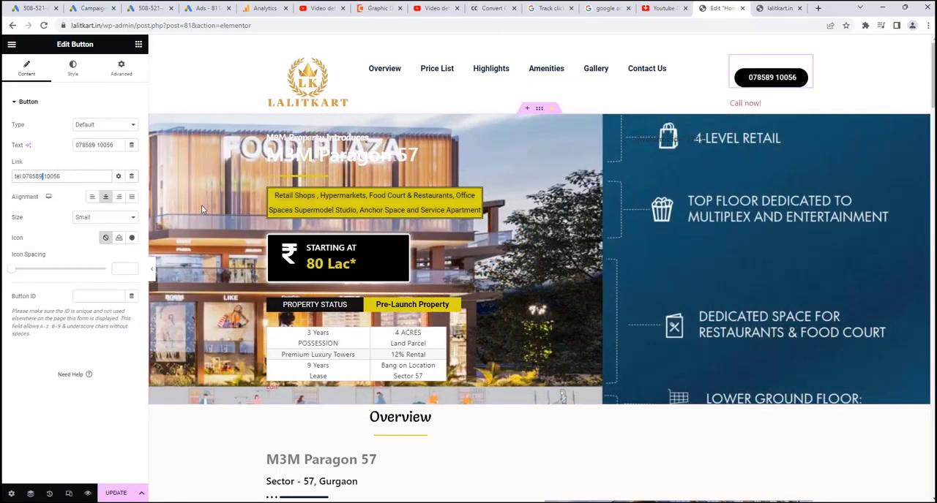
type("-10056")
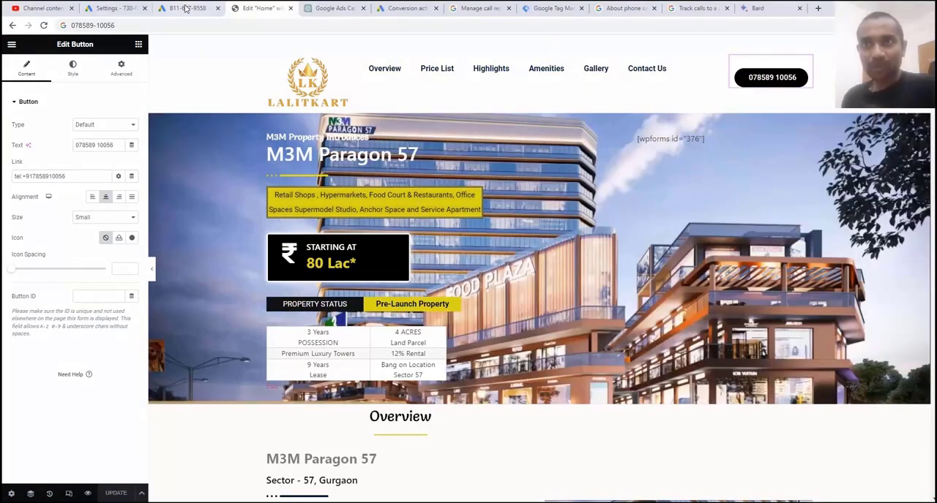
Return to the Google Ads conversion action and set the minimum call length to 30 seconds
left_click(186, 8)
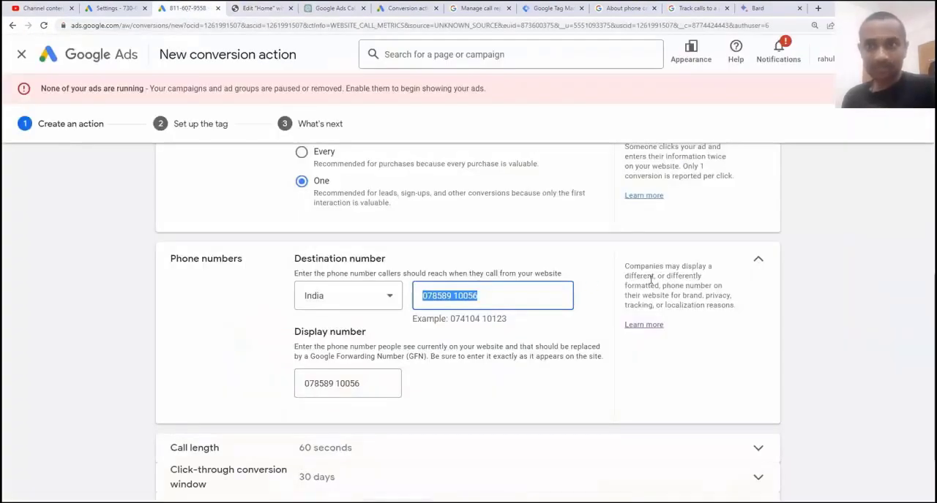
scroll(644, 282, "down", 2)
left_click(341, 359)
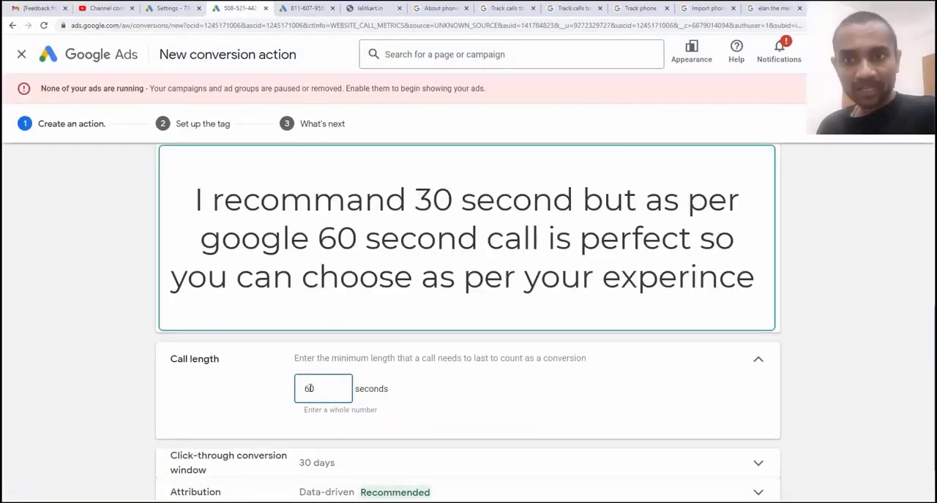
left_click_drag(315, 389, 300, 392)
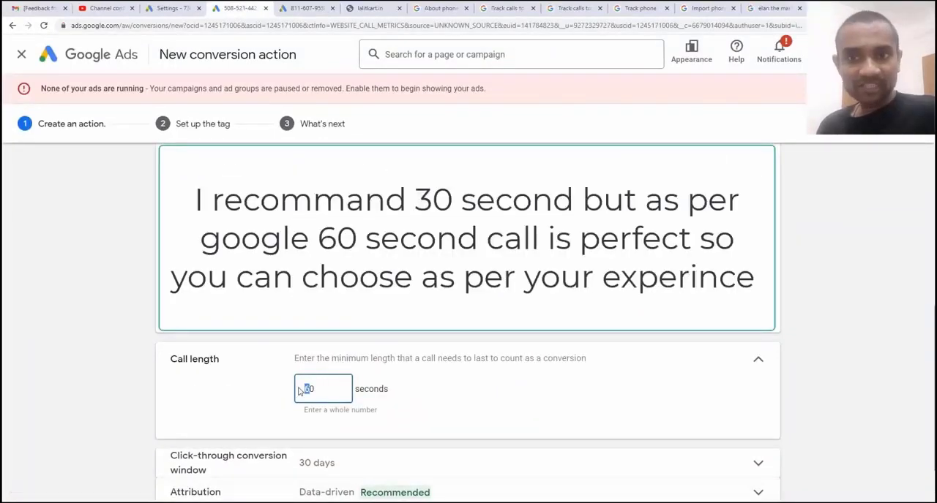
type("30")
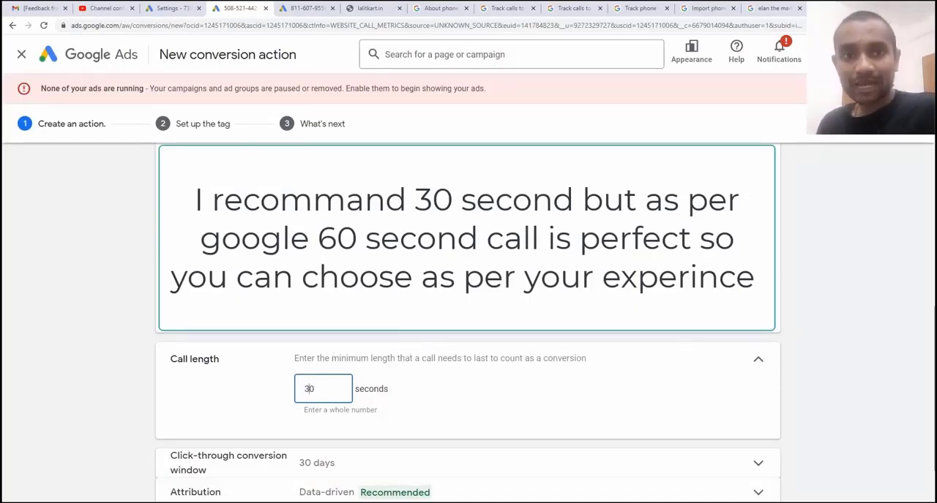
left_click(757, 363)
left_click(757, 363)
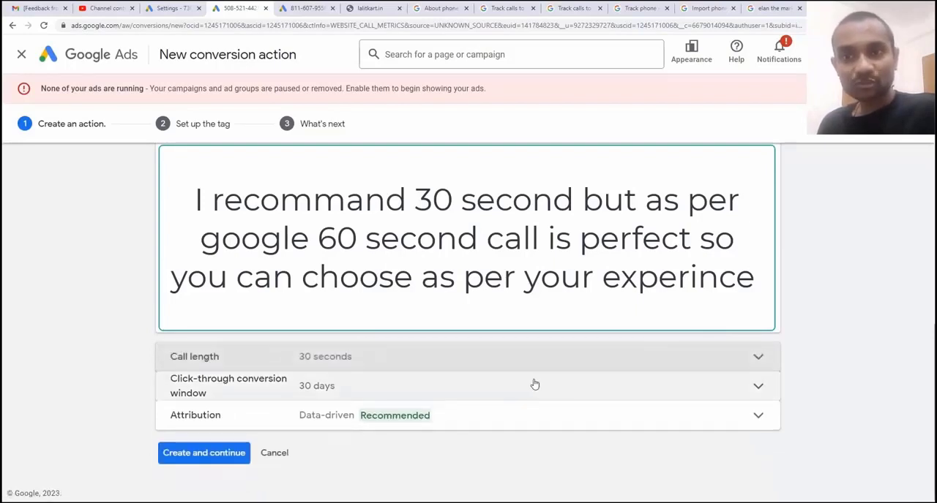
Set the conversion action's click-through conversion window to 60 days
left_click(395, 388)
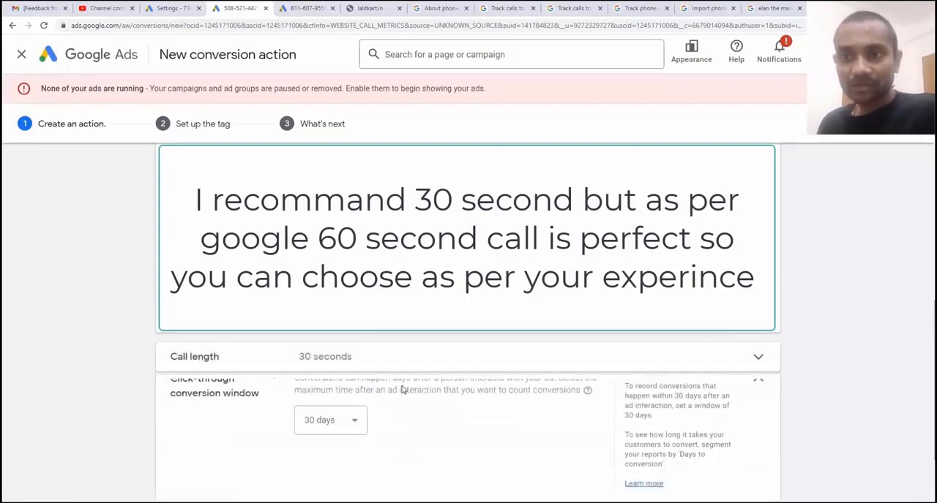
left_click(341, 440)
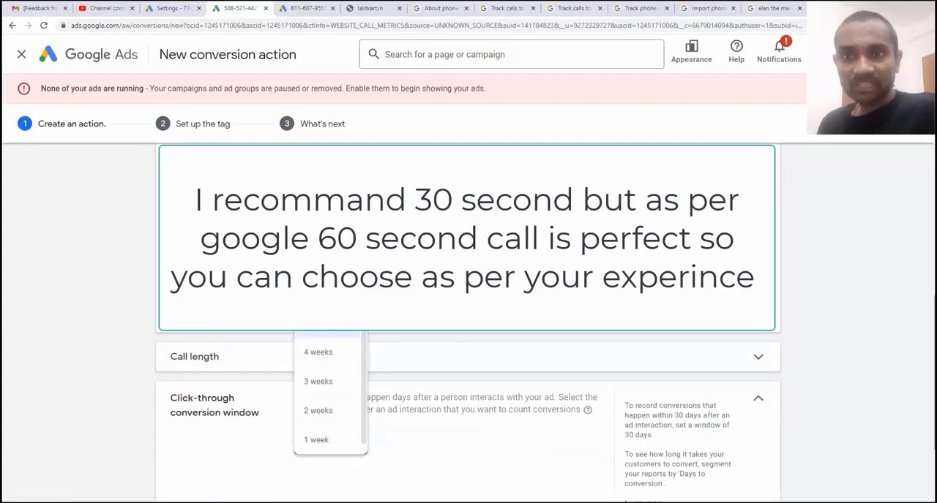
left_click(328, 268)
scroll(374, 379, "down", 3)
Choose the Data-driven attribution model and create the conversion action
left_click(328, 417)
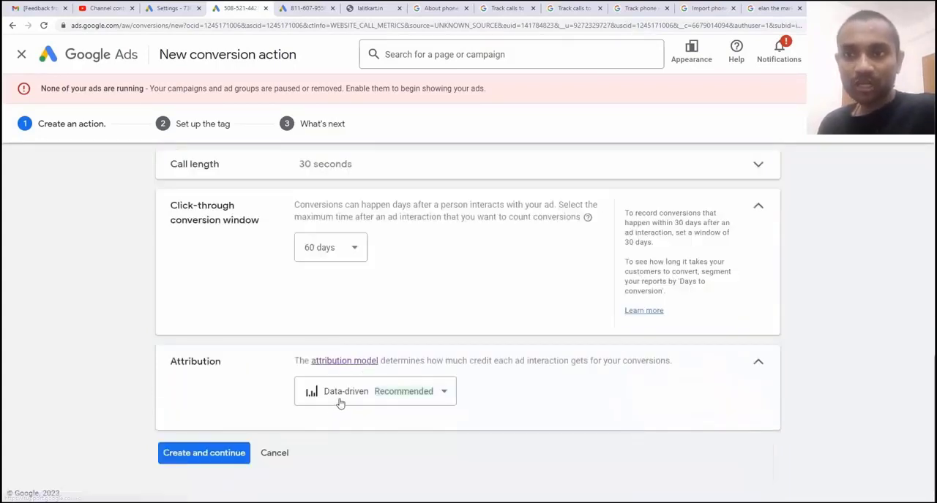
left_click(340, 404)
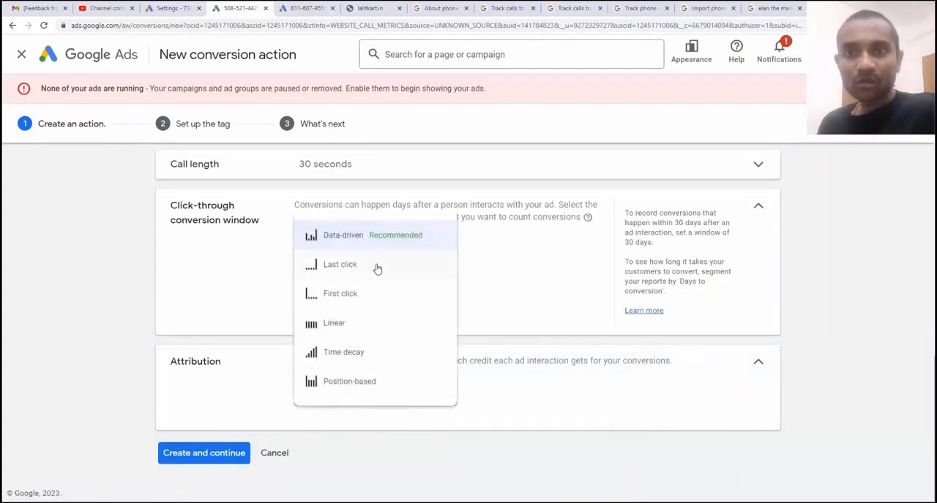
left_click(384, 239)
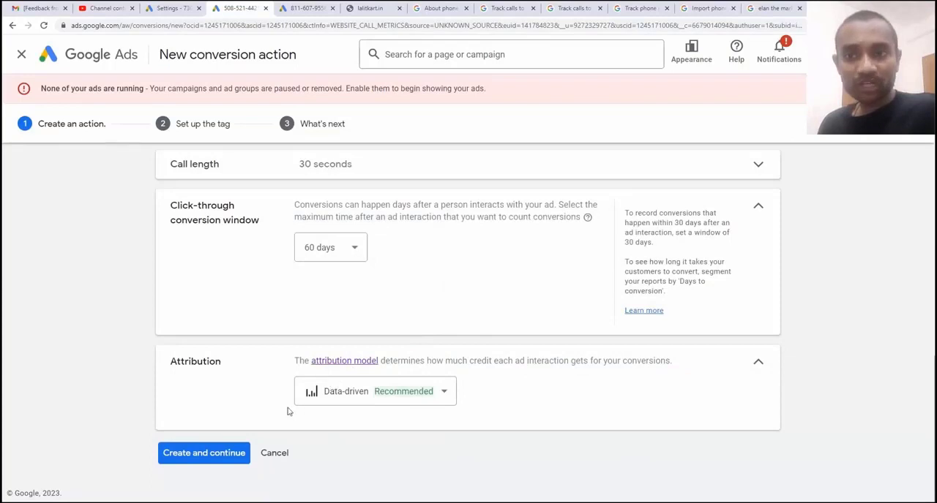
left_click(221, 455)
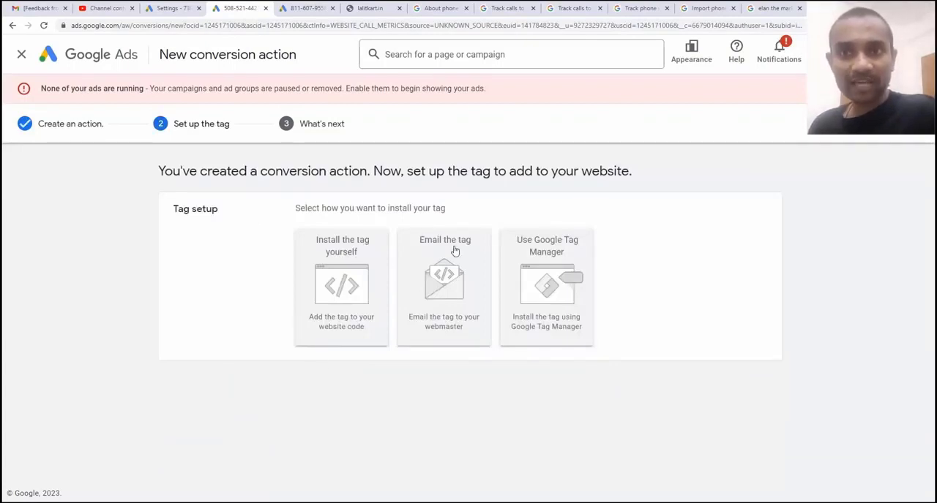
Choose Google Tag Manager for the tag setup and start a Google Ads Conversion Tracking tag in Tag Manager's lalitkart.in container
left_click(526, 256)
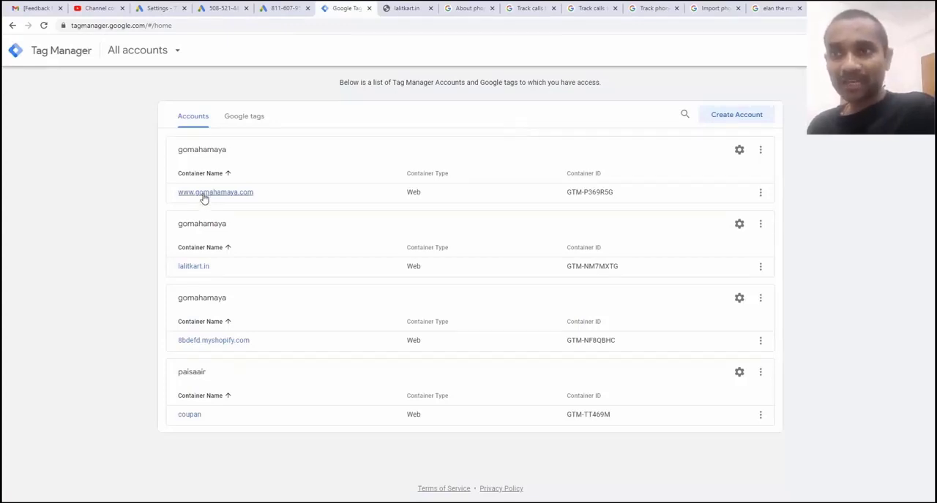
left_click(192, 267)
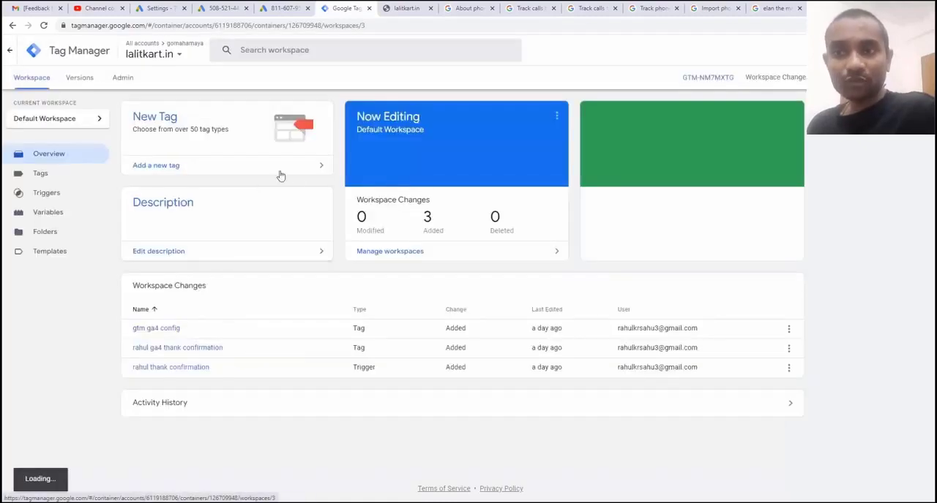
left_click(172, 176)
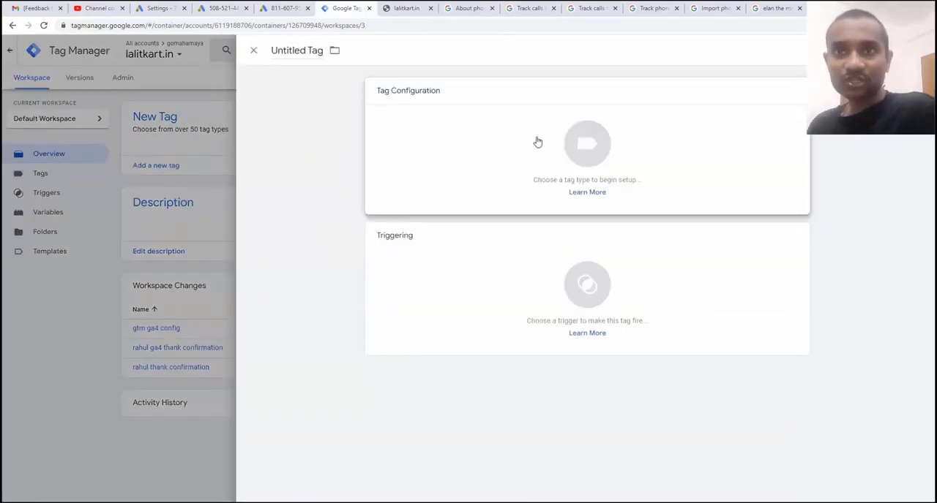
left_click(537, 142)
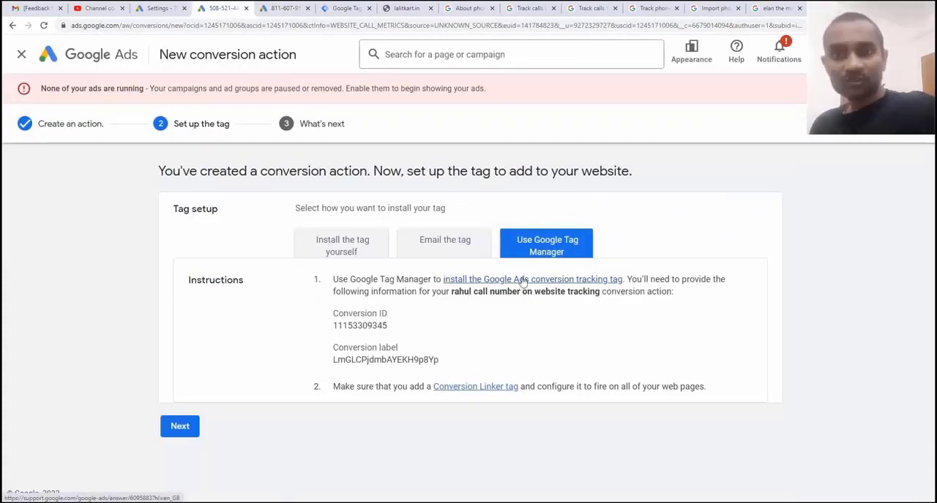
left_click(346, 8)
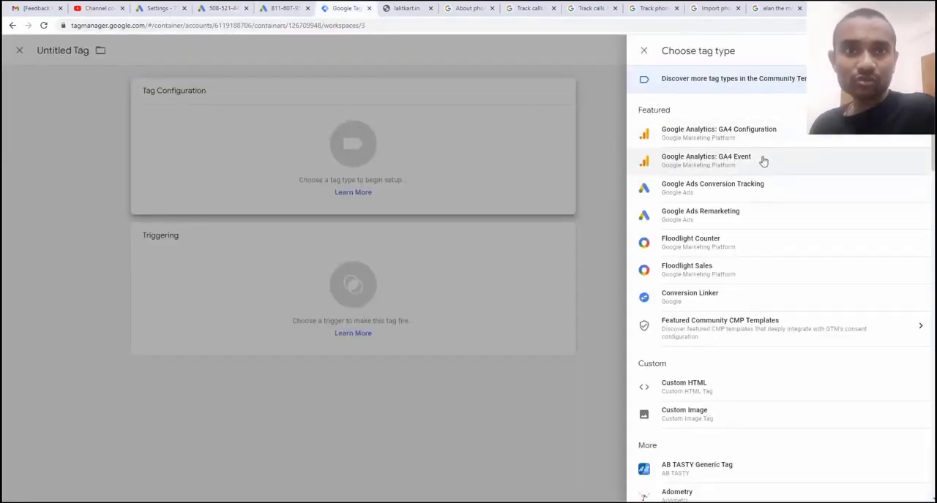
scroll(754, 155, "down", 1)
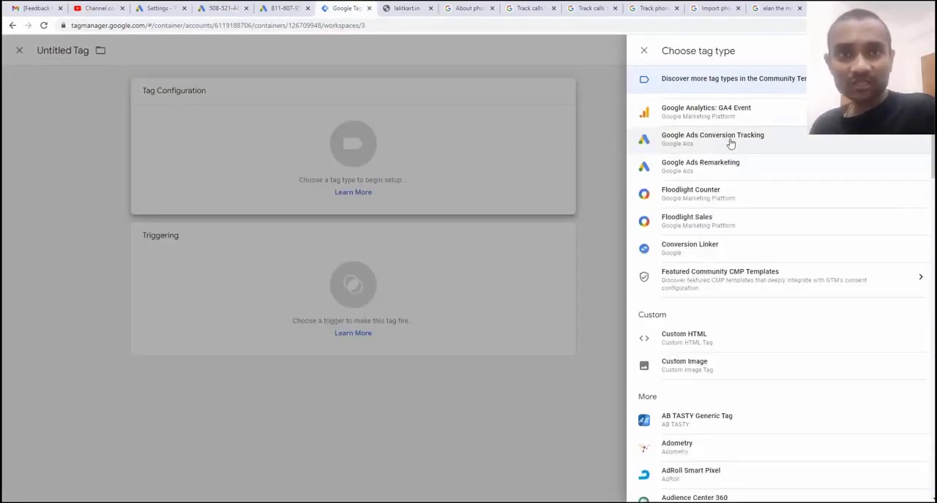
left_click(729, 143)
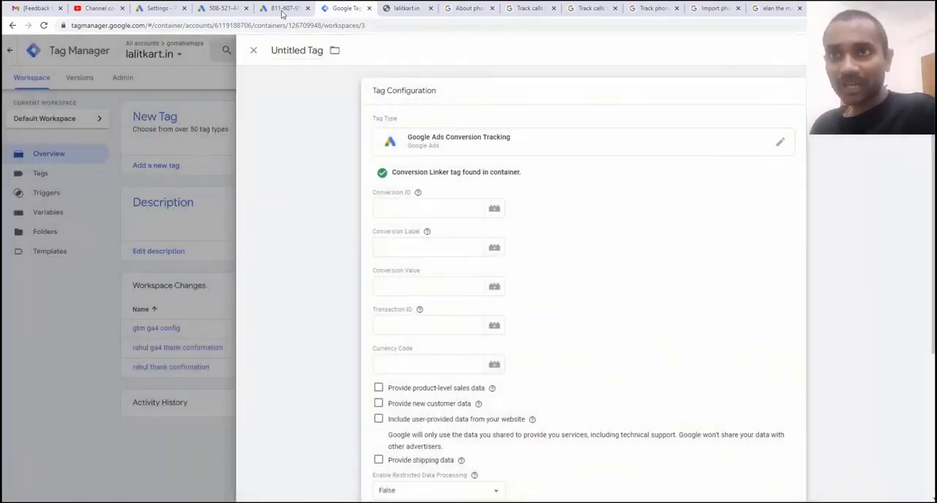
Copy the conversion ID from the Google Ads tag setup instructions into the Tag Manager tag's Conversion ID
left_click(282, 14)
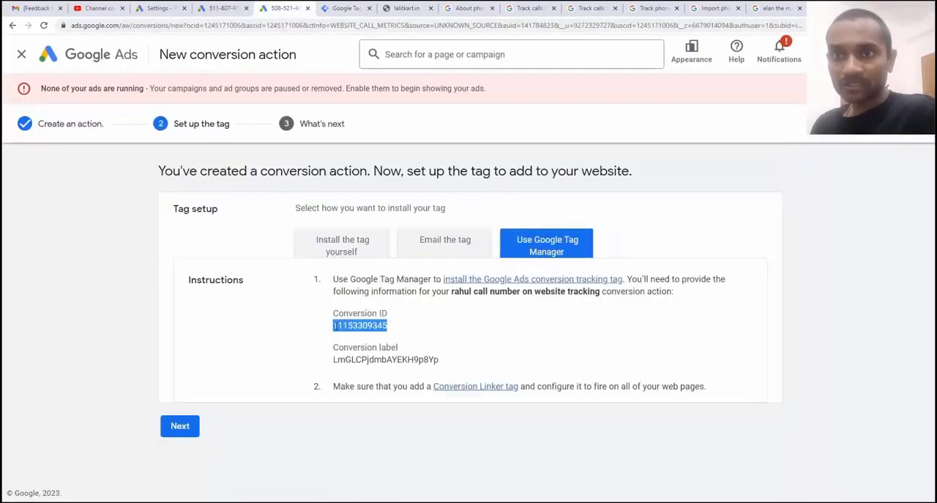
right_click(336, 327)
left_click(354, 336)
left_click(345, 9)
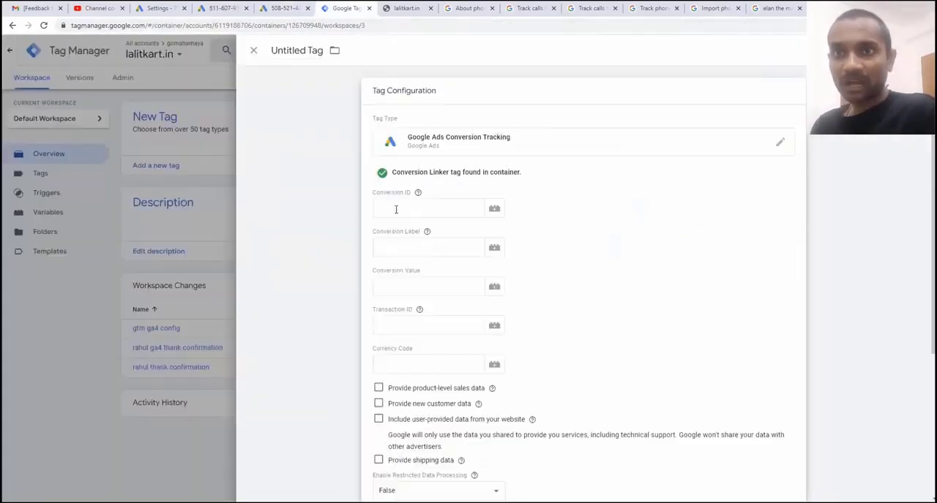
right_click(397, 212)
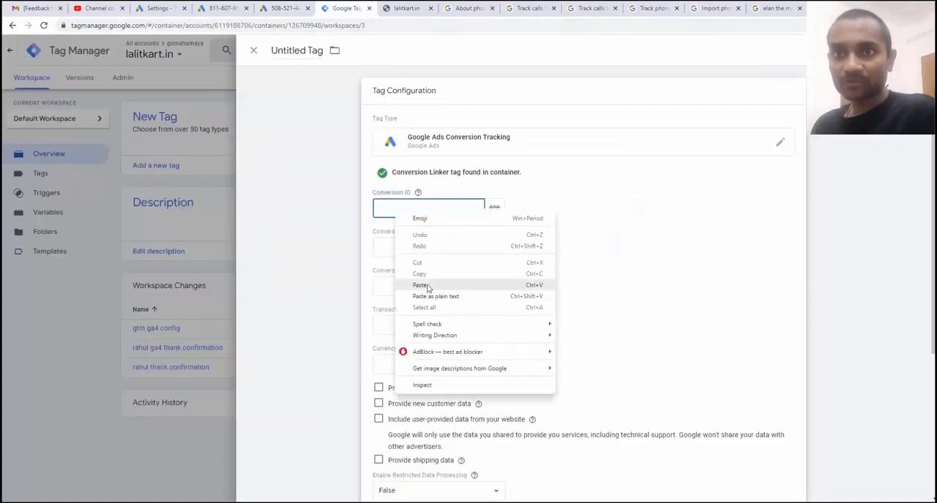
left_click(427, 286)
Copy the conversion label from the Google Ads instructions into the Tag Manager tag's Conversion Label
key("ctrl+shift+Tab")
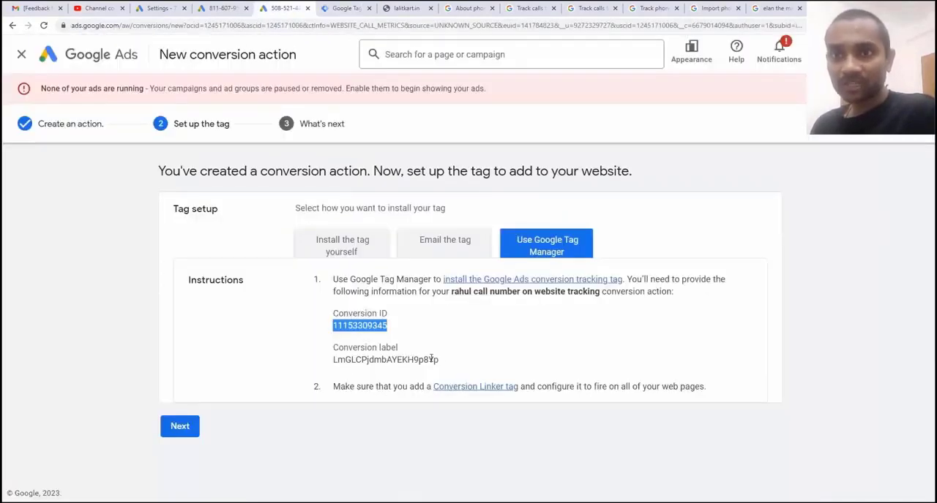
left_click_drag(440, 360, 331, 360)
key("ctrl+c")
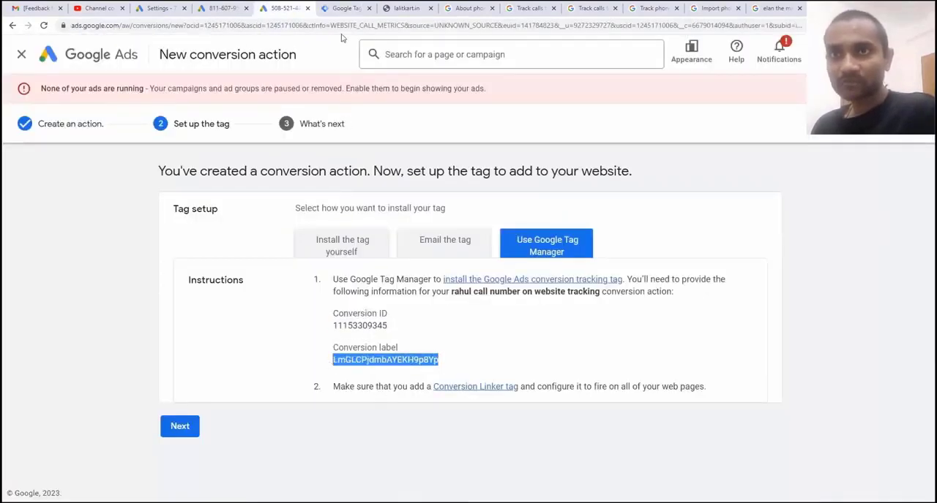
left_click(344, 9)
right_click(410, 253)
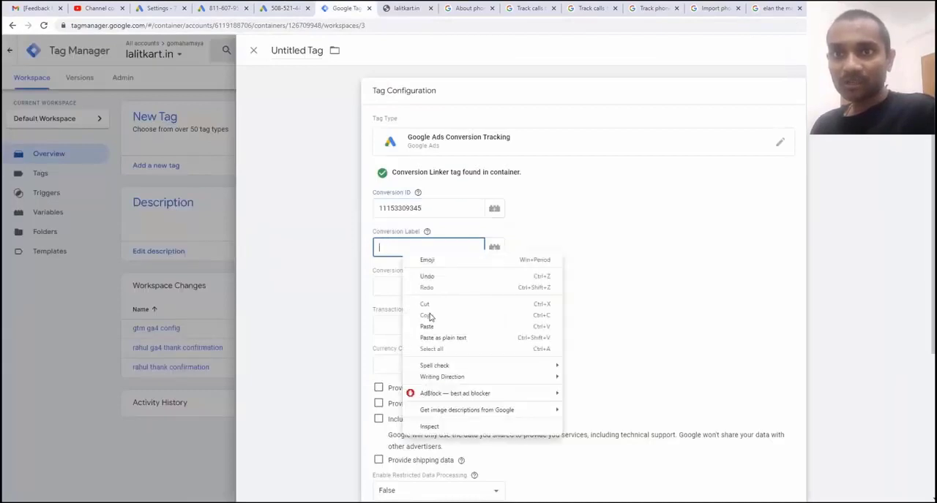
left_click(427, 326)
Create the missing Conversion Linker tag in Tag Manager with linking enabled on all page URLs and the All Pages trigger
key("ctrl+shift+Tab")
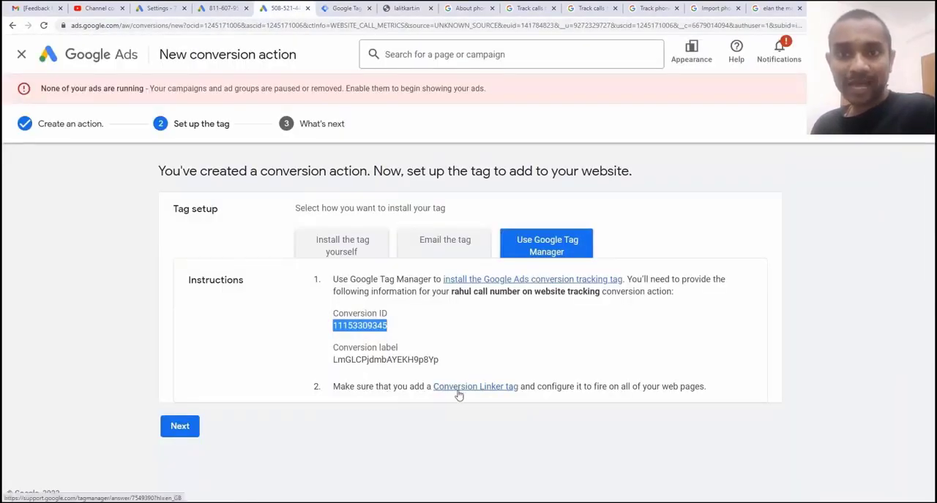
left_click(349, 9)
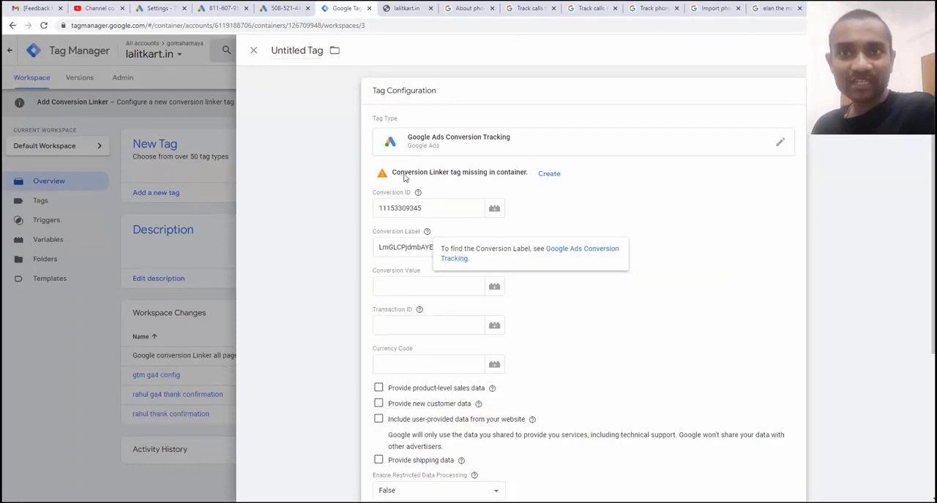
left_click(549, 175)
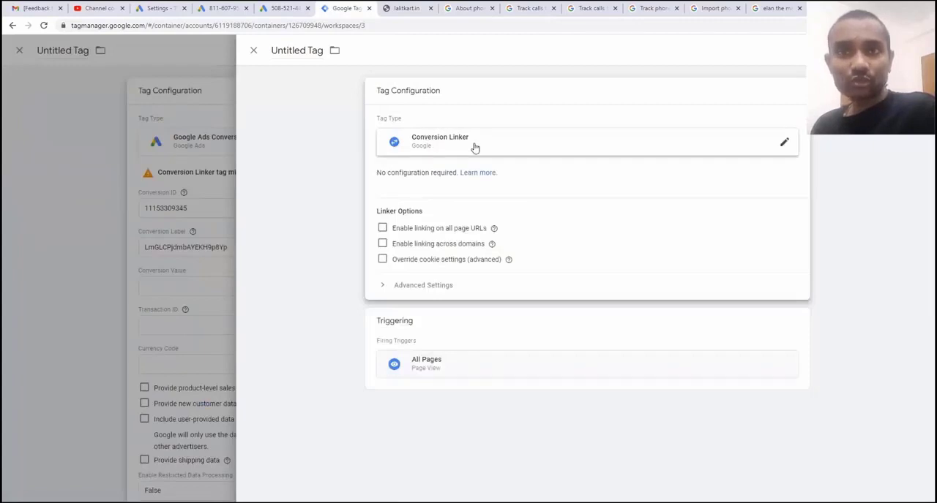
left_click(475, 146)
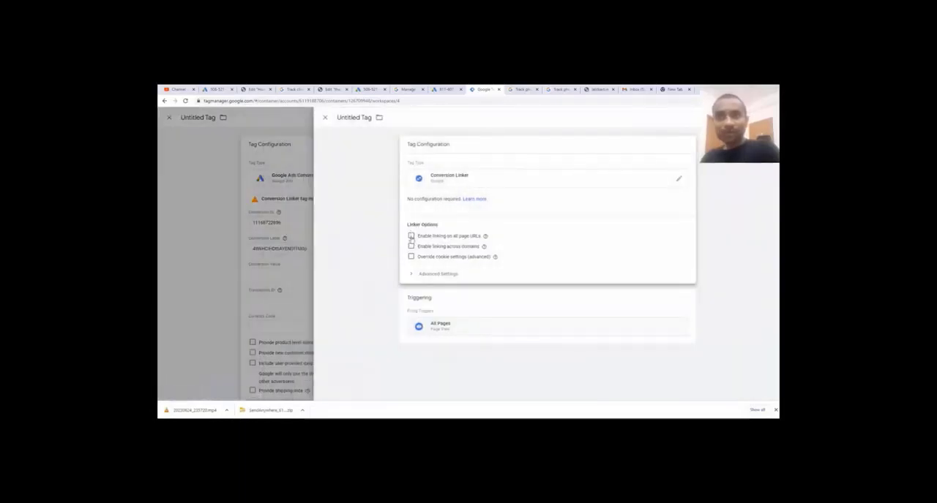
left_click(411, 236)
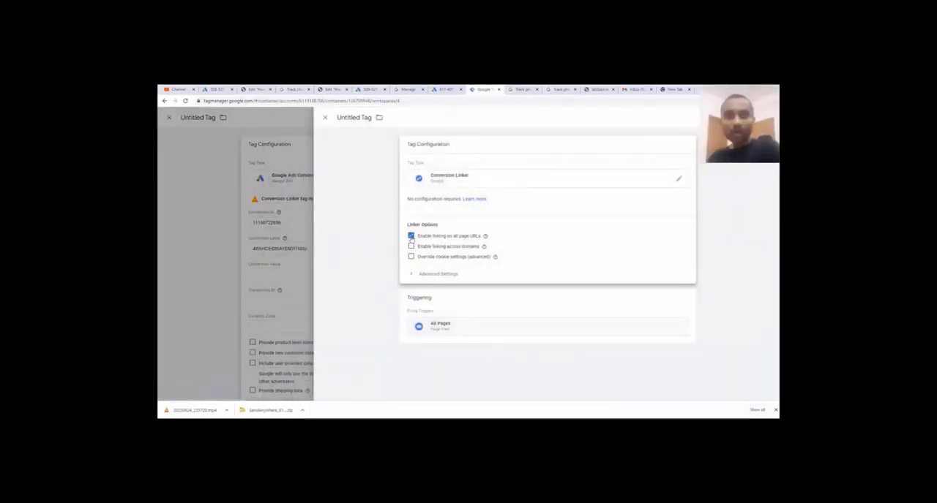
left_click(512, 315)
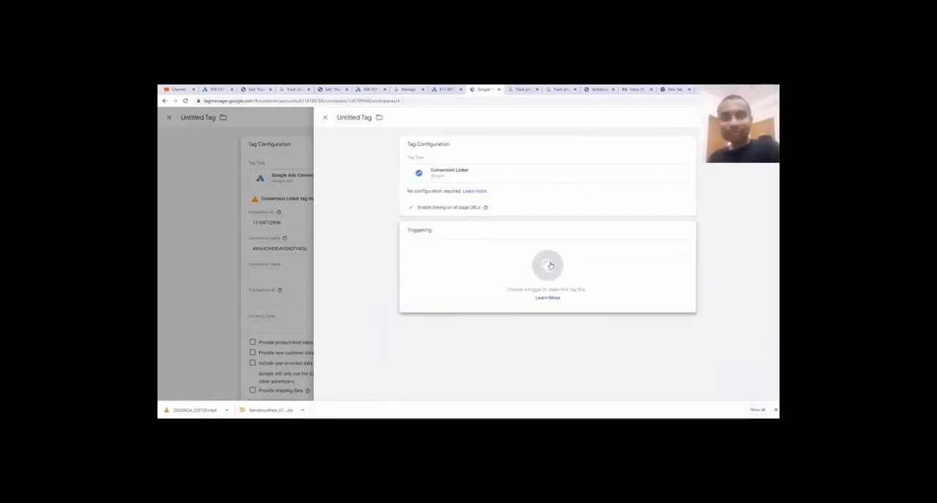
left_click(550, 265)
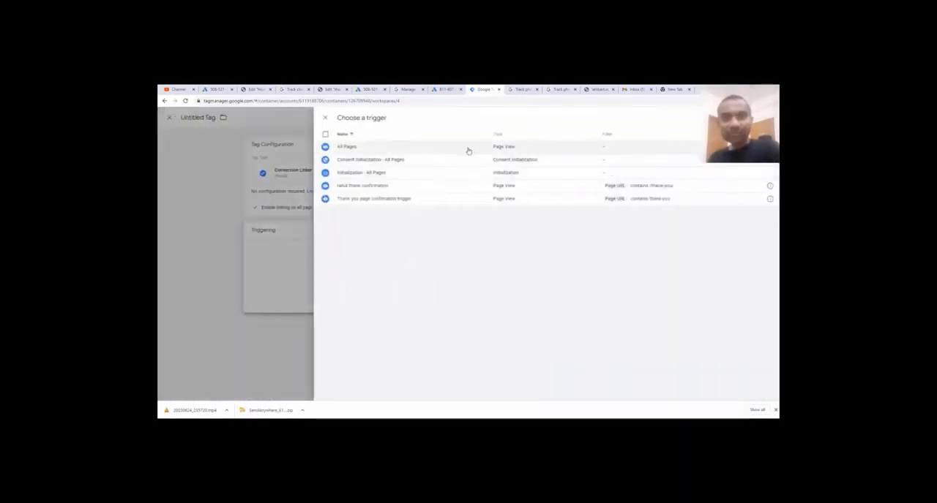
left_click(460, 148)
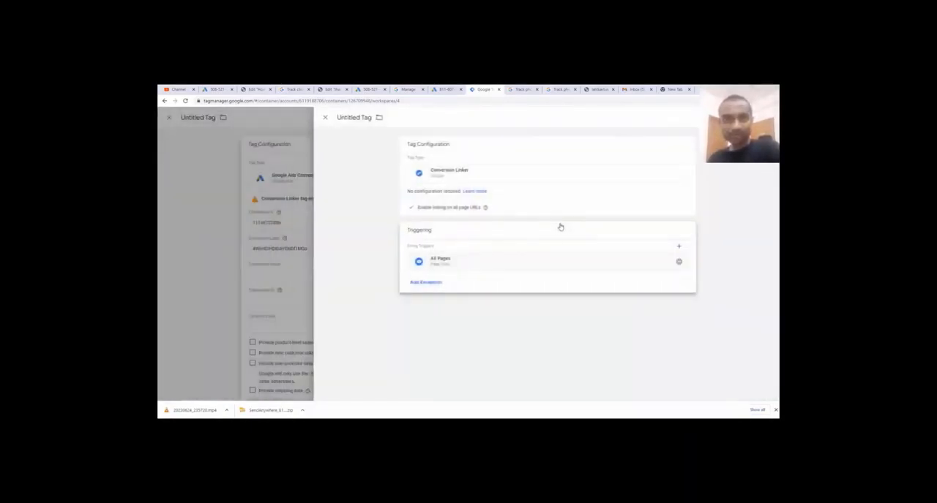
Name the Conversion Linker tag with the owner's first name followed by "google conversion linker" and save it
left_click(353, 118)
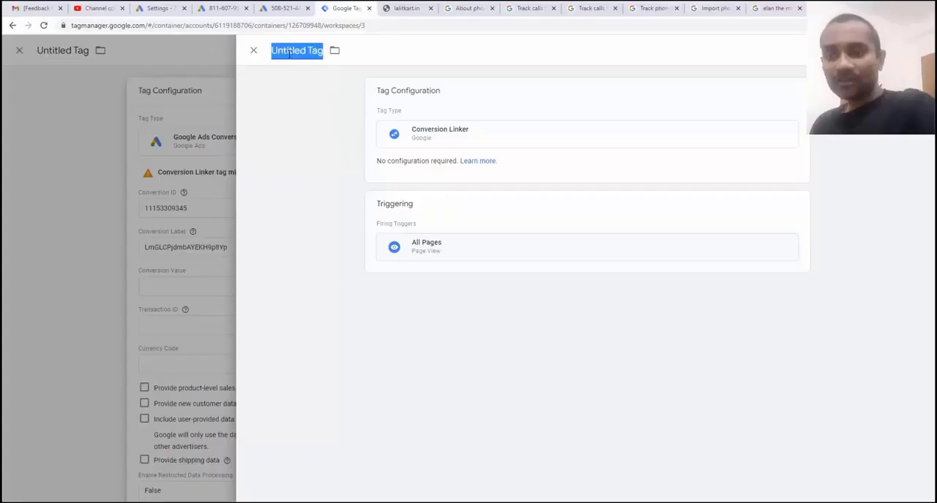
type("rahul goo")
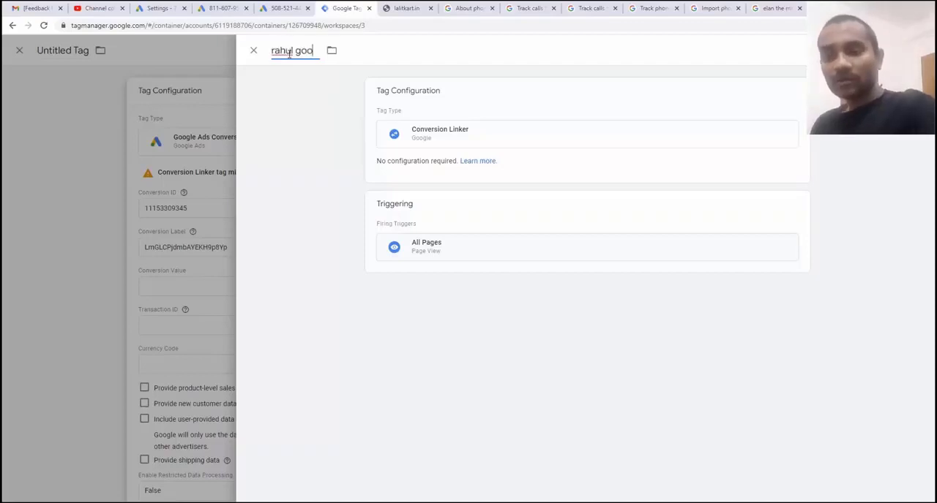
type("gle convers")
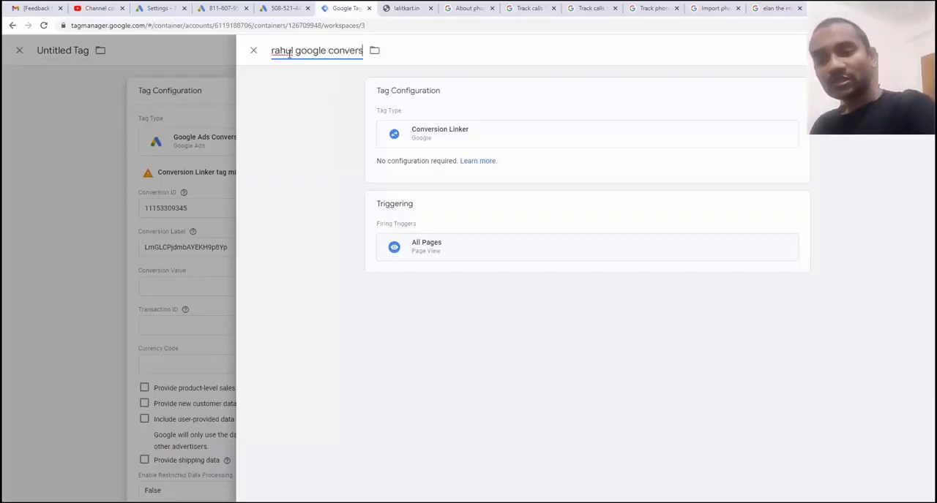
type("ion linker")
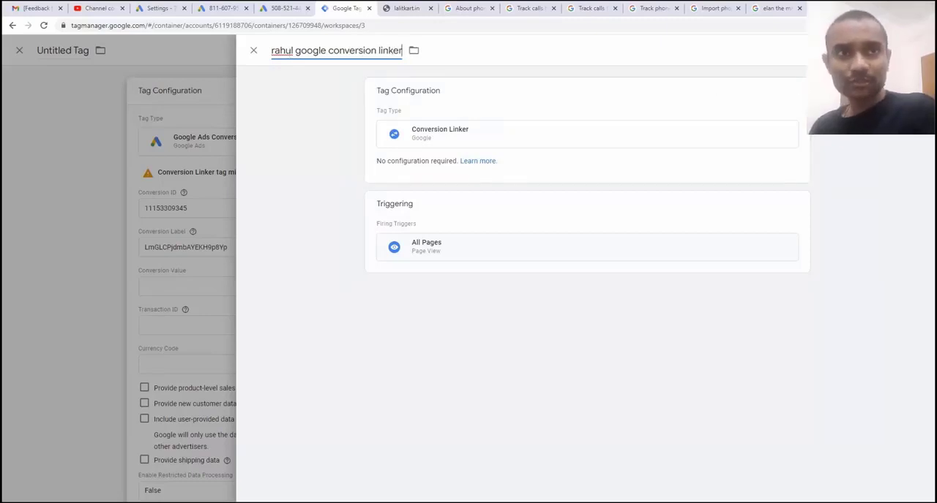
left_click(887, 51)
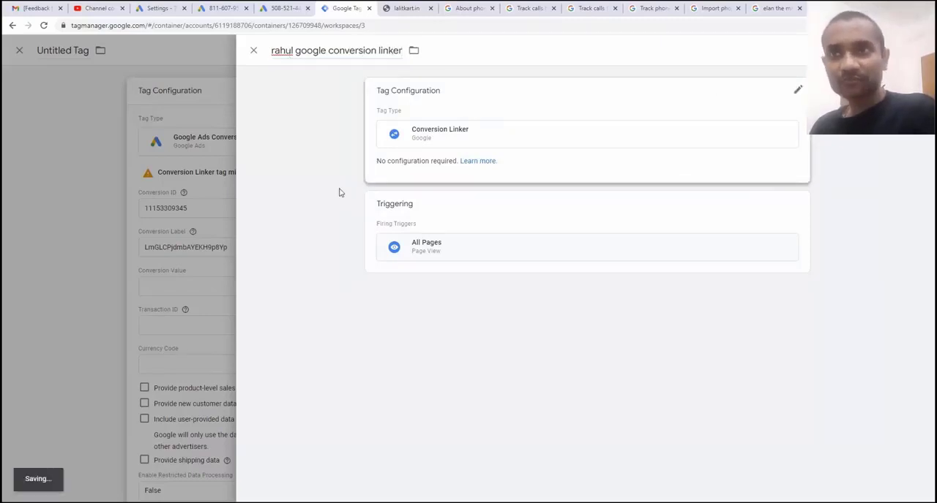
Assign the All Pages trigger to the untitled Google Ads conversion tracking tag
scroll(491, 274, "down", 1)
scroll(491, 274, "down", 3)
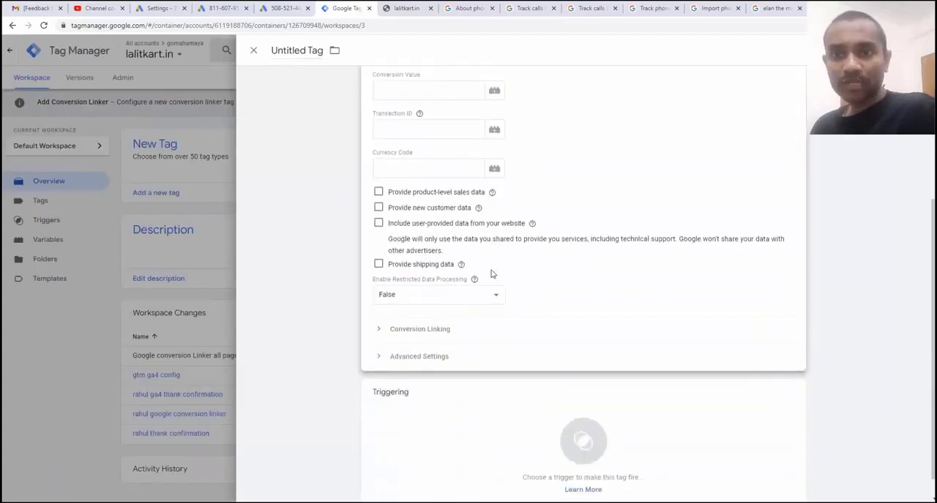
left_click(475, 441)
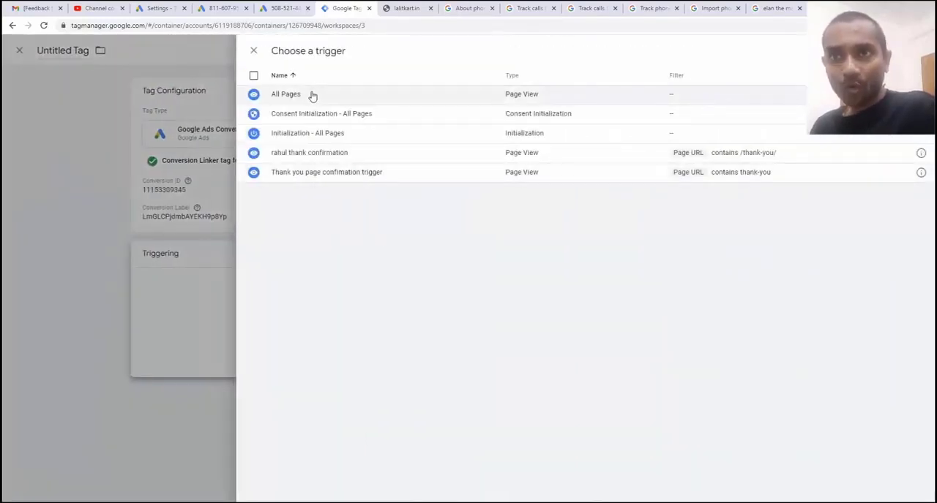
left_click(312, 94)
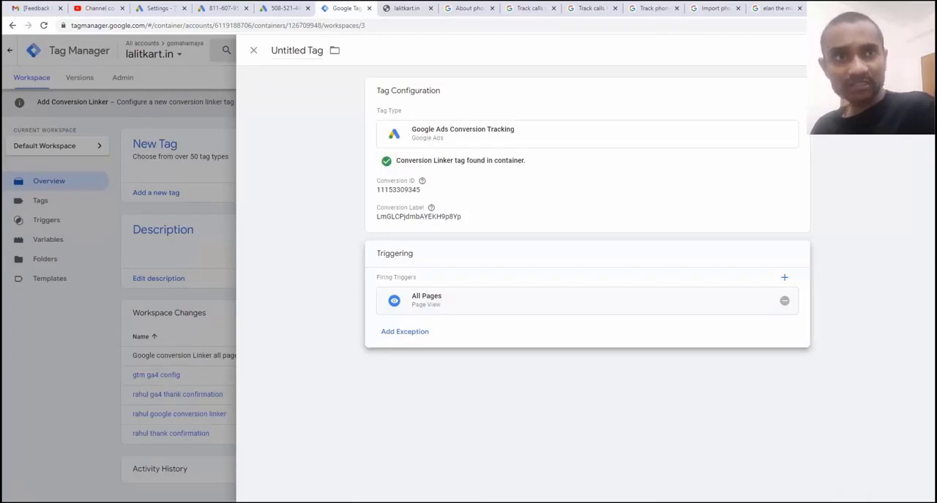
Save the tag under the name "Google Ads Conversion Tracking phone number"
left_click(892, 50)
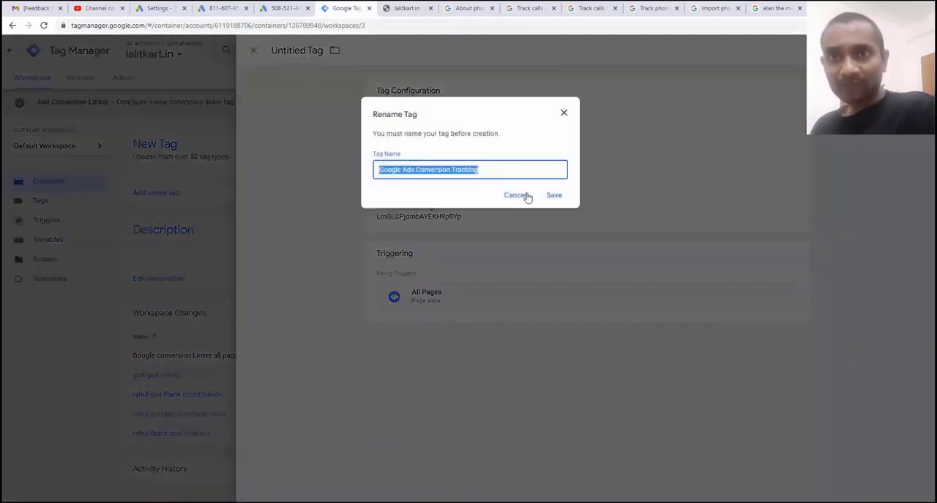
left_click(488, 172)
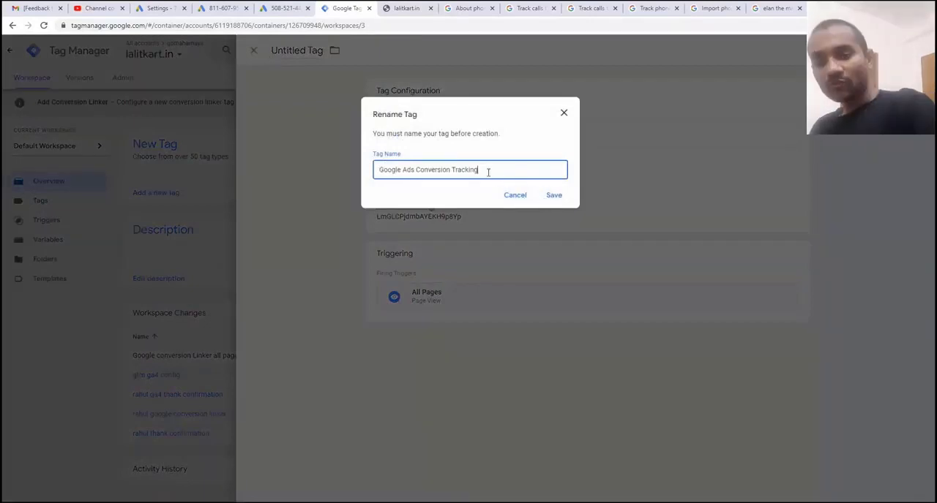
type("phone number")
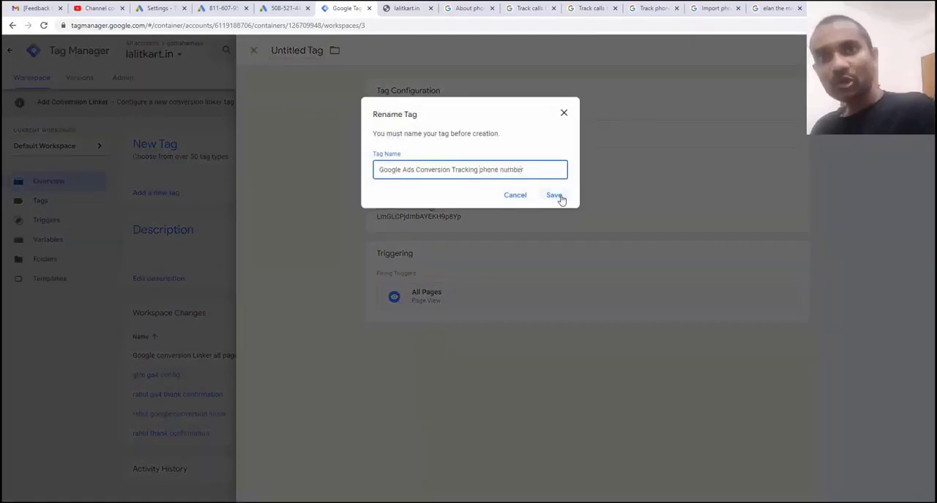
left_click(553, 195)
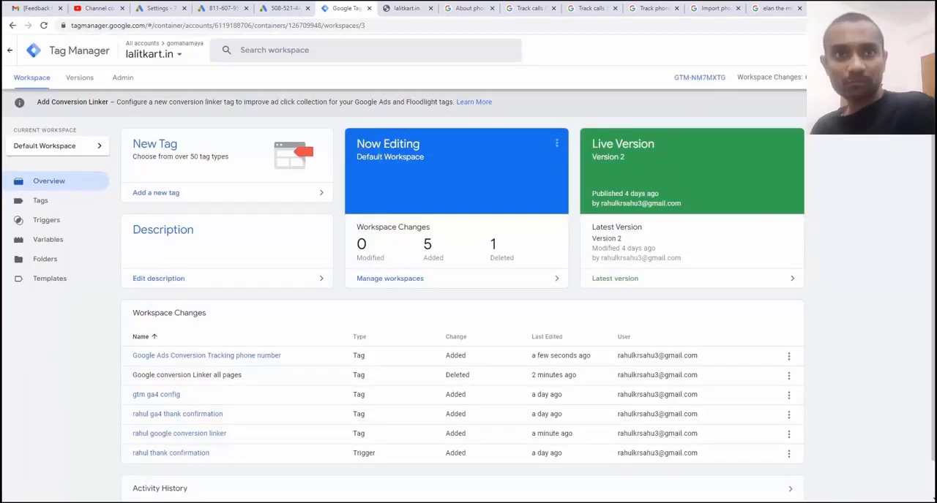
Start submitting the workspace changes, with "google ads call tracking updated" as both the version name and description
left_click(904, 78)
left_click(442, 161)
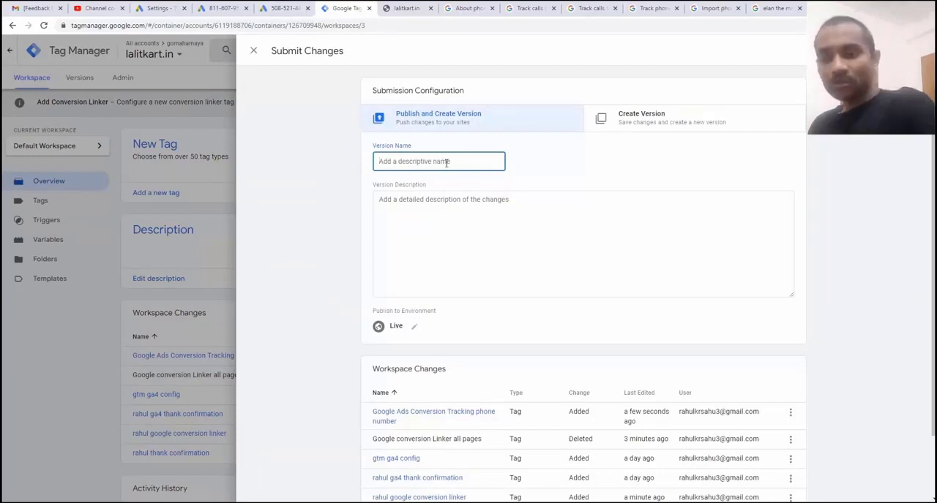
type("google ads call trac")
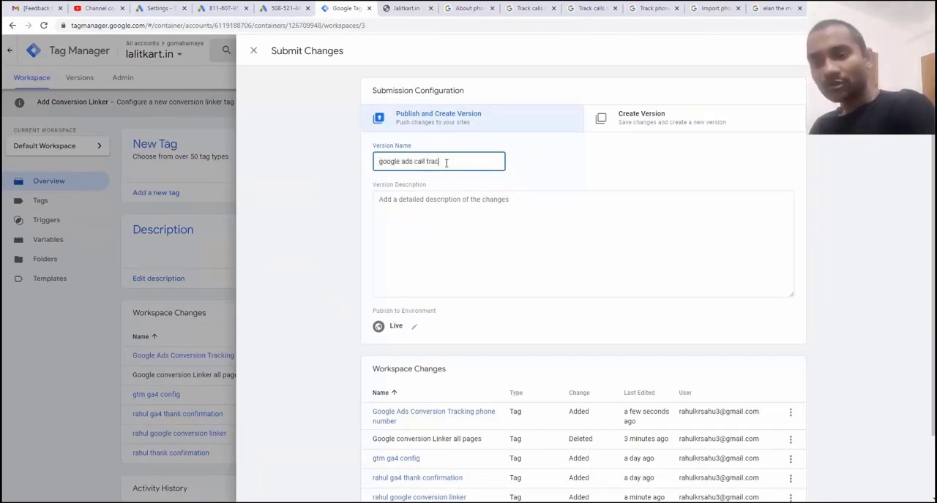
type("king updated")
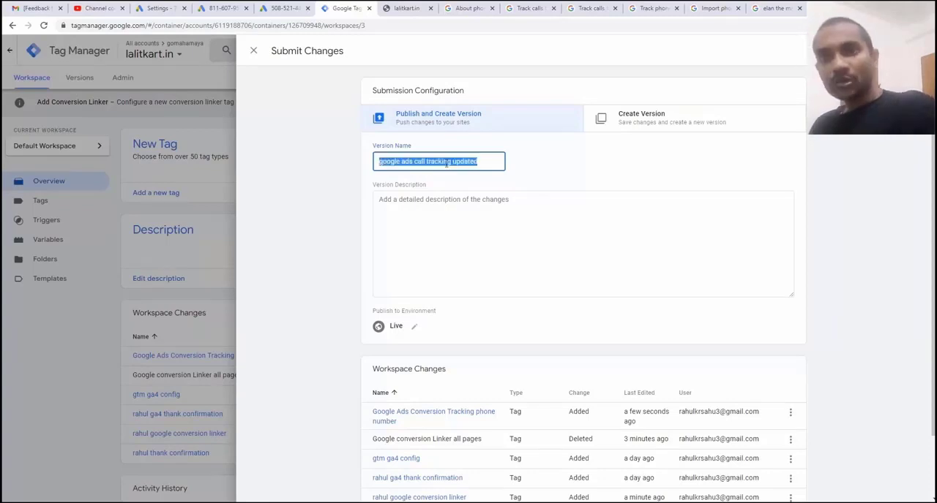
left_click(439, 228)
type("google ads call tracking updated")
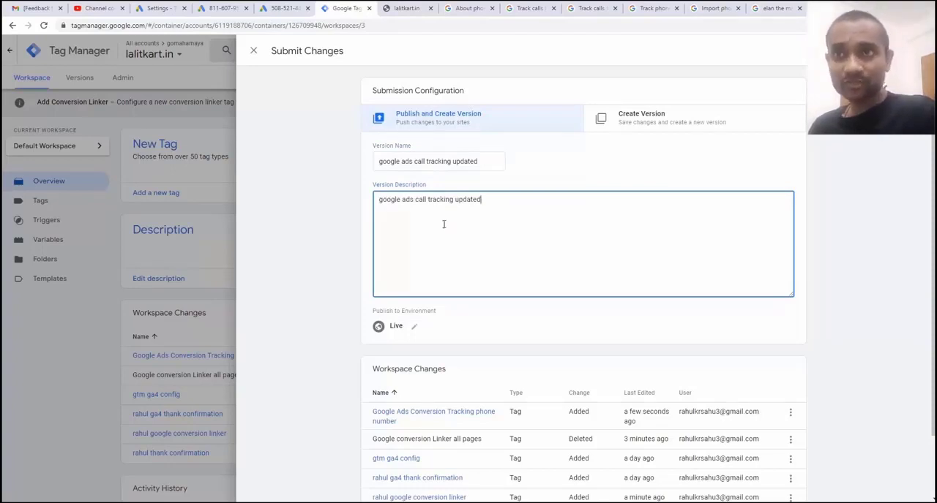
Publish the new container version to Live, and continue past the tag setup instructions in Google Ads
left_click(285, 8)
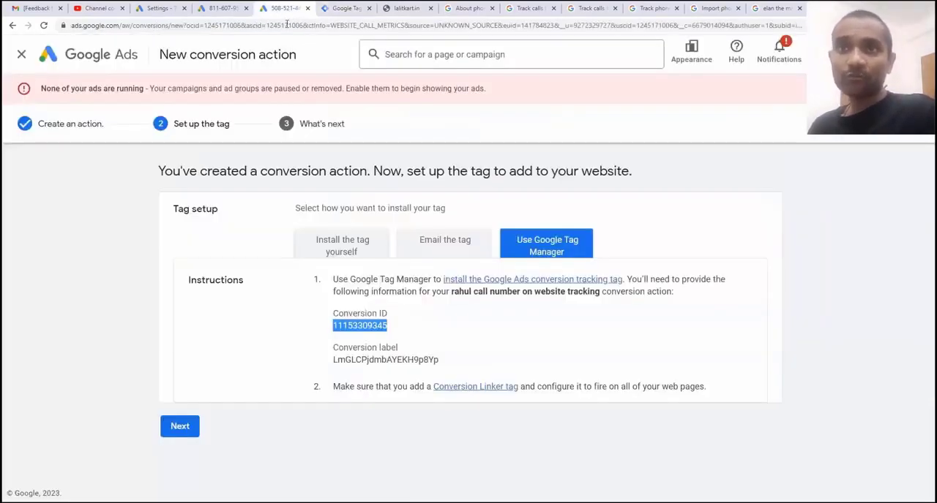
left_click(341, 7)
left_click_drag(492, 205, 378, 200)
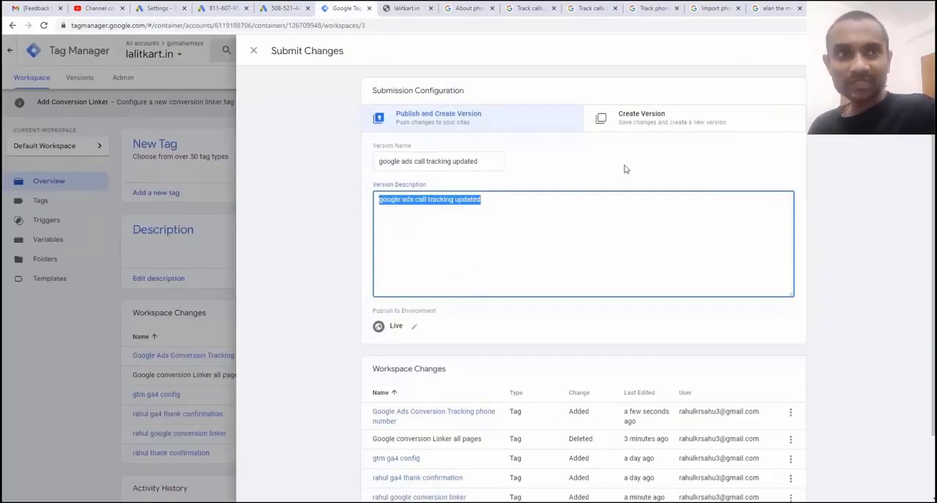
left_click(900, 51)
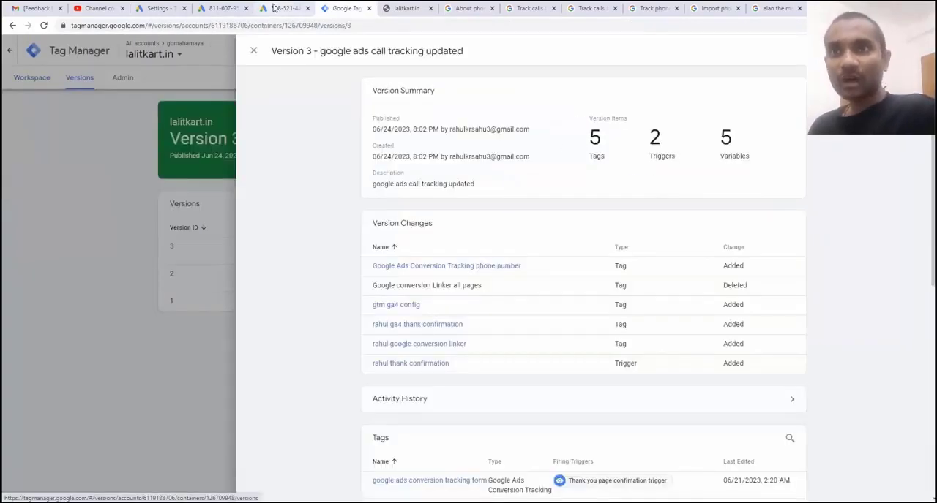
left_click(274, 7)
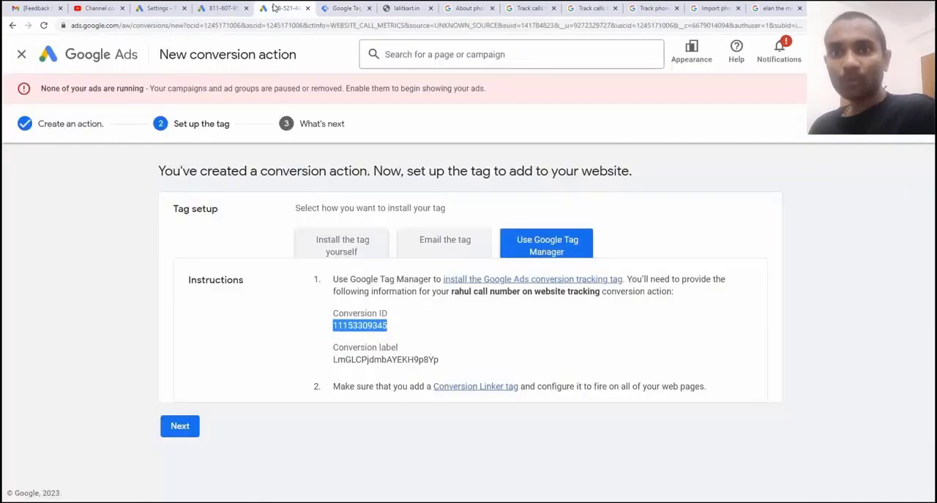
left_click(180, 426)
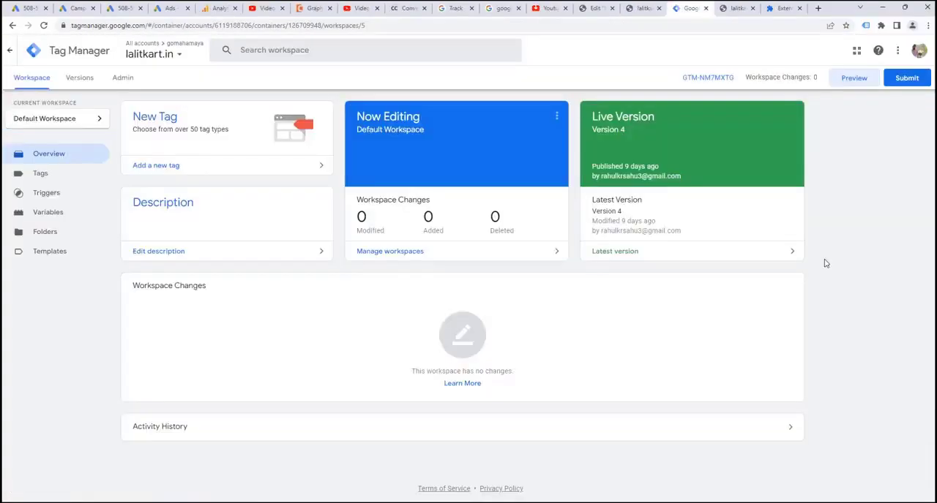
left_click(851, 79)
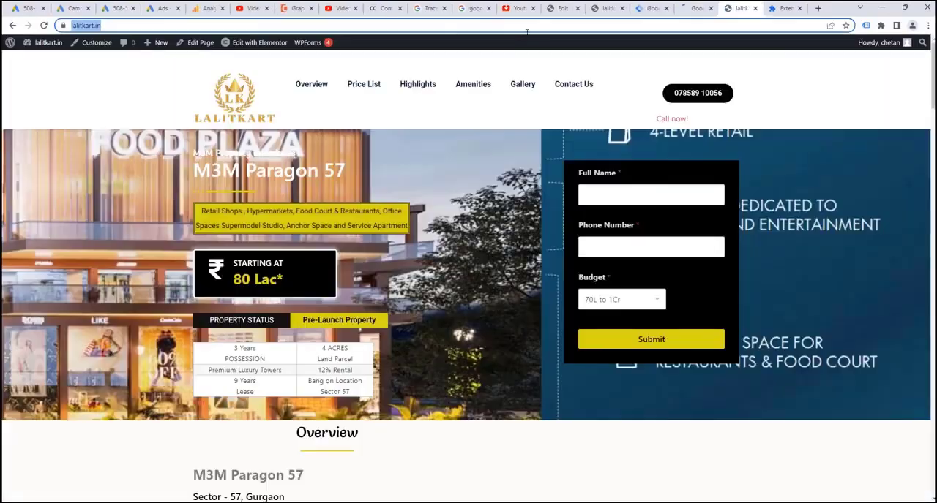
right_click(92, 28)
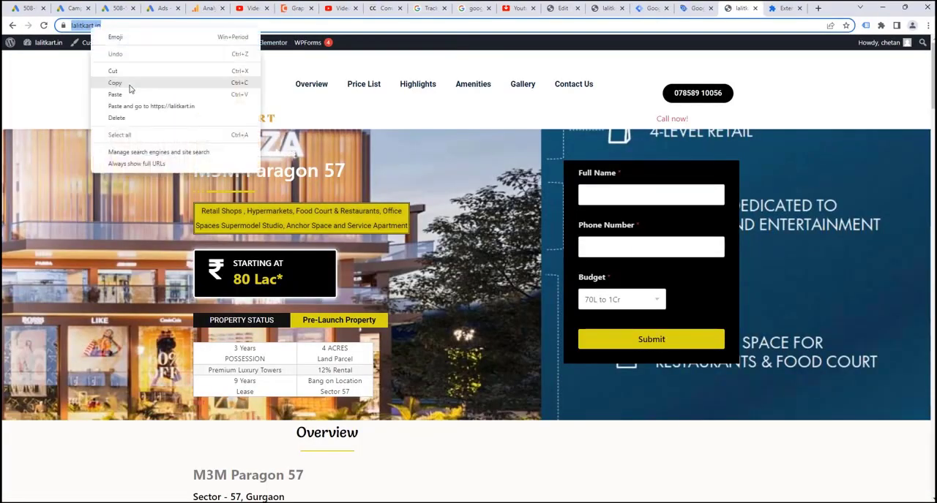
left_click(114, 77)
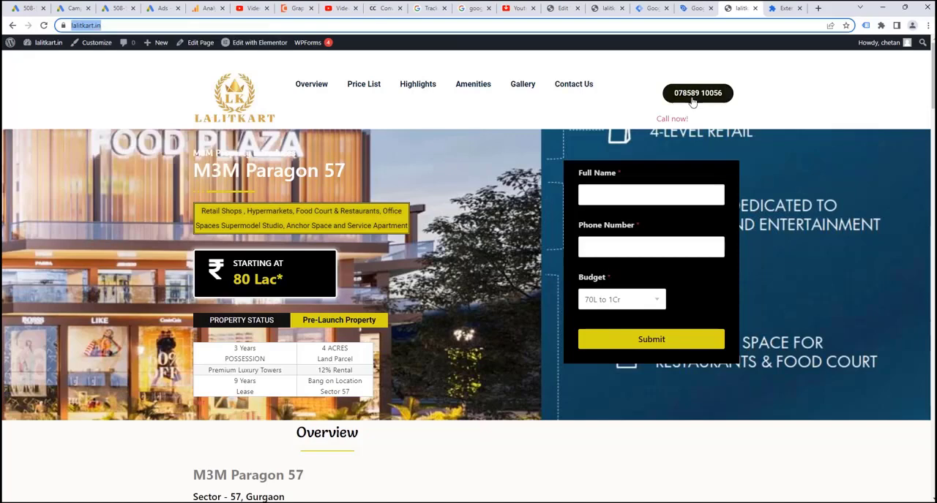
left_click(695, 8)
left_click_drag(400, 272, 333, 273)
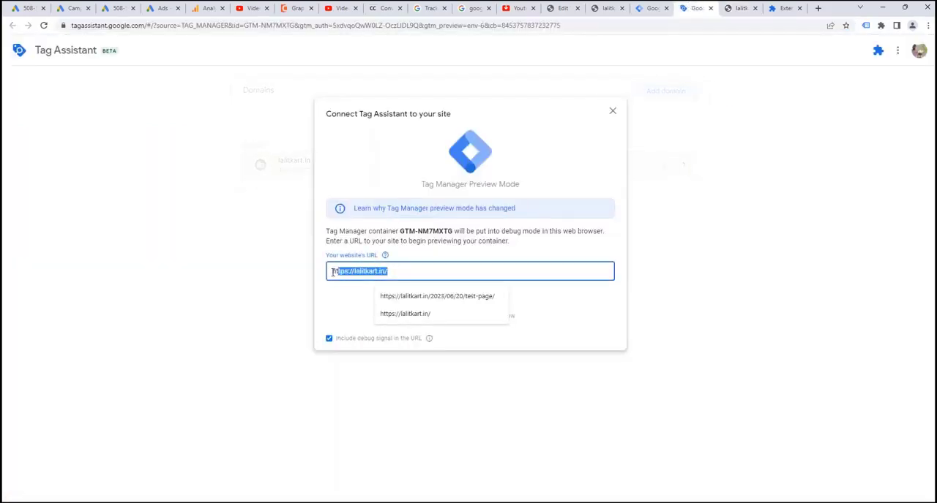
right_click(335, 273)
left_click(360, 322)
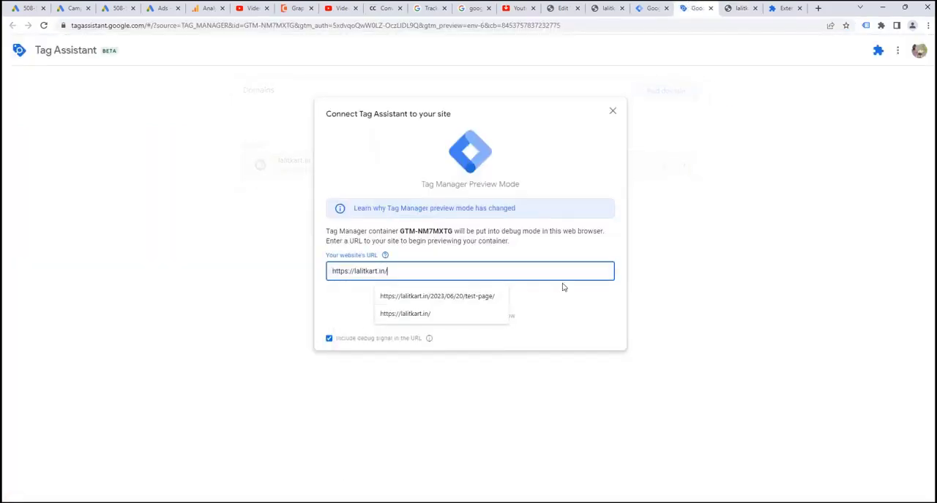
left_click(560, 303)
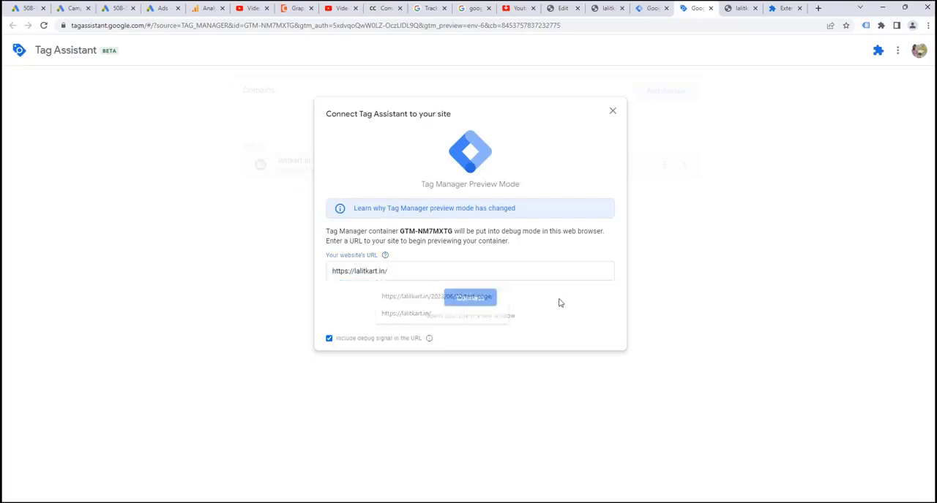
left_click(482, 306)
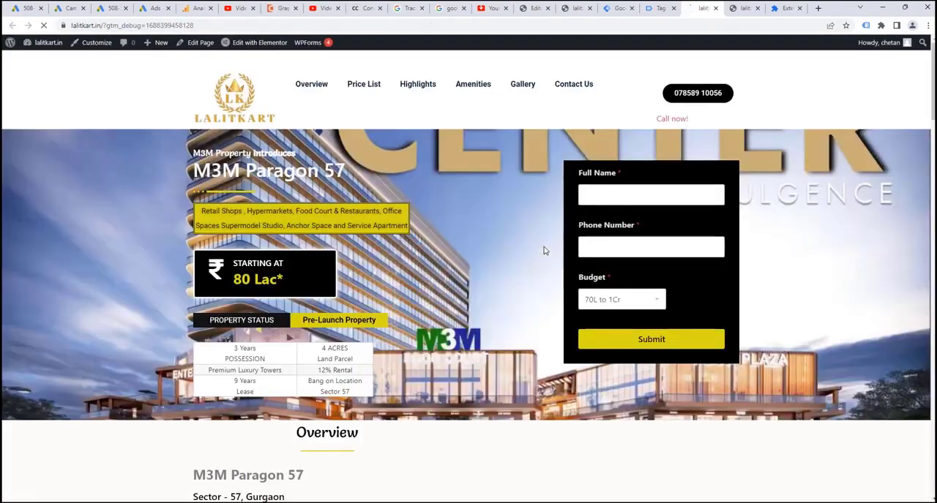
Test the phone number button on the previewed website, and open the debug summary of tags in Tag Assistant
left_click(706, 97)
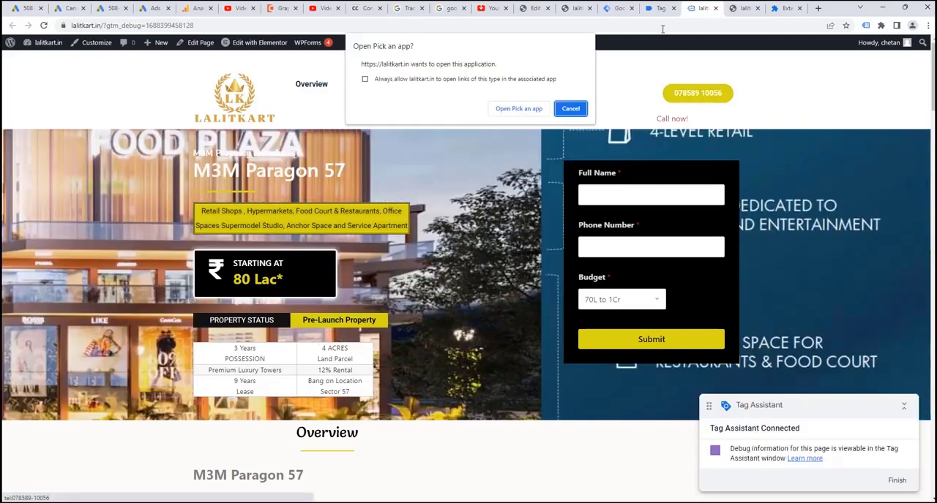
left_click(657, 9)
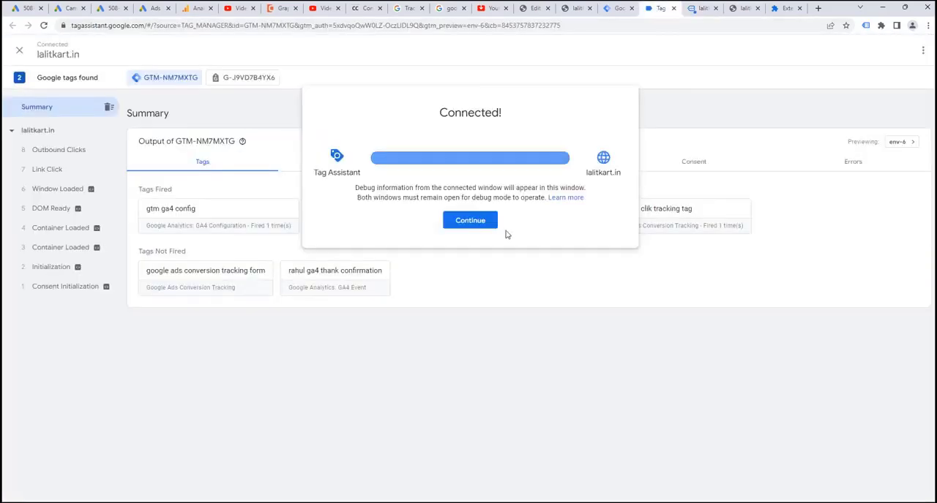
left_click(468, 223)
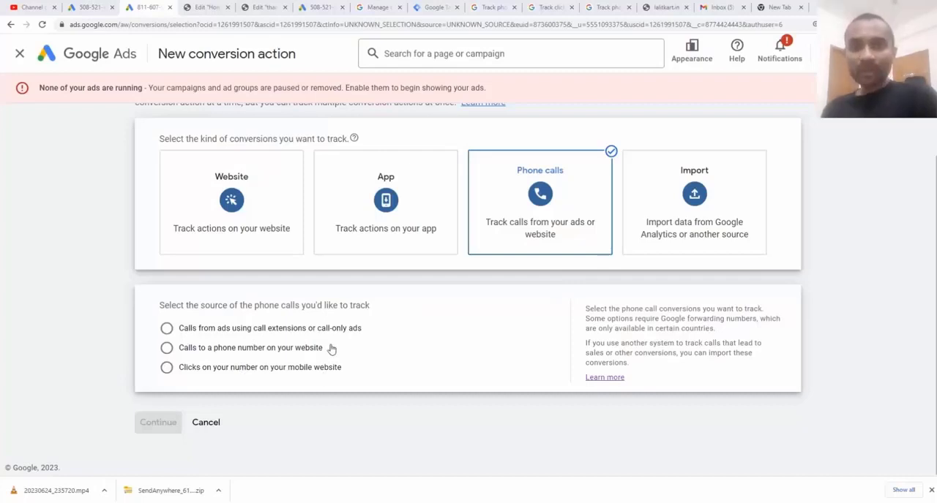
In the new Google Ads phone call conversion action, choose clicks on your number on your mobile website as the source
left_click(167, 349)
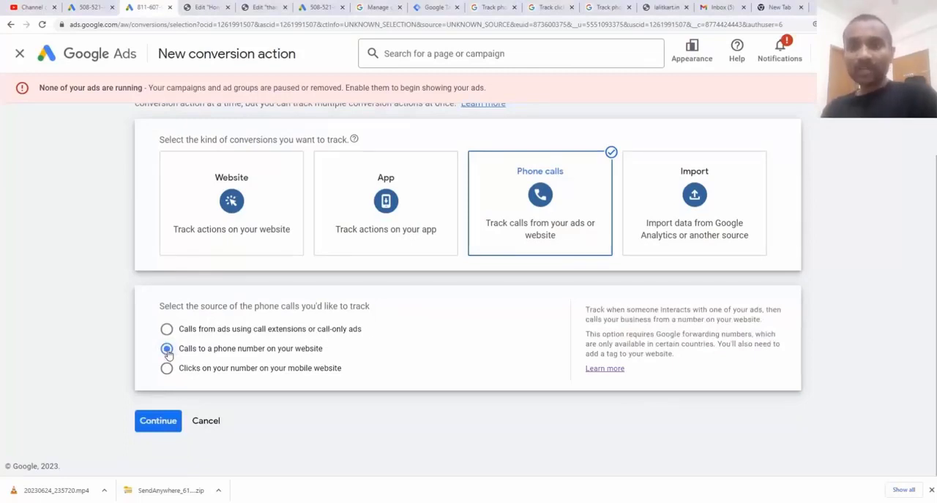
left_click(167, 370)
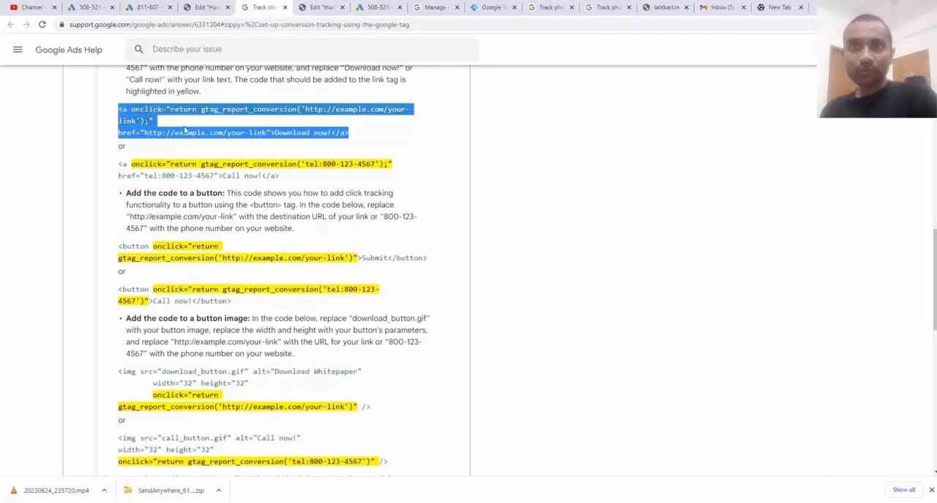
Examine the Google Ads Help onclick code examples for tracking conversions on text links and buttons
left_click(368, 135)
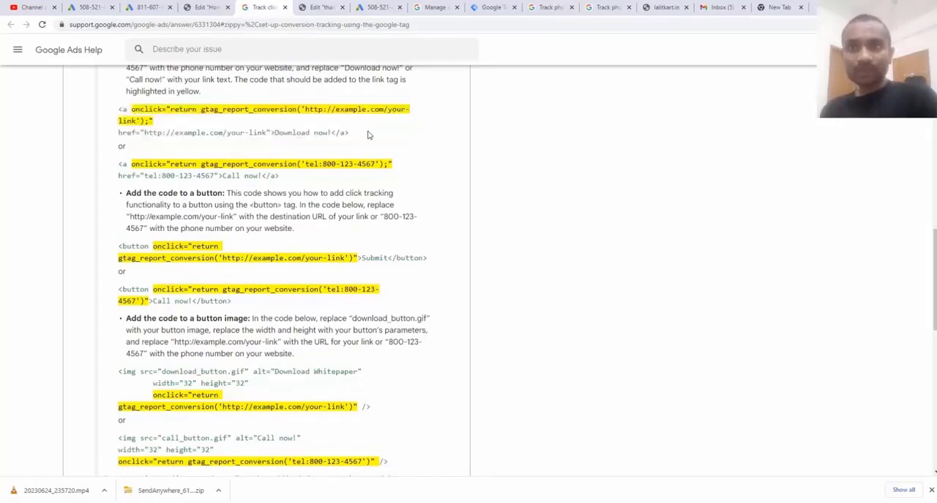
left_click_drag(368, 134, 192, 133)
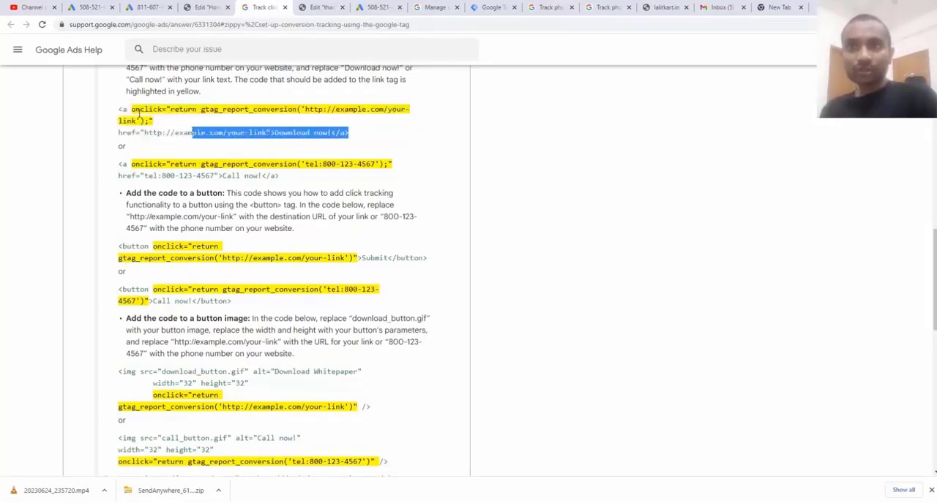
left_click_drag(131, 110, 295, 109)
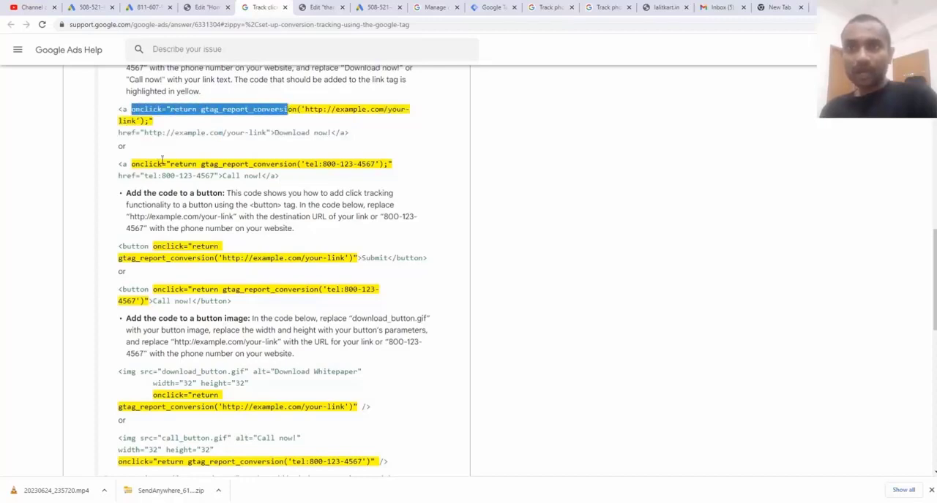
left_click_drag(280, 177, 120, 162)
left_click_drag(351, 136, 117, 110)
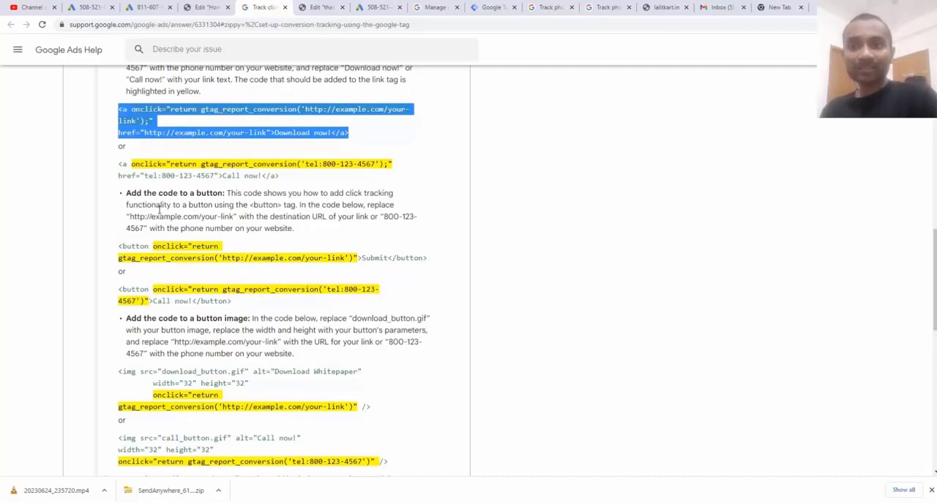
left_click_drag(119, 246, 179, 260)
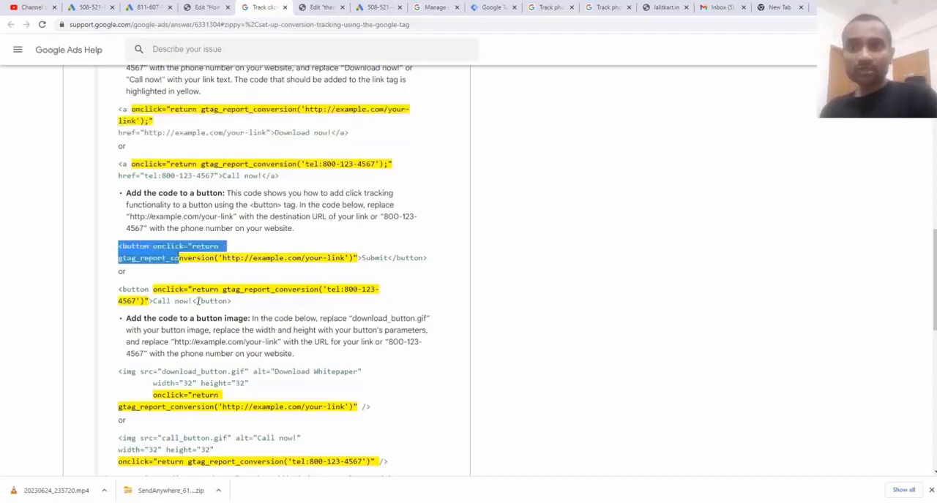
left_click_drag(231, 302, 118, 289)
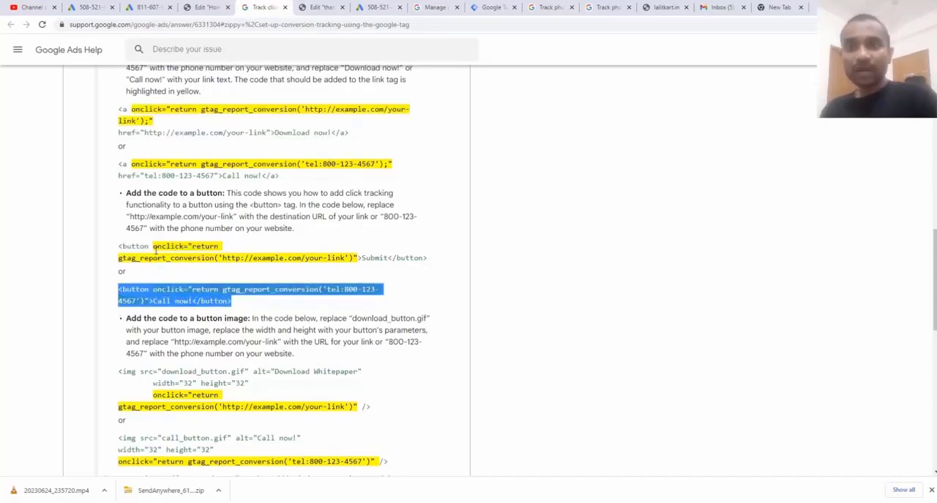
left_click_drag(153, 246, 212, 259)
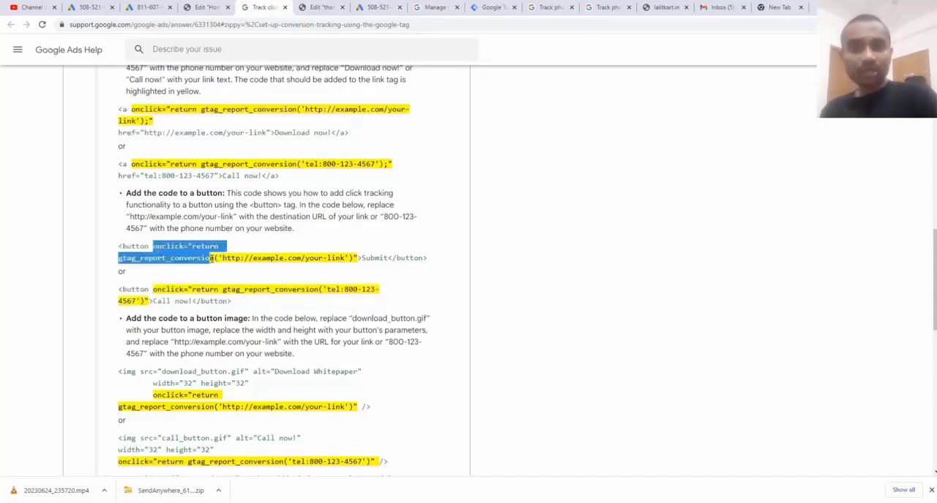
Review the Google Ads Help code examples for adding click tracking to a button image
scroll(209, 252, "down", 2)
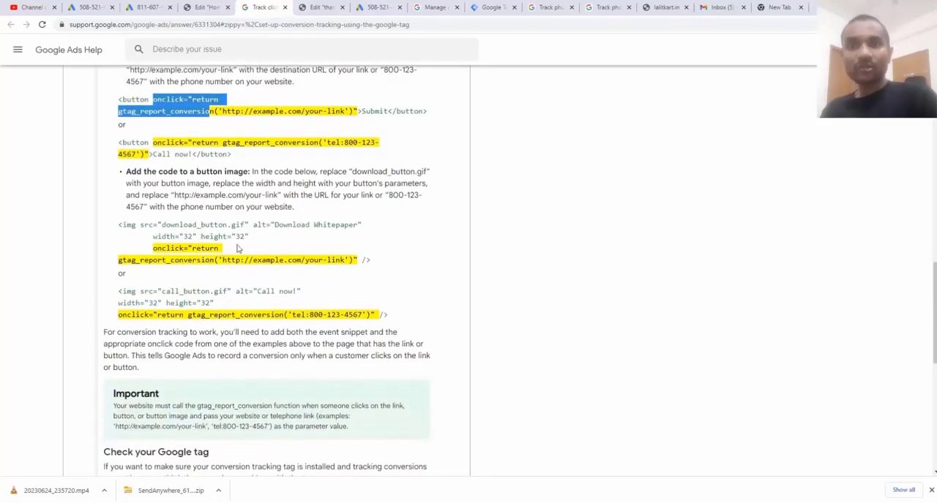
left_click_drag(119, 225, 288, 257)
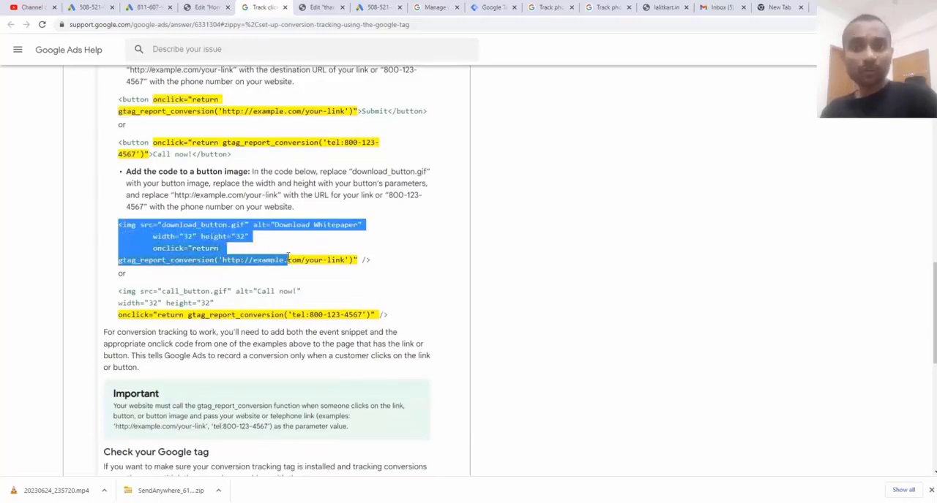
scroll(287, 257, "up", 2)
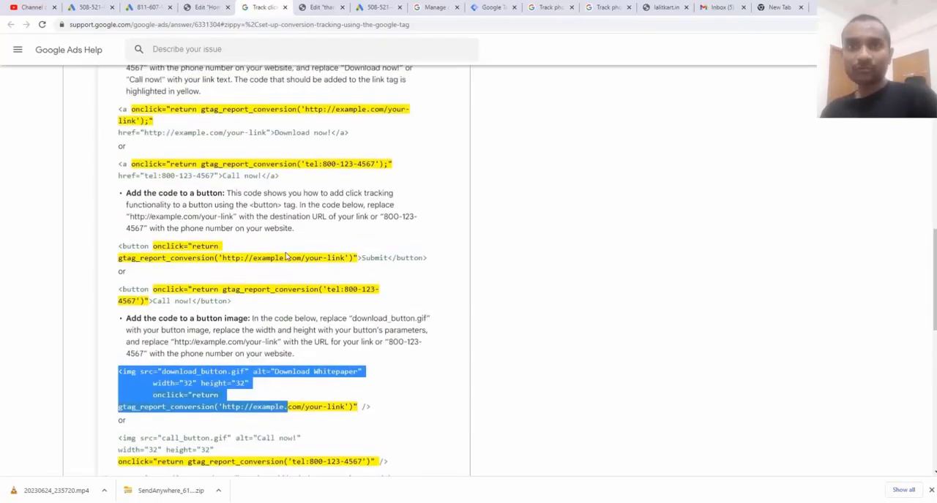
scroll(288, 257, "down", 2)
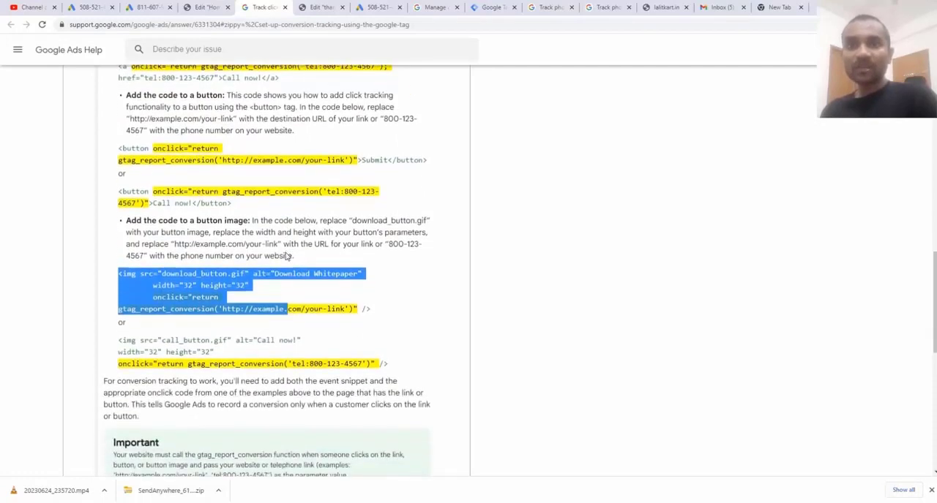
scroll(207, 199, "down", 1)
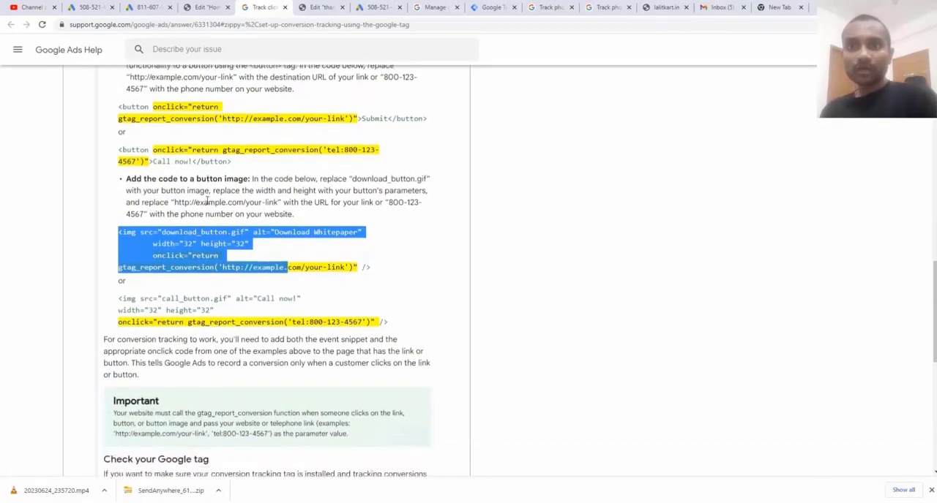
left_click(135, 143)
triple_click(135, 142)
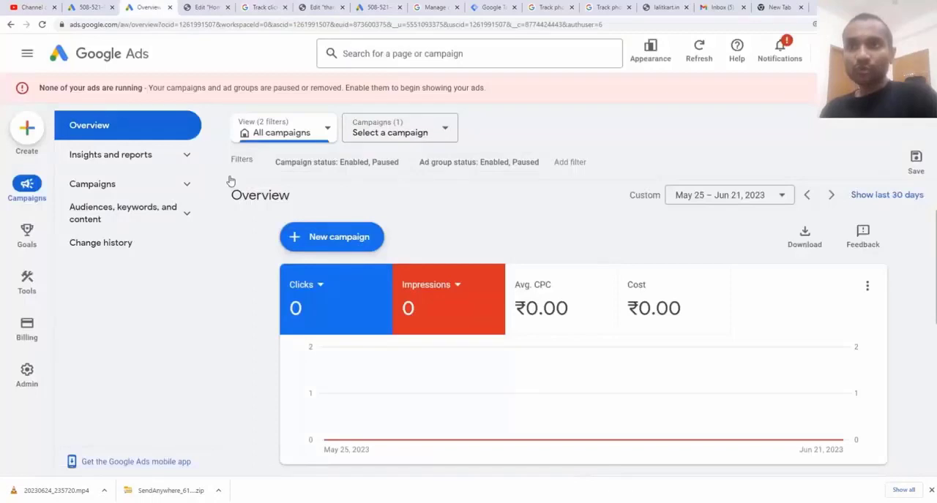
Start a new phone call conversion action in Google Ads for clicks on your number on your mobile website
mouse_move(33, 236)
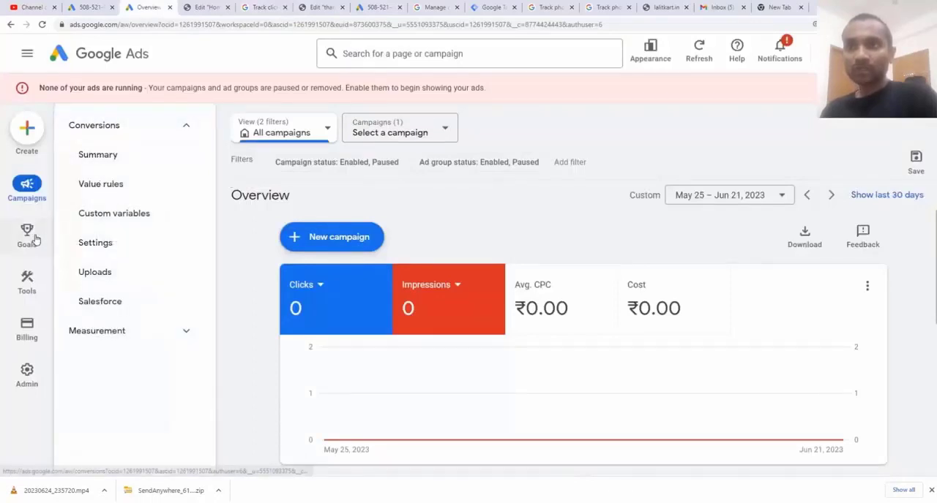
left_click(114, 156)
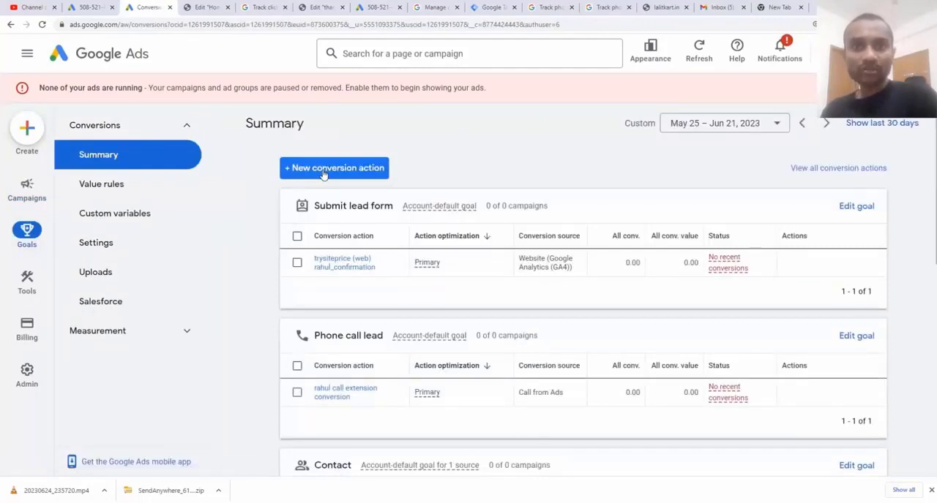
left_click(322, 169)
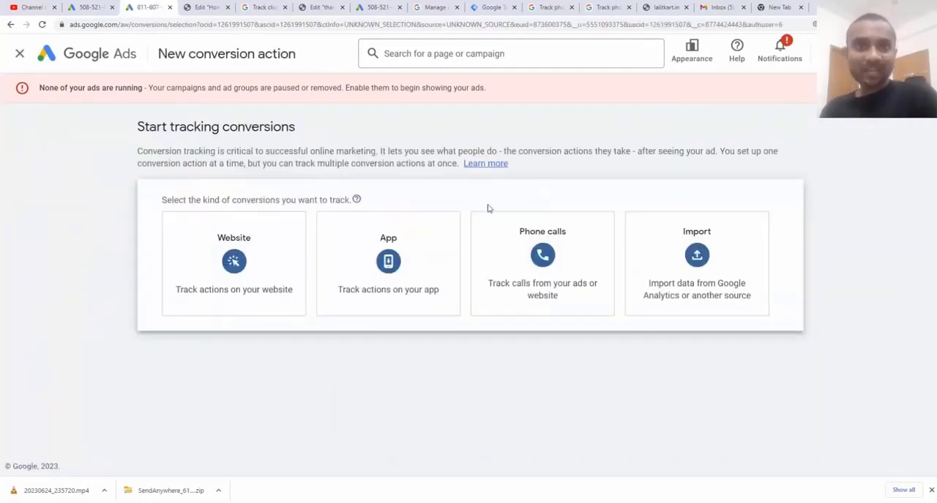
mouse_move(542, 237)
left_click(584, 254)
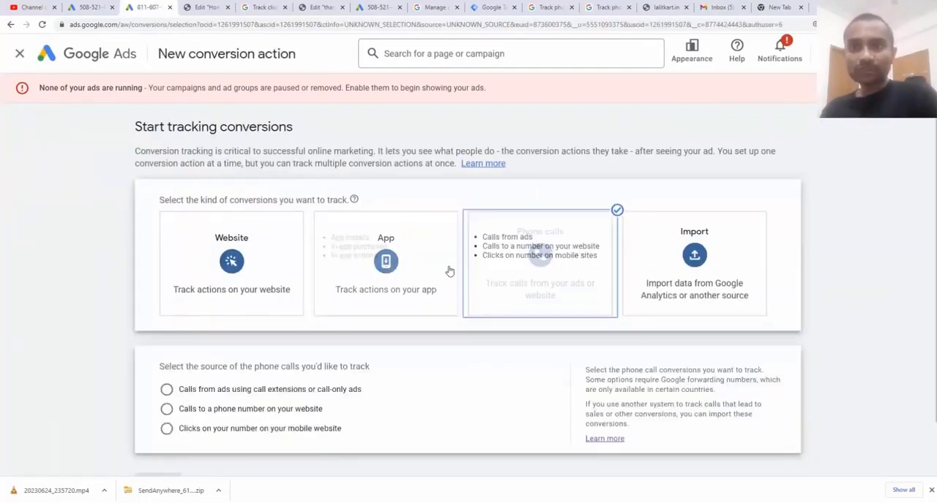
scroll(249, 329, "down", 1)
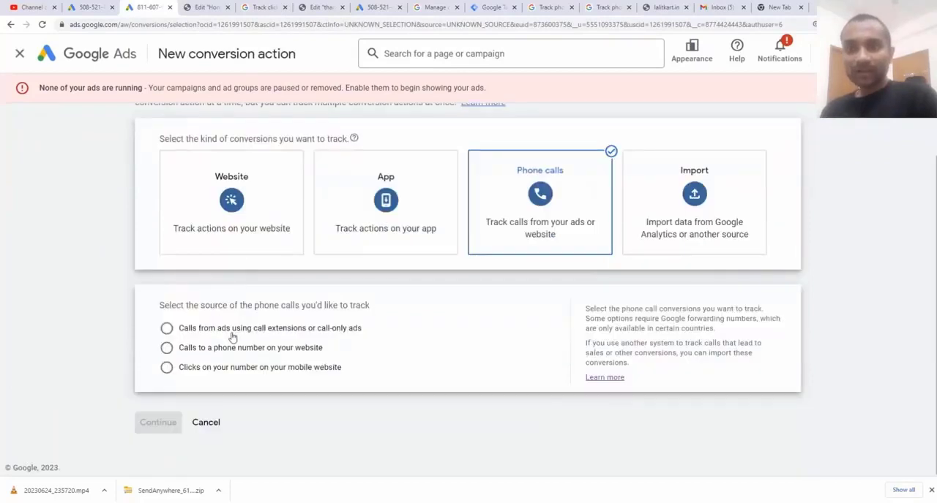
left_click(218, 373)
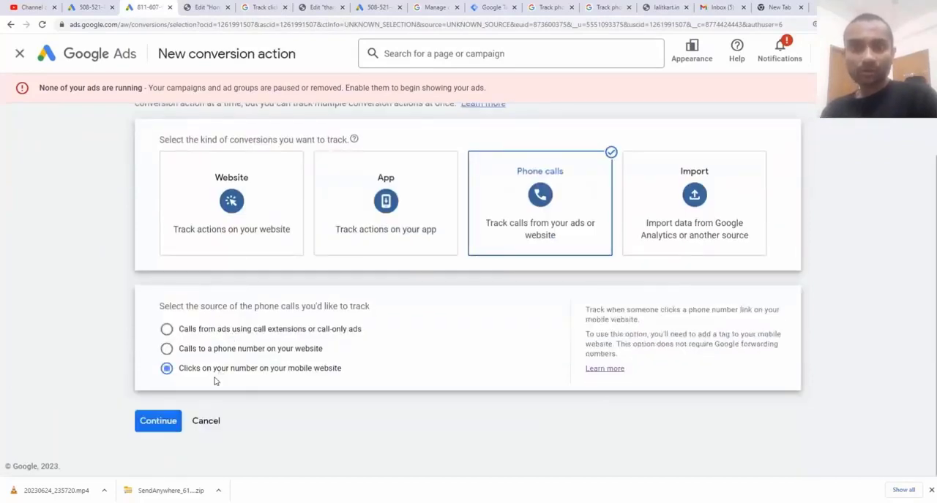
left_click(168, 422)
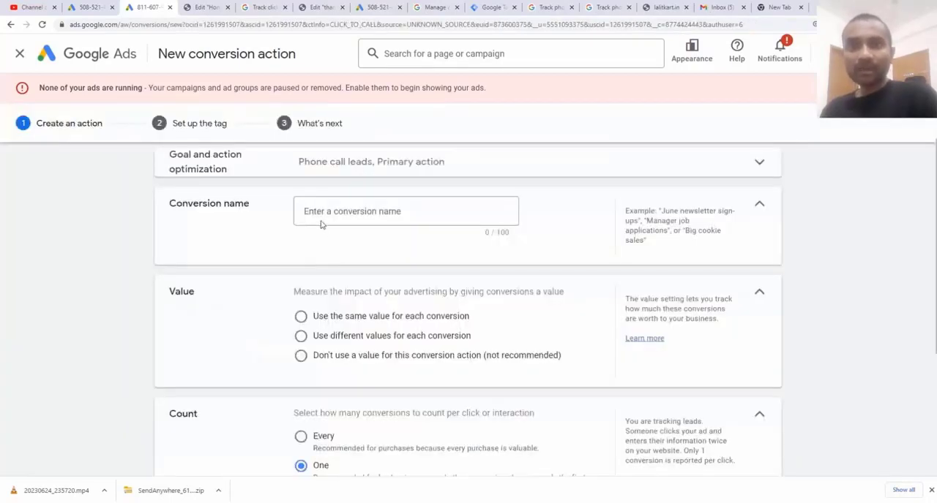
Name the conversion "mobile number click tracking" and use the same value of 100 Indian Rupees for each conversion
left_click(315, 213)
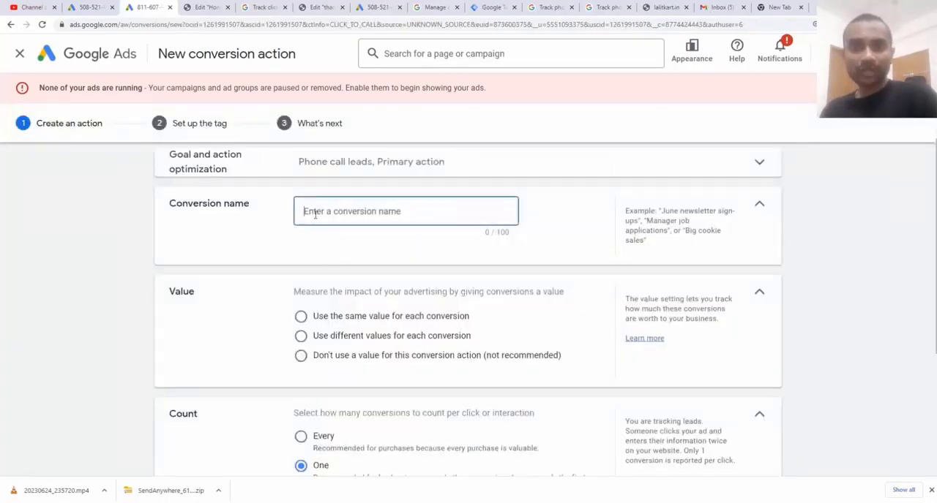
type("mobile num")
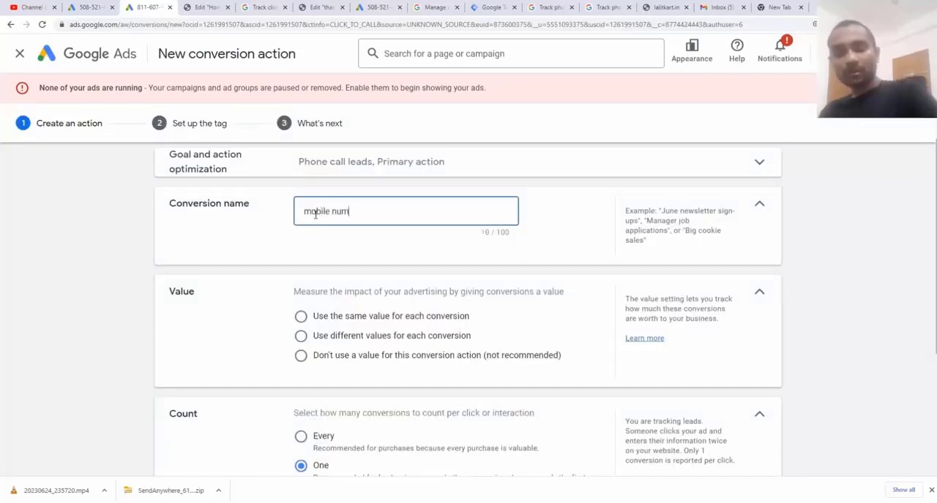
type("ber click tracking")
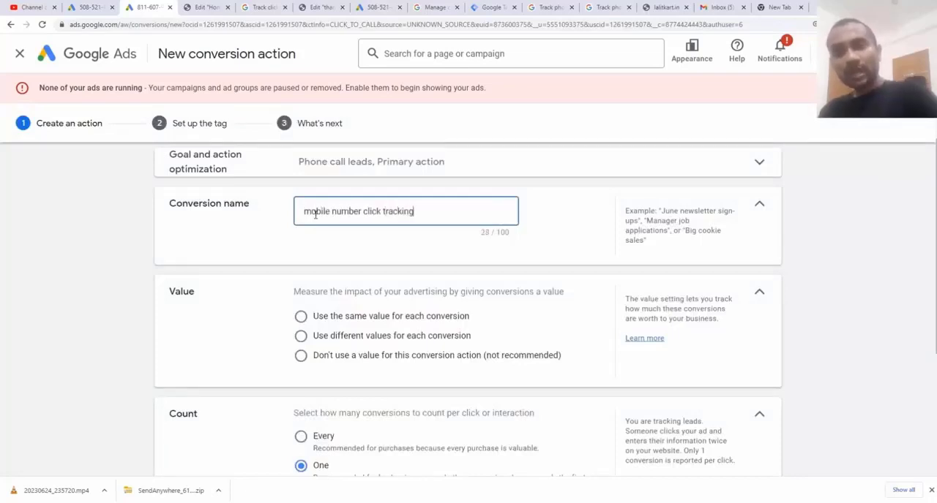
left_click(300, 336)
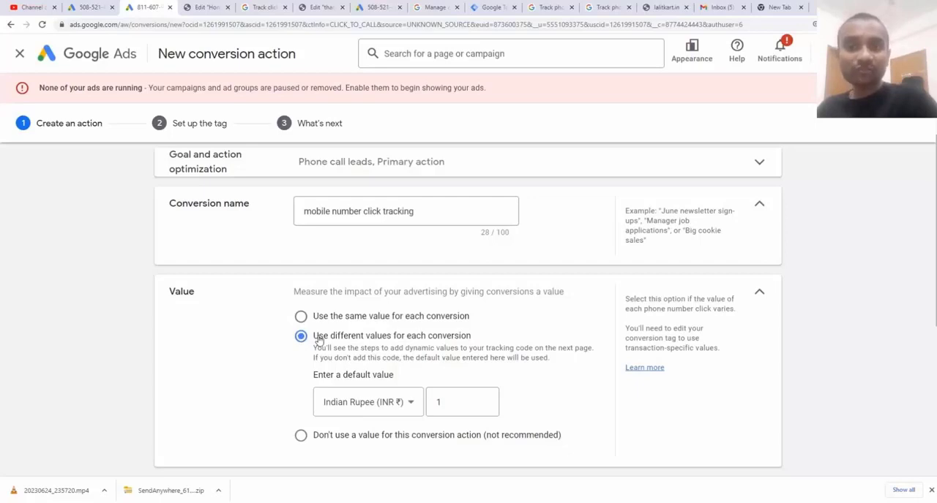
left_click(300, 320)
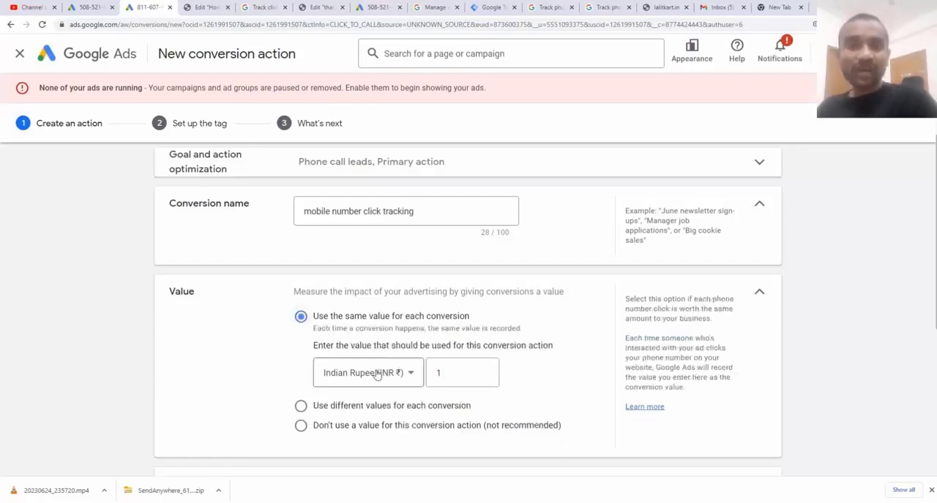
left_click(447, 371)
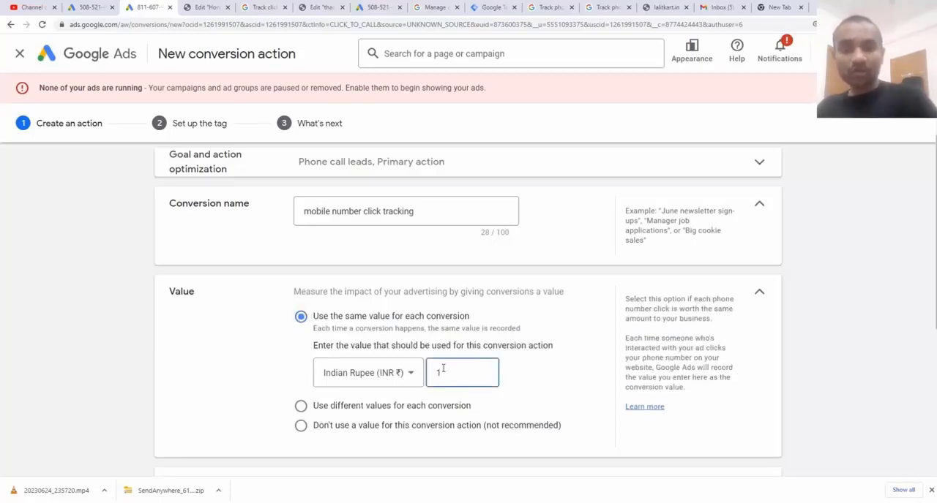
type("00")
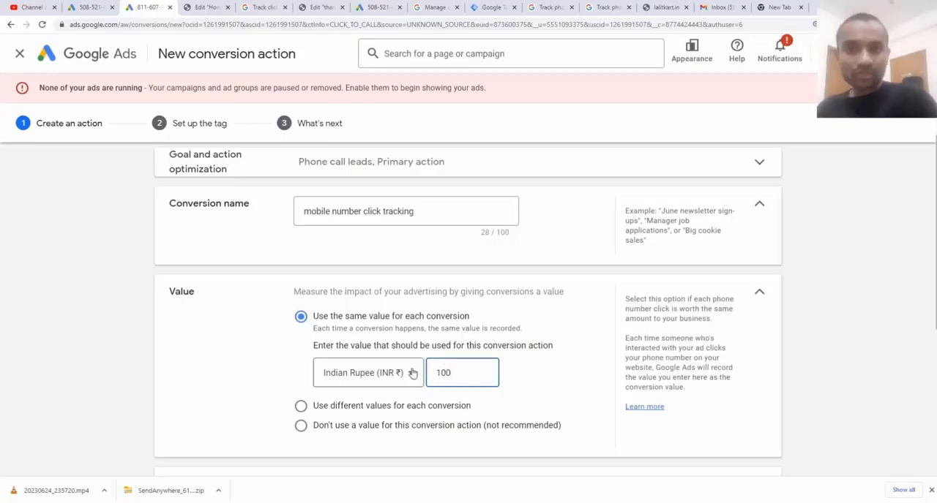
Set the click-through conversion window to 90 days and the view-through conversion window to 1 week
scroll(412, 373, "down", 1)
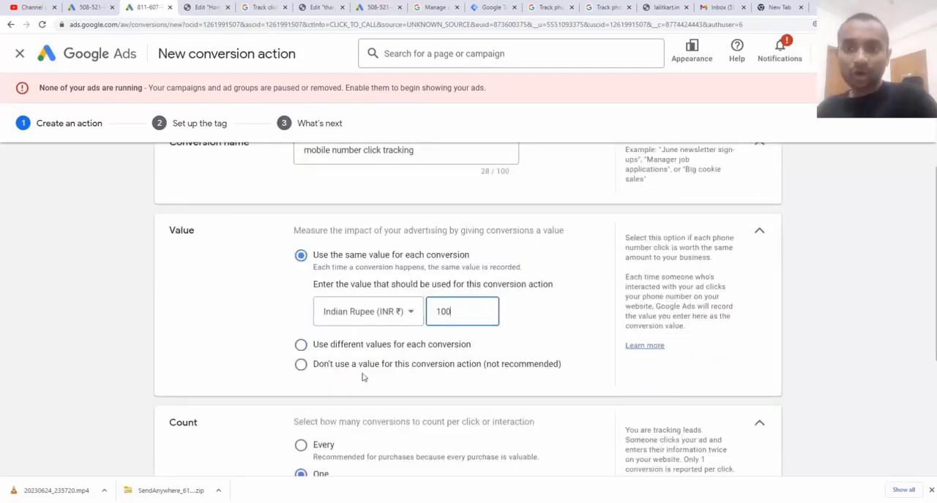
scroll(360, 380, "down", 3)
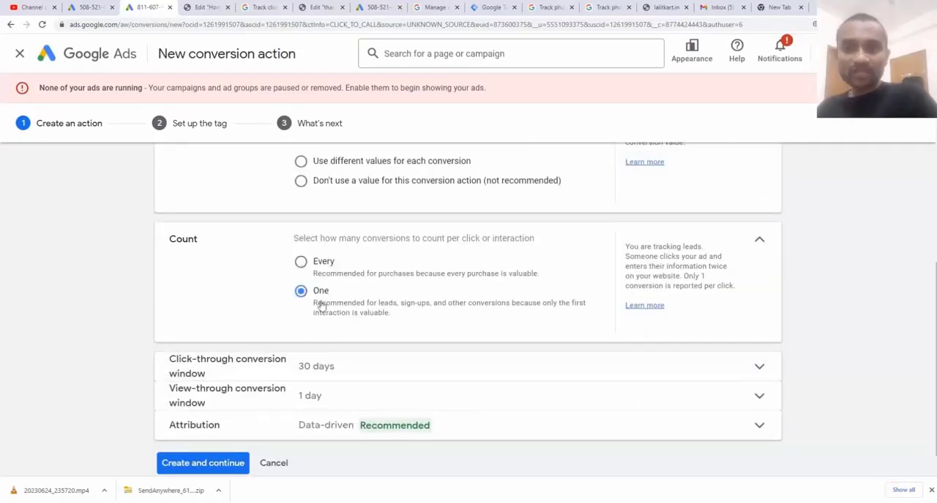
left_click(328, 377)
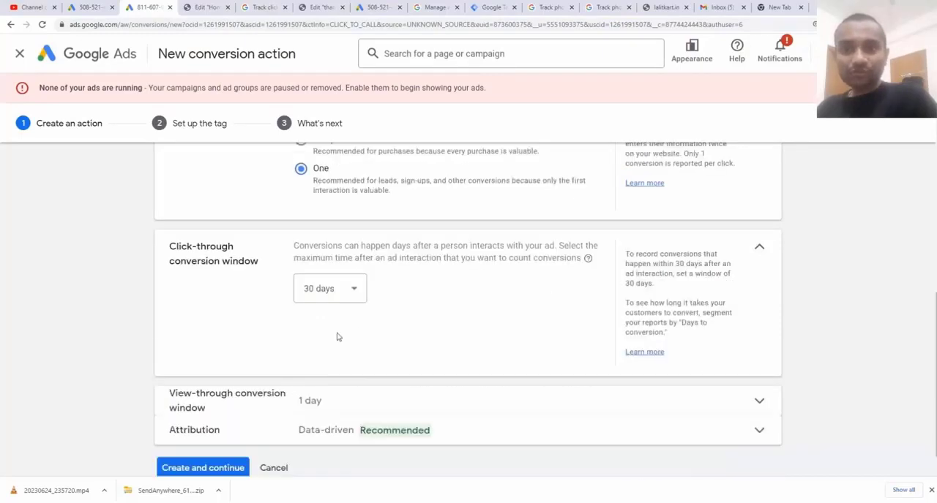
left_click(333, 290)
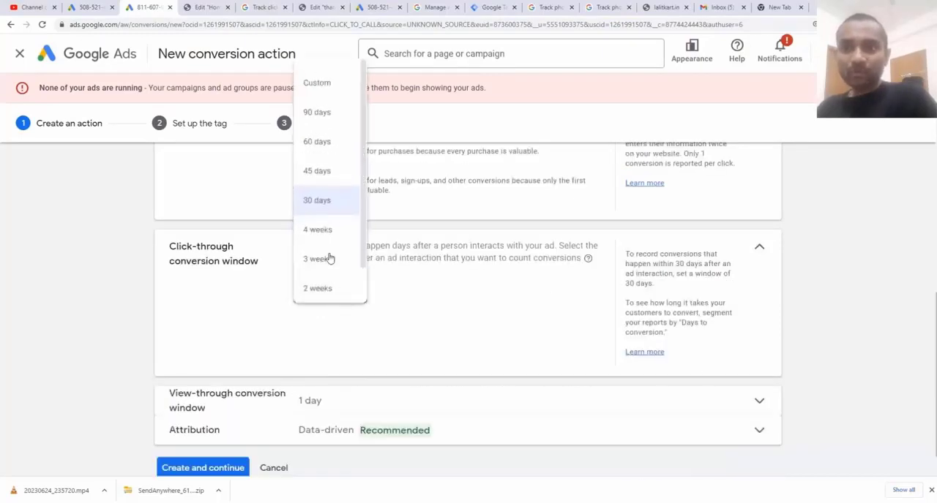
left_click(322, 115)
scroll(359, 320, "down", 1)
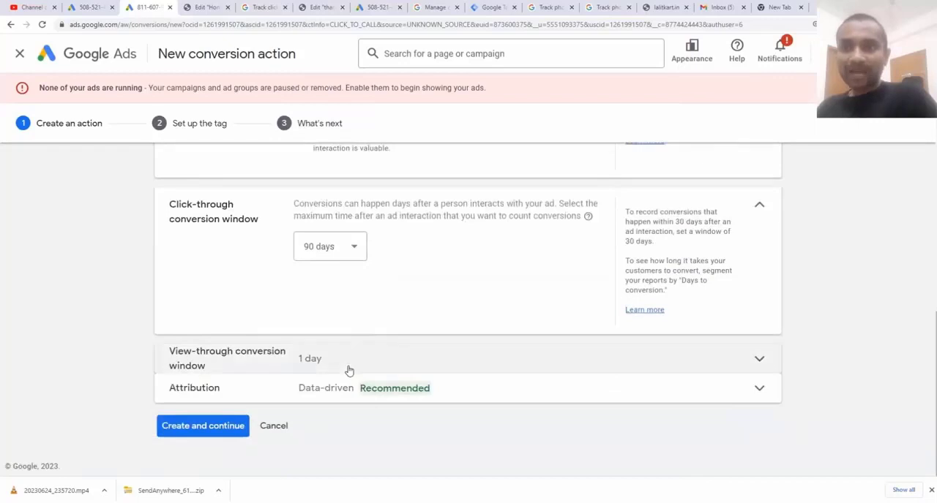
left_click(349, 370)
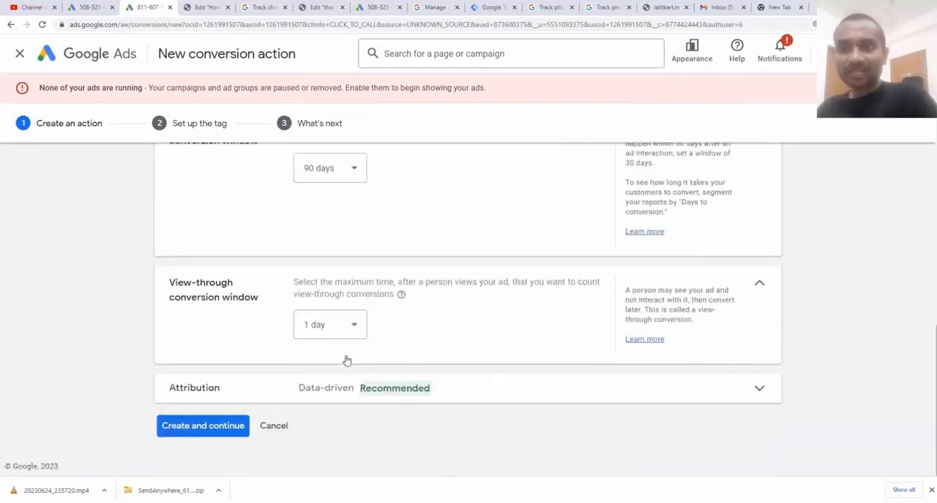
left_click(344, 325)
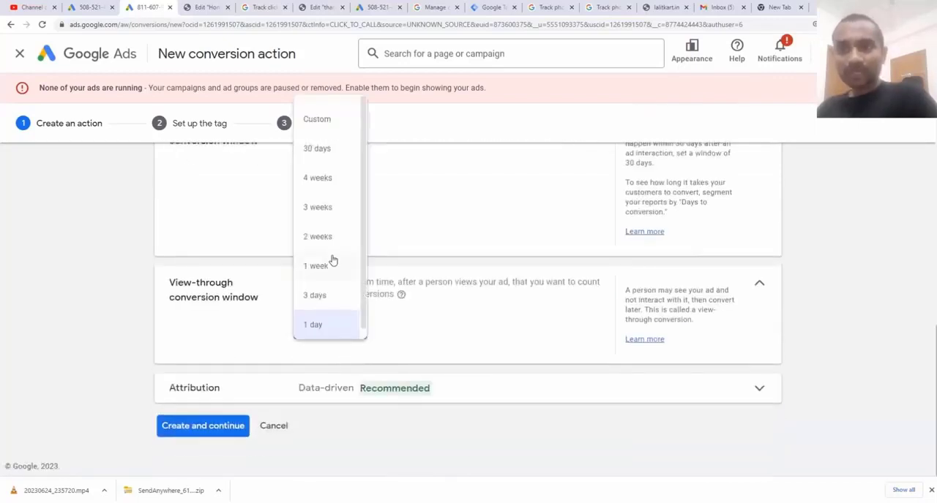
left_click(329, 267)
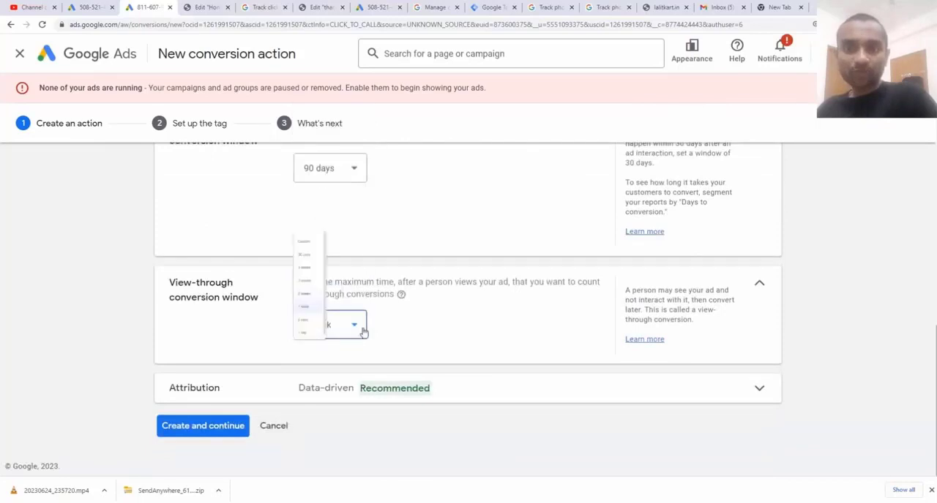
Check the attribution model options, keep Data-driven, and create the conversion action
left_click(347, 385)
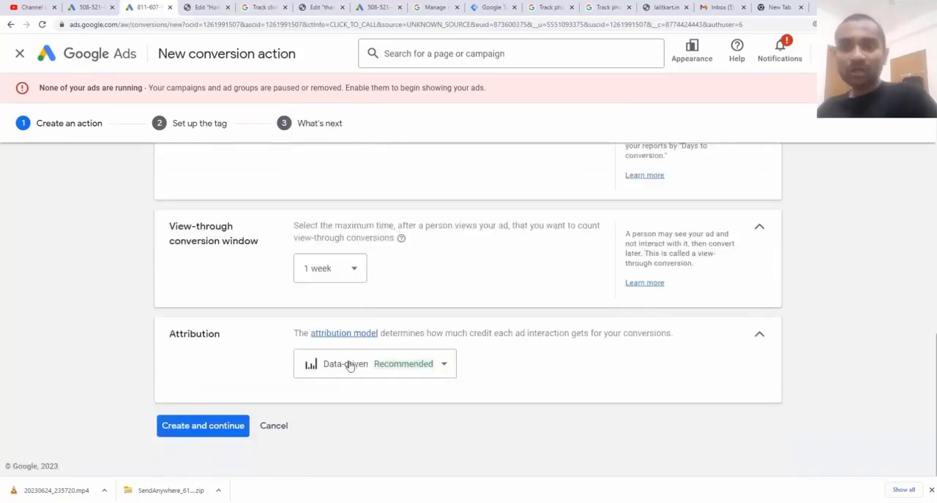
left_click(346, 368)
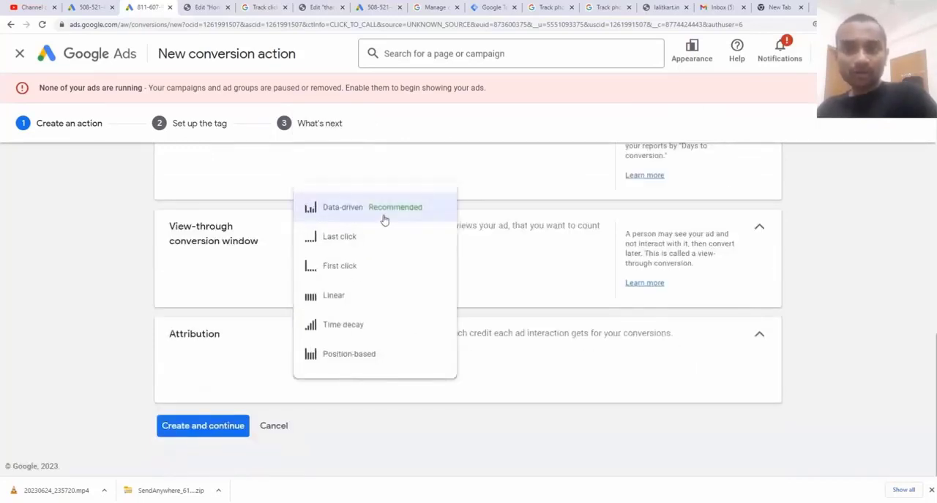
left_click(267, 362)
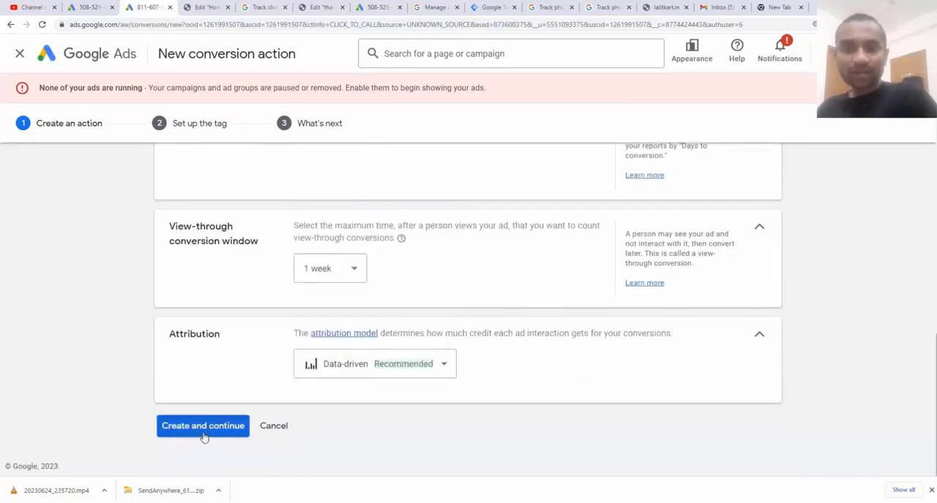
left_click(205, 432)
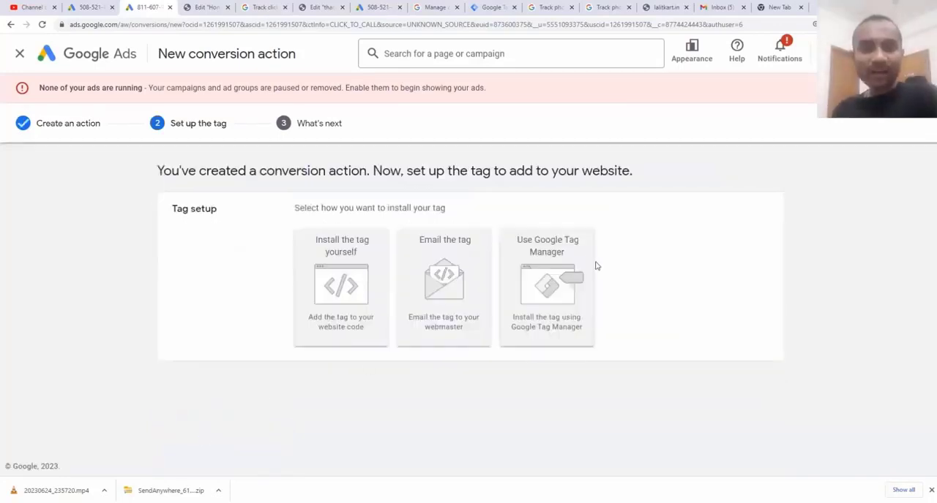
Choose Google Tag Manager as the install method and start a Google Ads Conversion Tracking tag in Tag Manager's lalitkart.in container
left_click(558, 273)
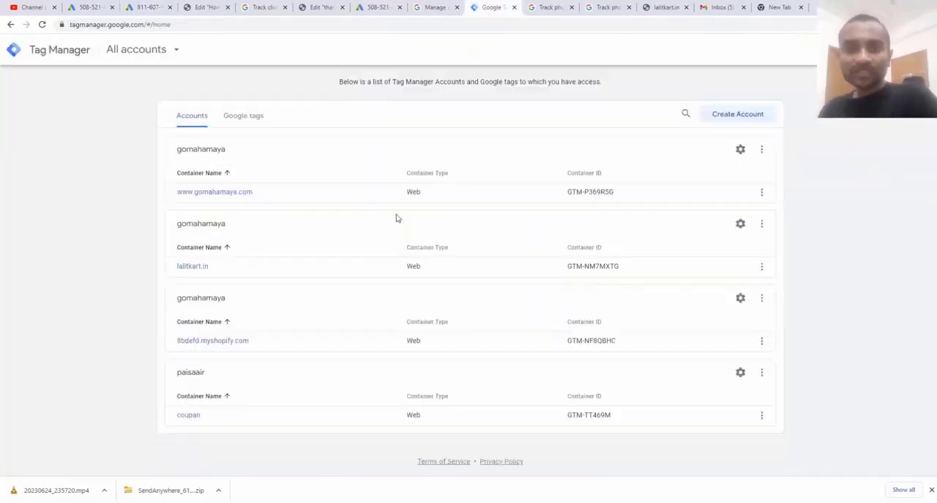
left_click(214, 269)
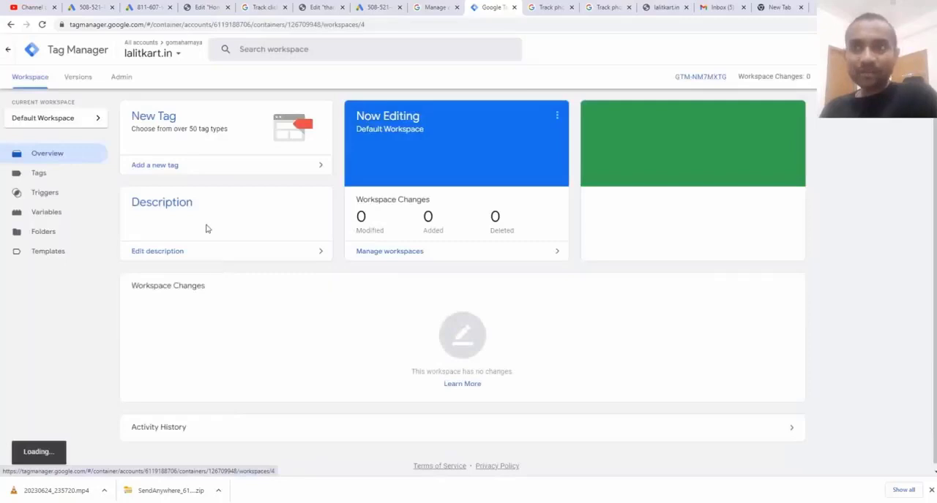
left_click(196, 166)
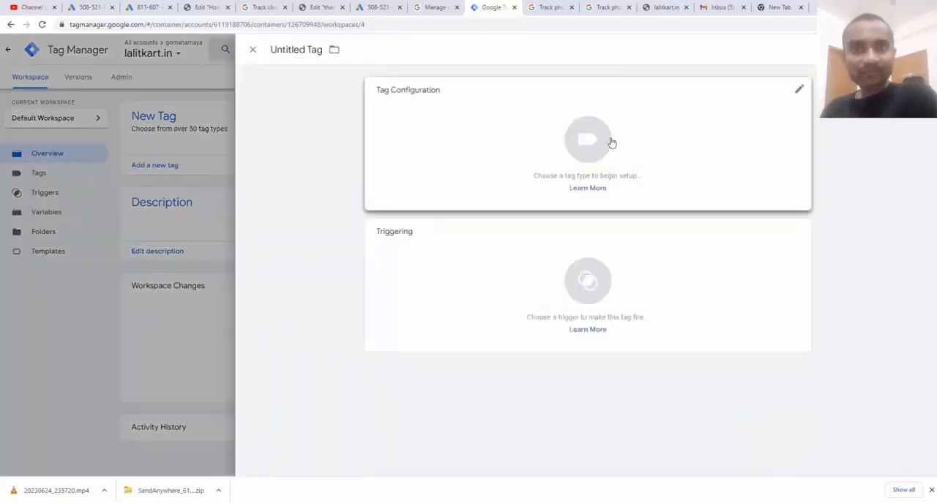
left_click(611, 142)
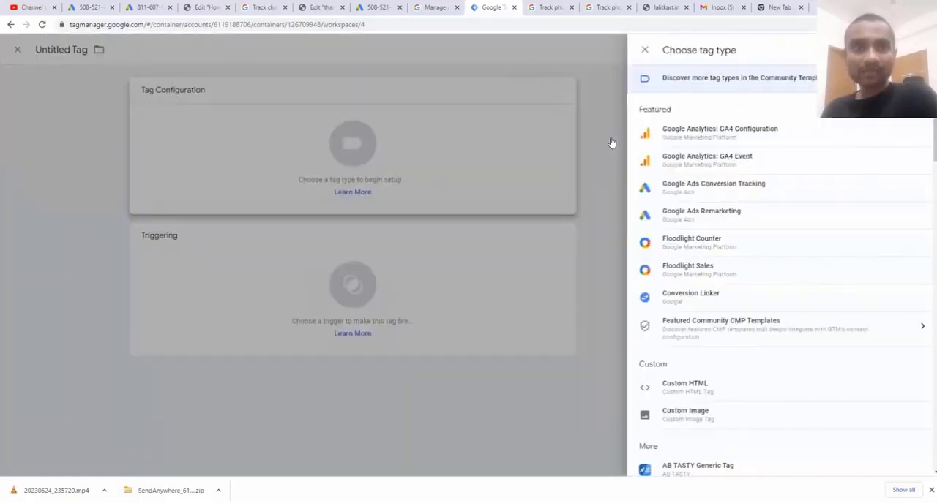
left_click(711, 187)
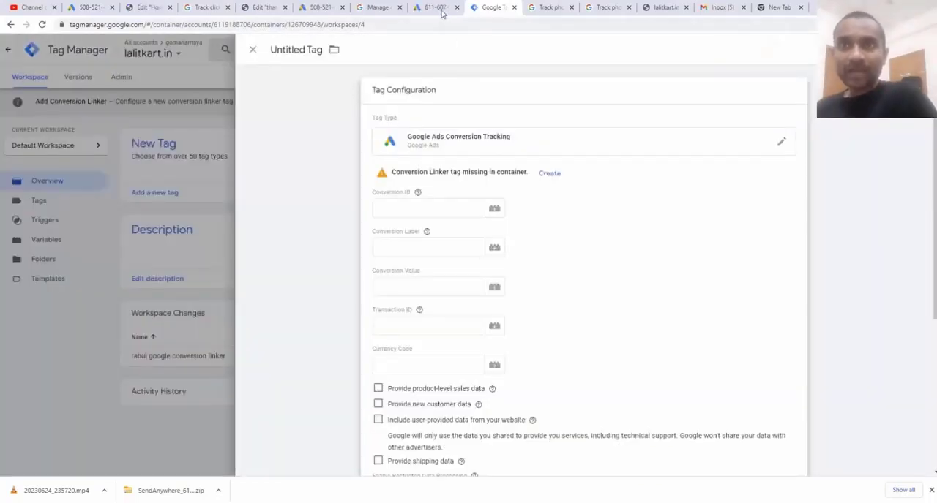
Copy the conversion ID from the Google Ads setup instructions into the new tag's Conversion ID in Tag Manager
left_click(441, 13)
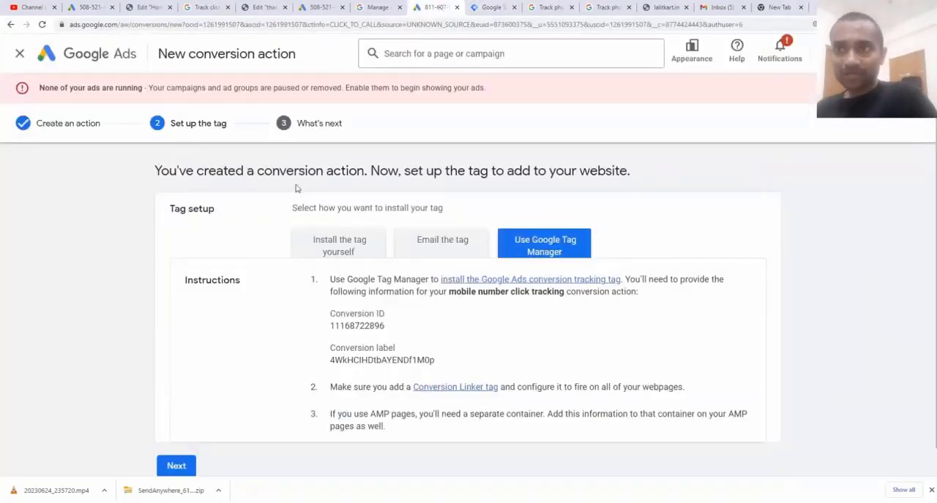
double_click(333, 326)
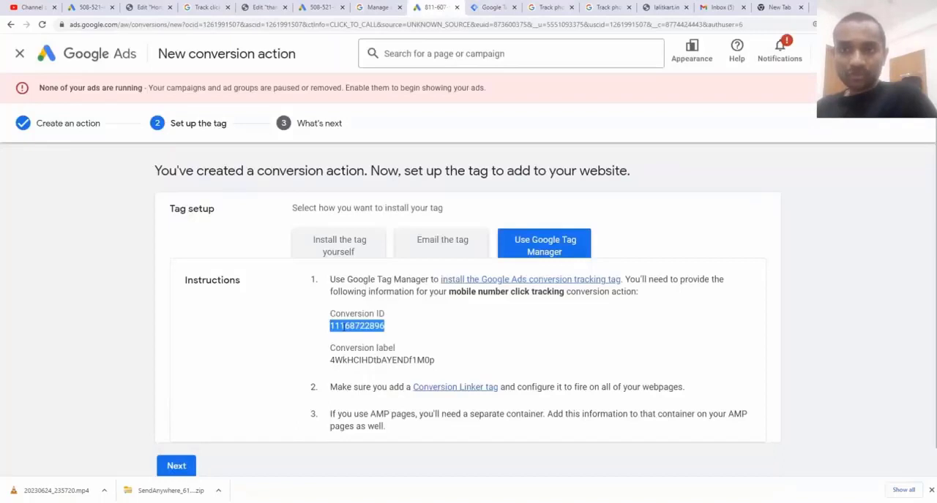
right_click(342, 326)
left_click(362, 336)
left_click(489, 8)
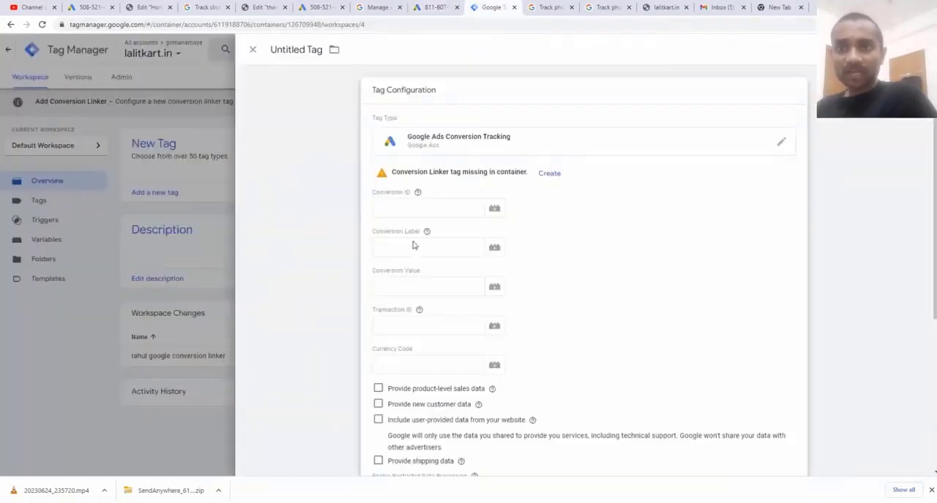
left_click(411, 208)
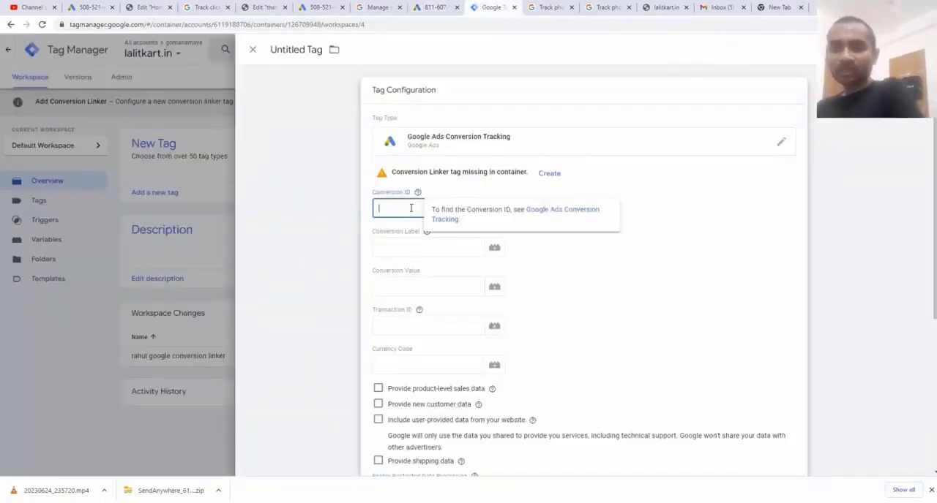
key("ctrl+v")
Copy the conversion label from the Google Ads setup instructions into the tag's Conversion Label in Tag Manager
left_click(434, 7)
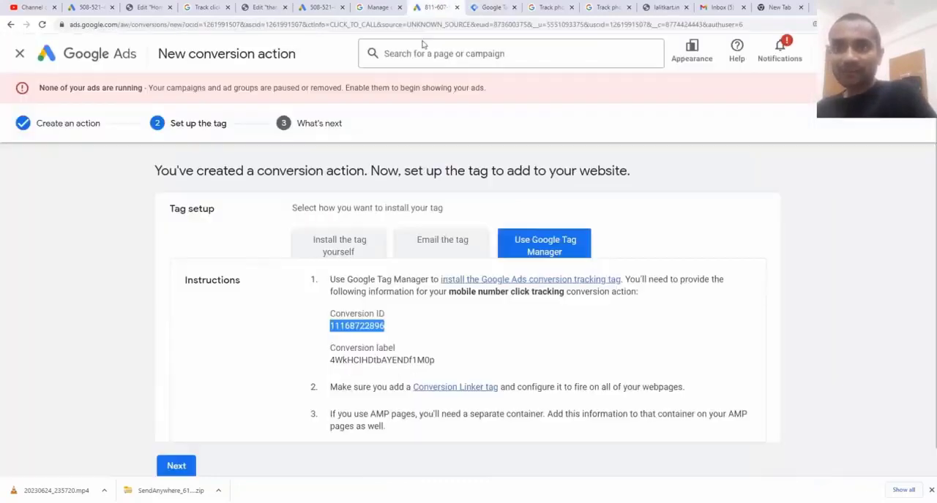
double_click(433, 360)
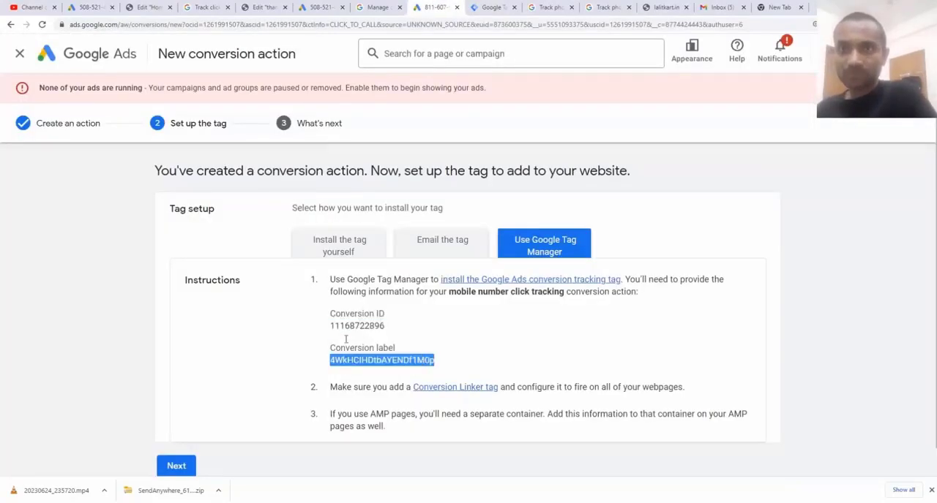
left_click(492, 7)
left_click(381, 249)
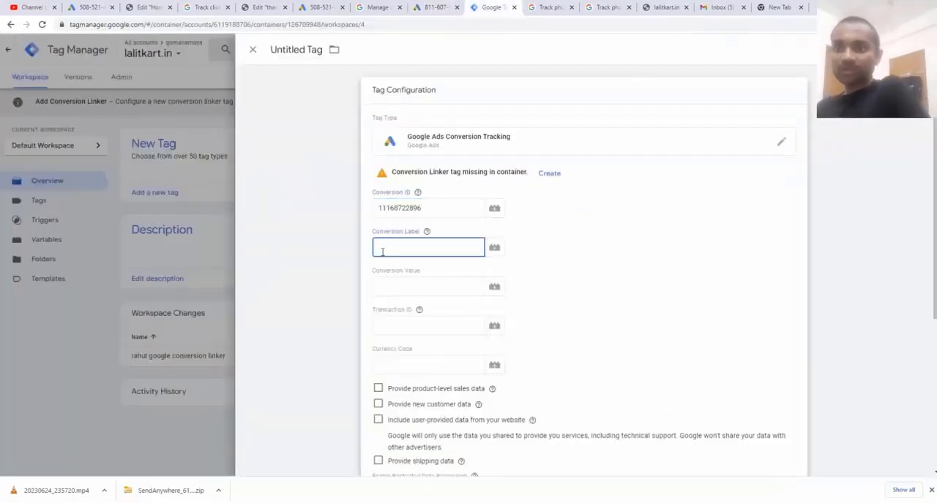
key("ctrl+v")
scroll(379, 249, "down", 3)
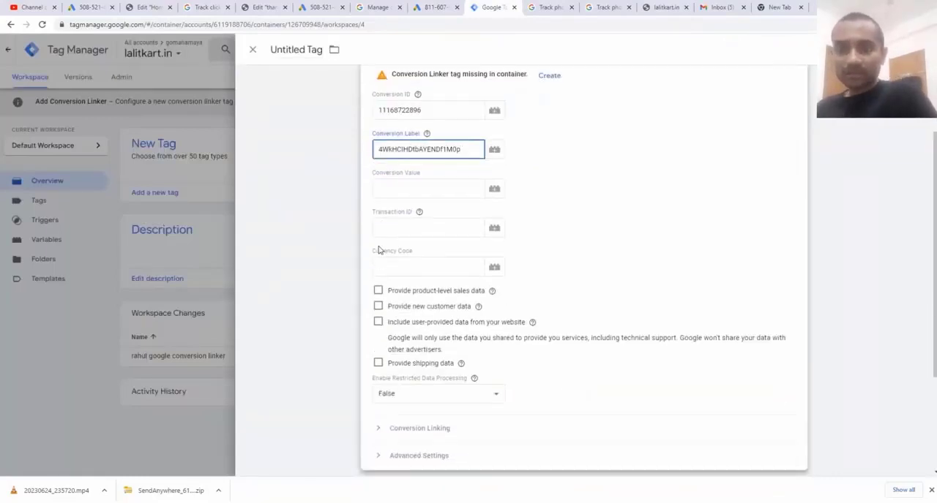
scroll(379, 249, "up", 3)
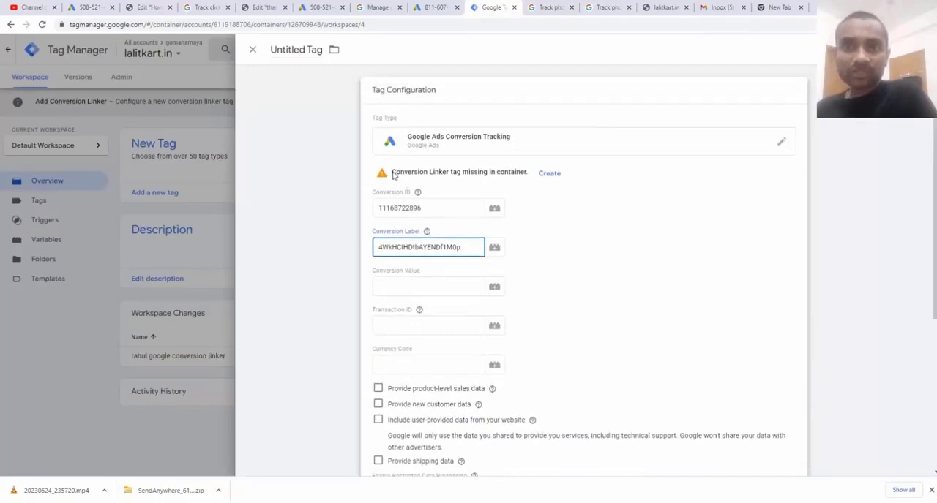
Create the missing Conversion Linker tag with linking enabled on all page URLs and the All Pages trigger
left_click_drag(393, 175, 451, 177)
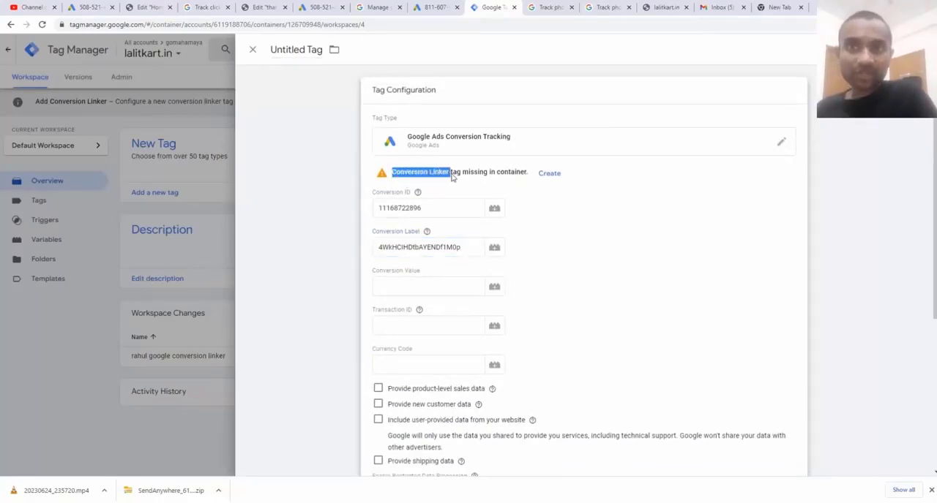
left_click(549, 175)
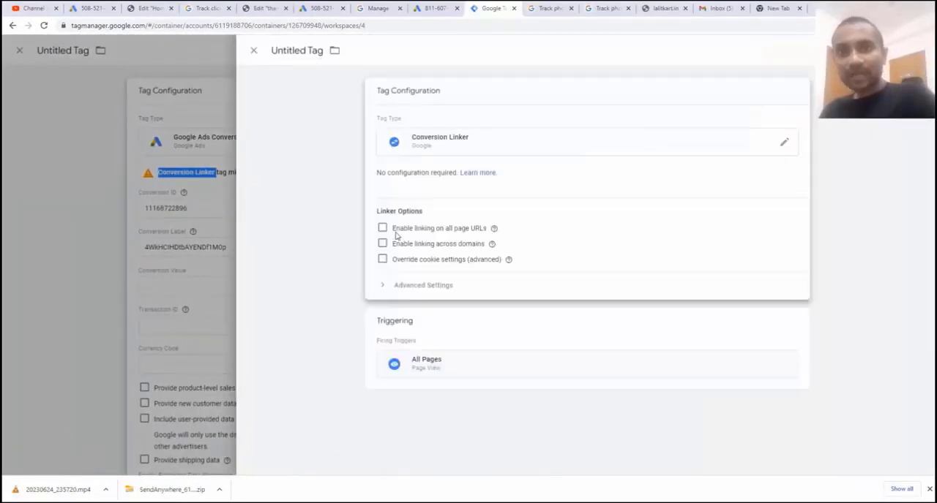
left_click(787, 150)
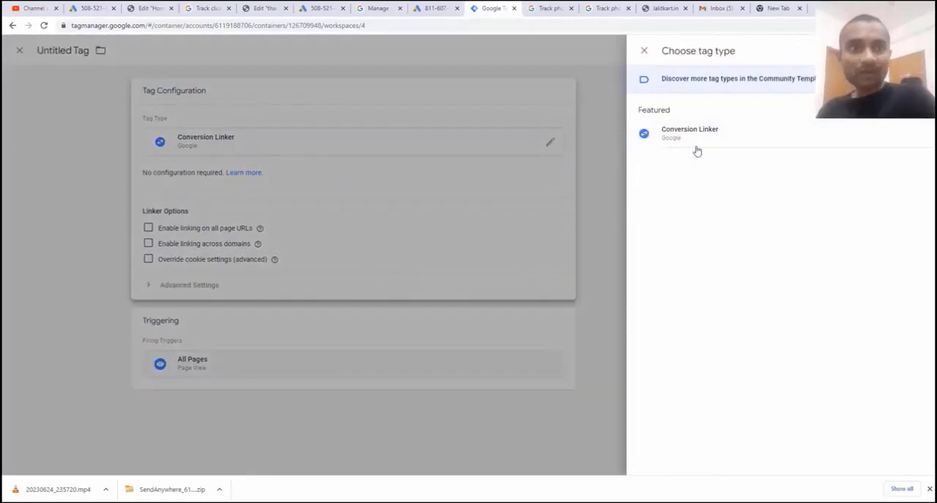
left_click(512, 163)
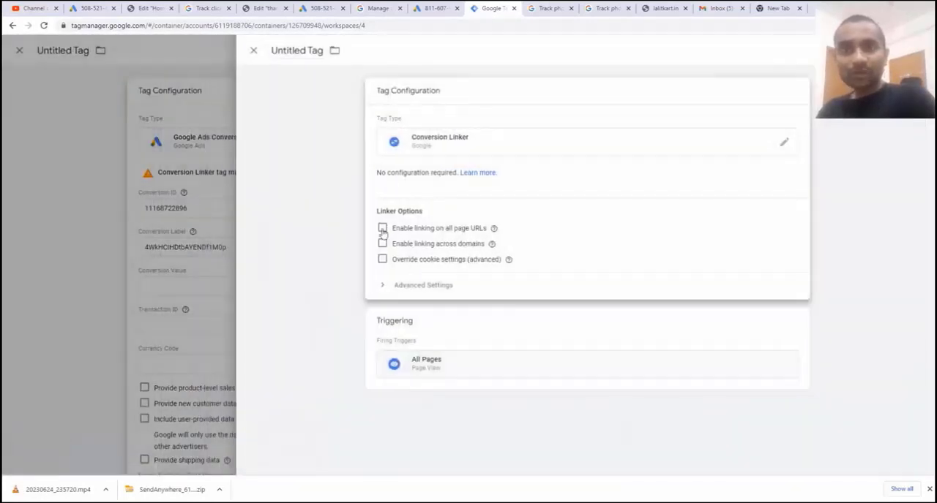
left_click(382, 231)
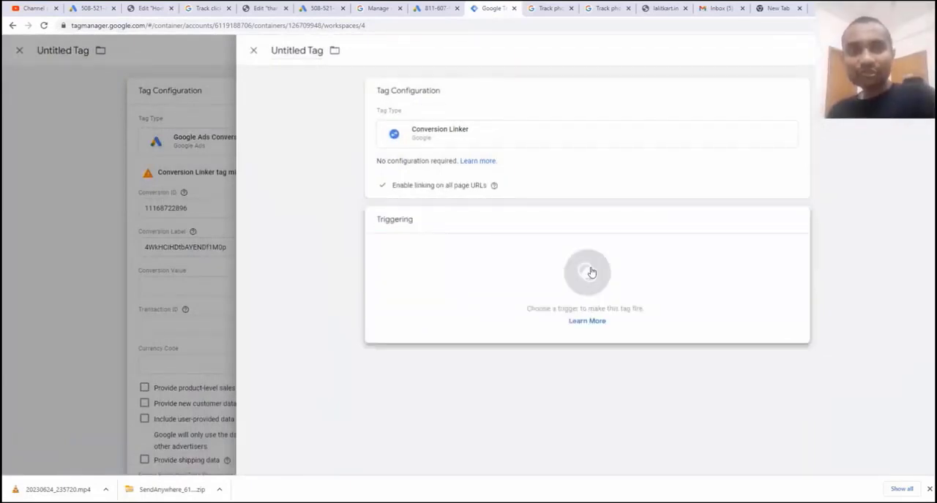
left_click(587, 272)
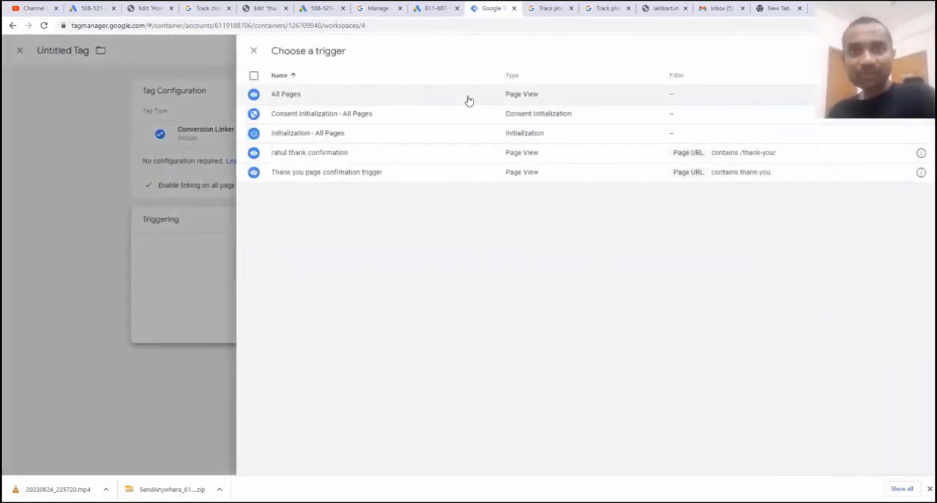
left_click(455, 99)
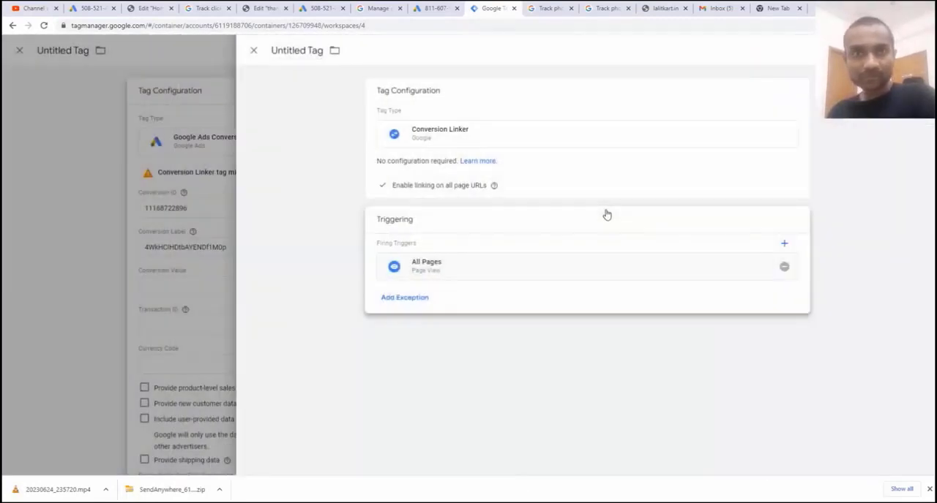
Name the linker tag "conversion linker tag" and save it
left_click(295, 50)
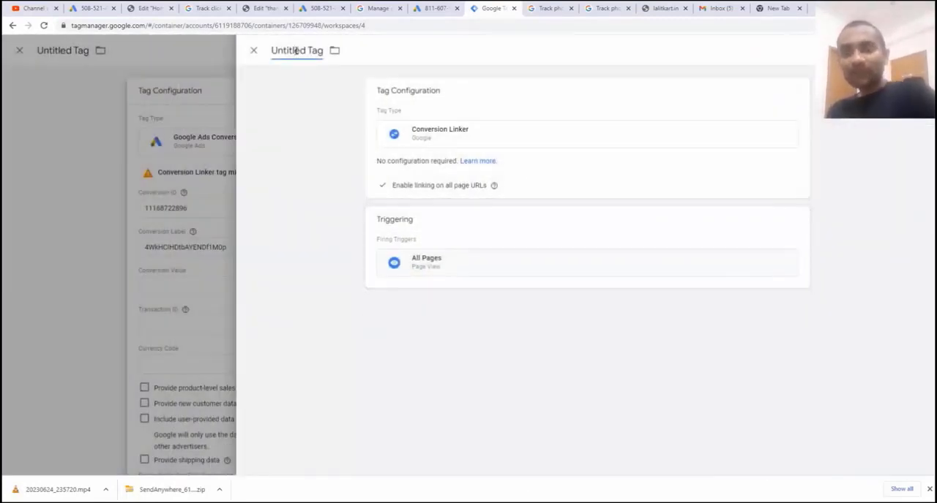
triple_click(294, 50)
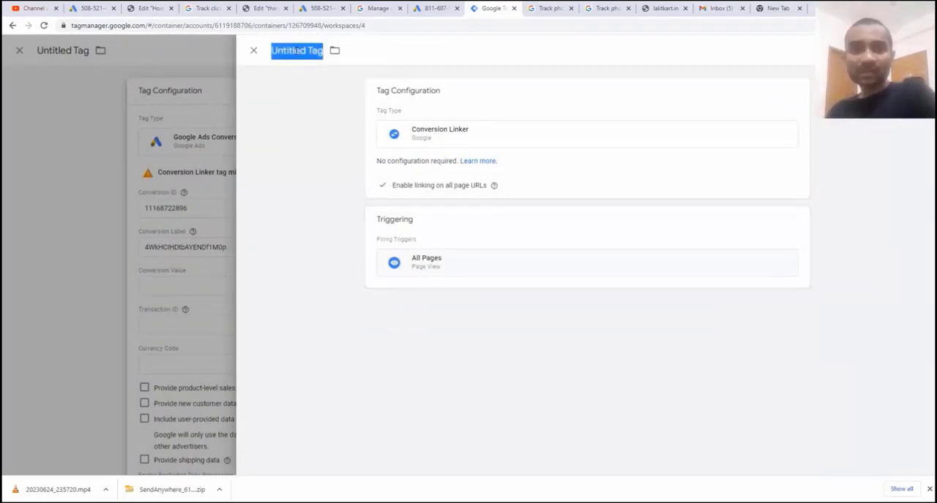
type("co")
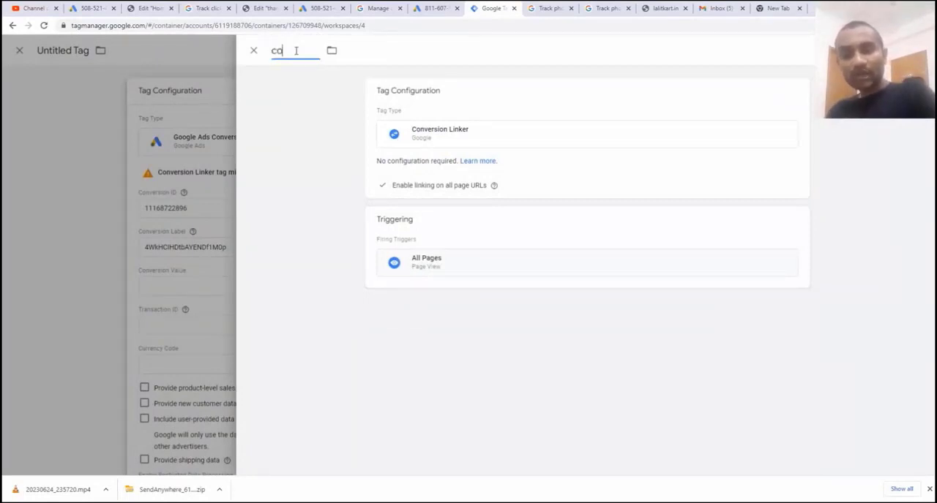
type("nversion")
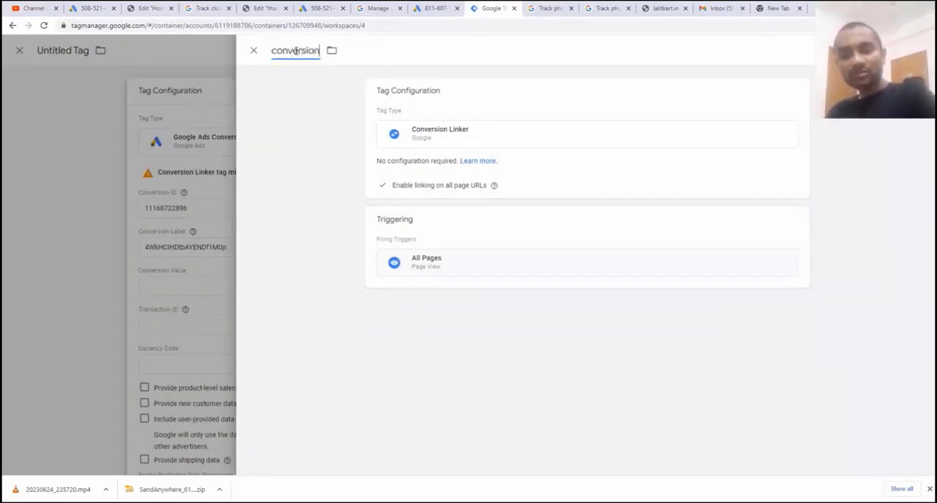
type(" linker tag")
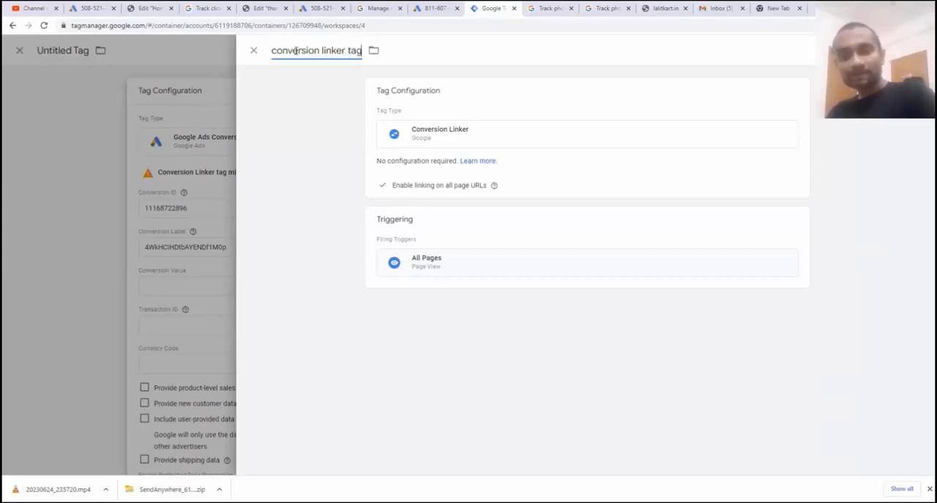
left_click(903, 50)
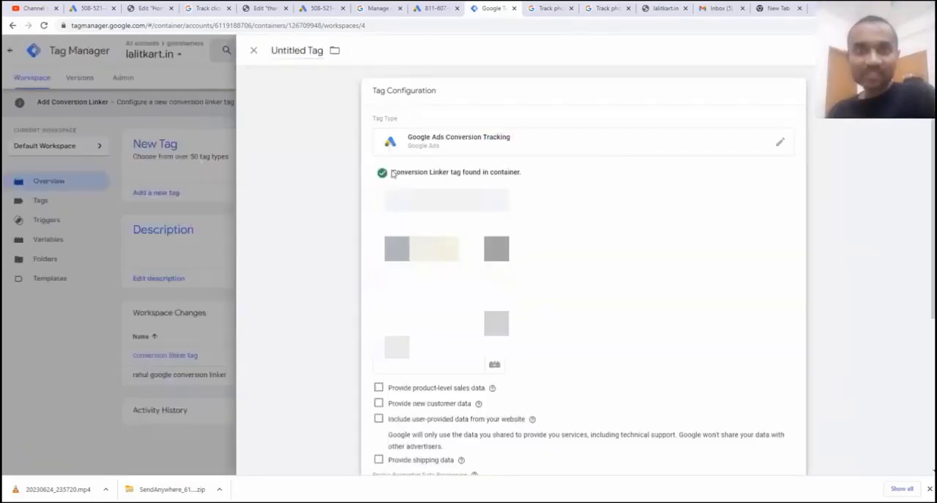
Set the Google Ads Conversion Tracking tag to fire on the All Pages trigger
left_click_drag(393, 173, 525, 175)
scroll(708, 235, "down", 2)
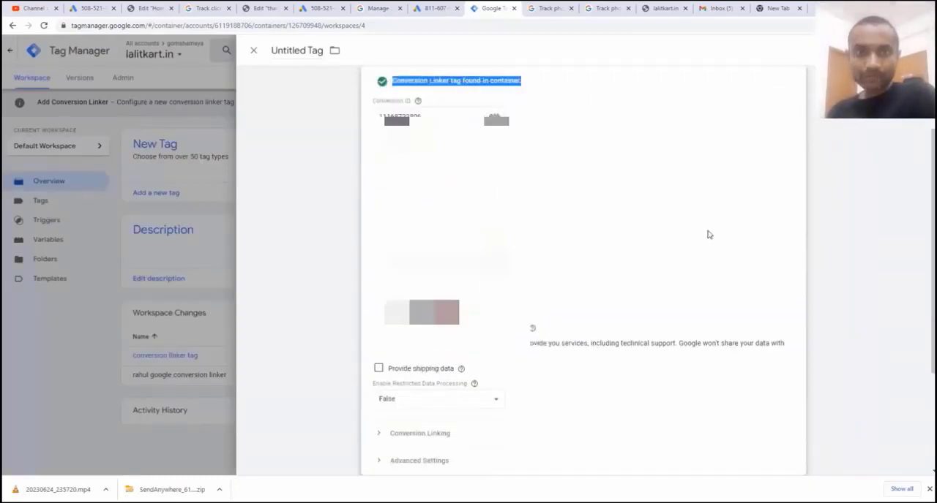
scroll(708, 235, "down", 3)
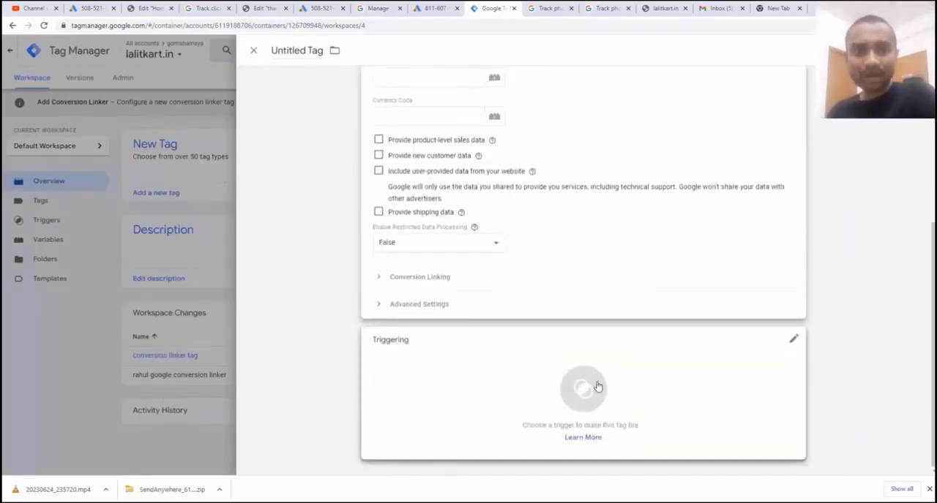
left_click(597, 386)
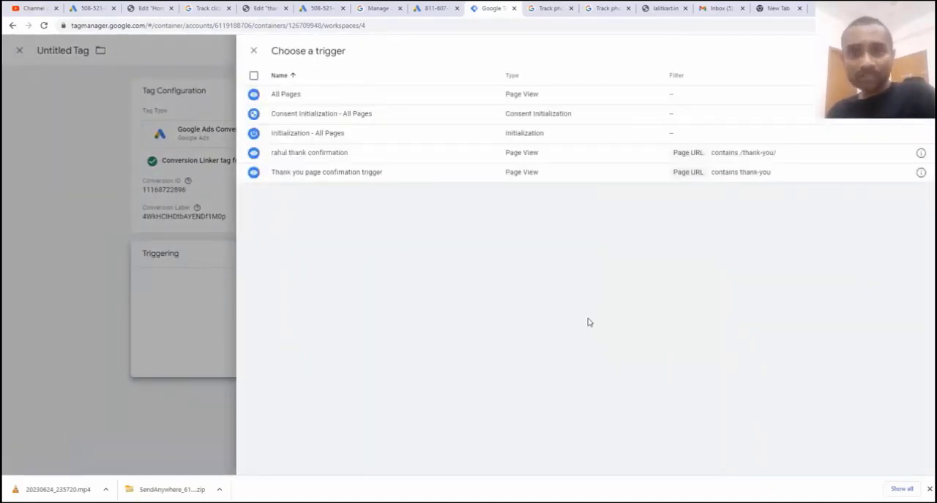
left_click(304, 99)
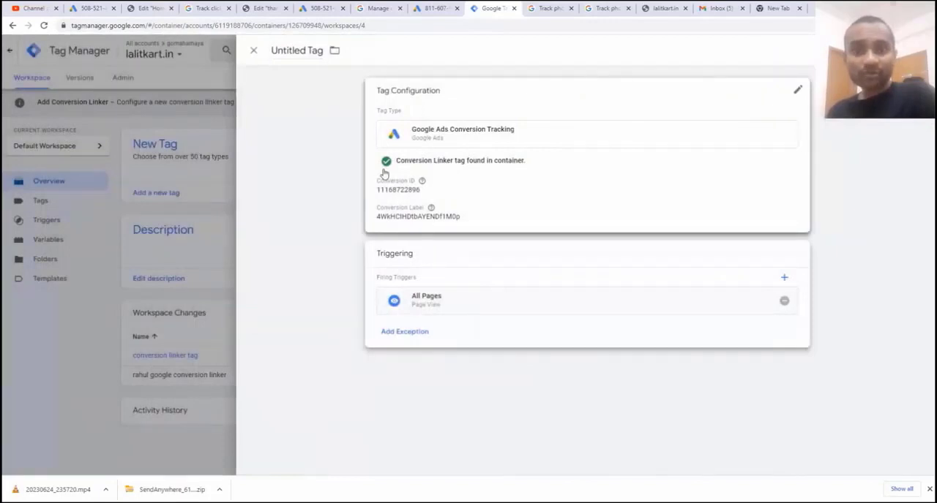
Name the conversion tracking tag with the owner's first name followed by "call clik tracking tag" and save it
left_click(295, 50)
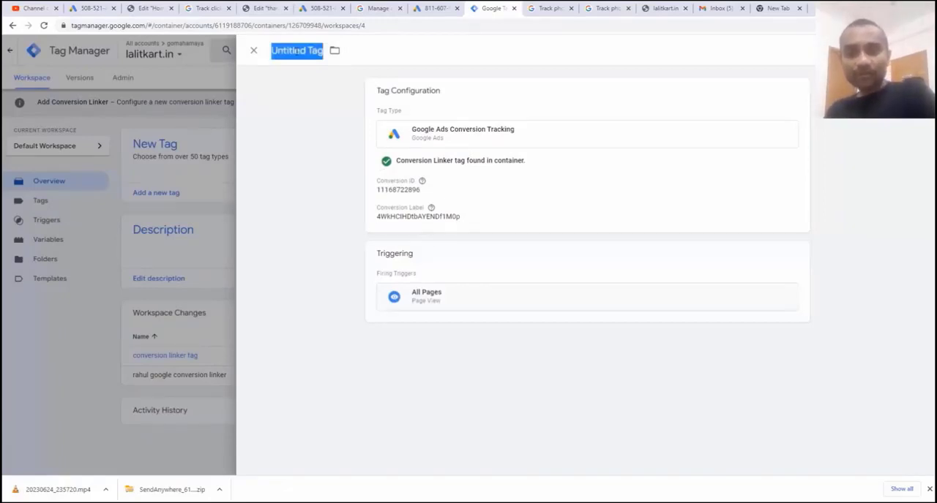
type("rahul call c")
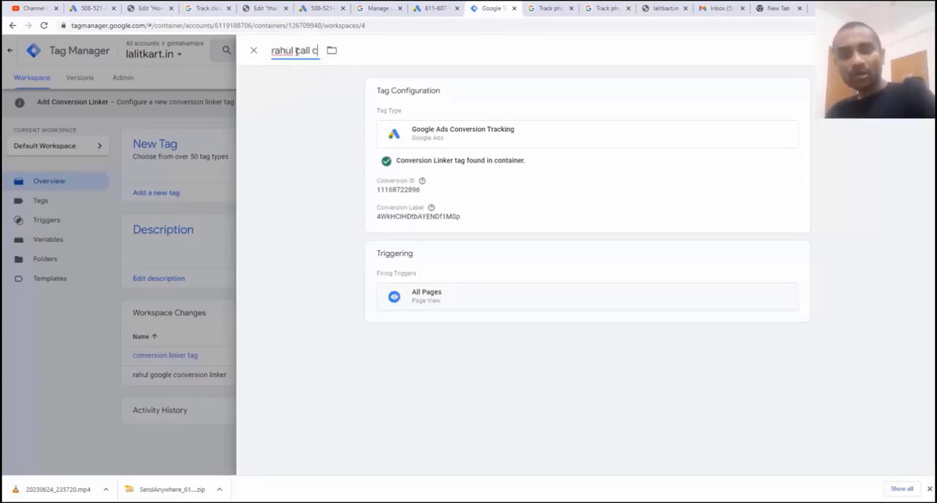
type("lik tracking tag")
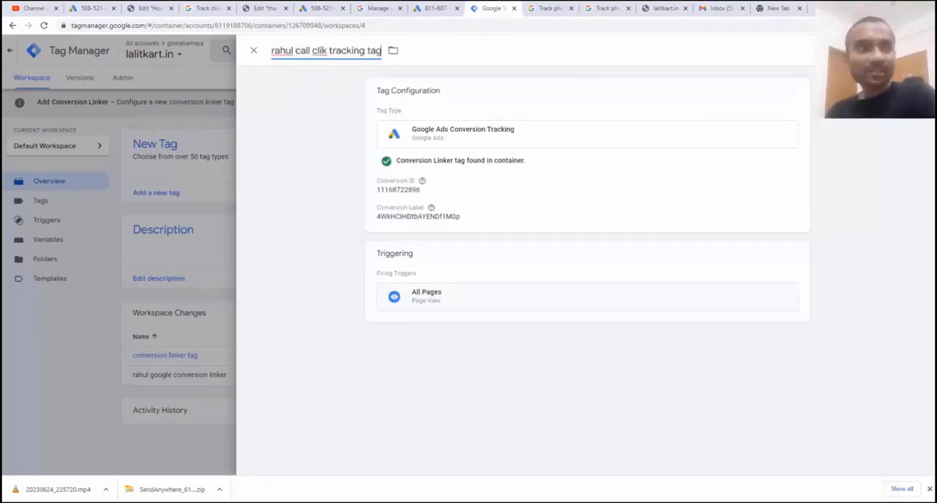
left_click(888, 51)
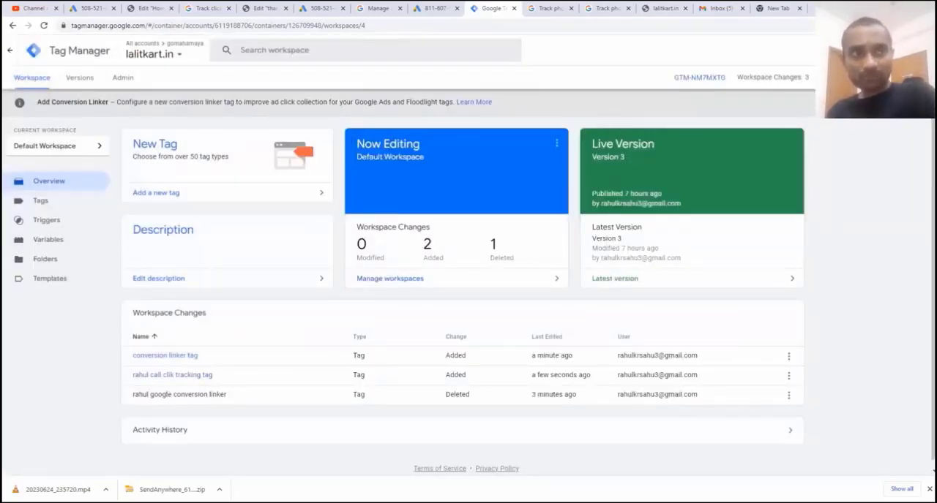
Start submitting the workspace changes with Publish and Create Version and open the version name for editing
left_click(889, 50)
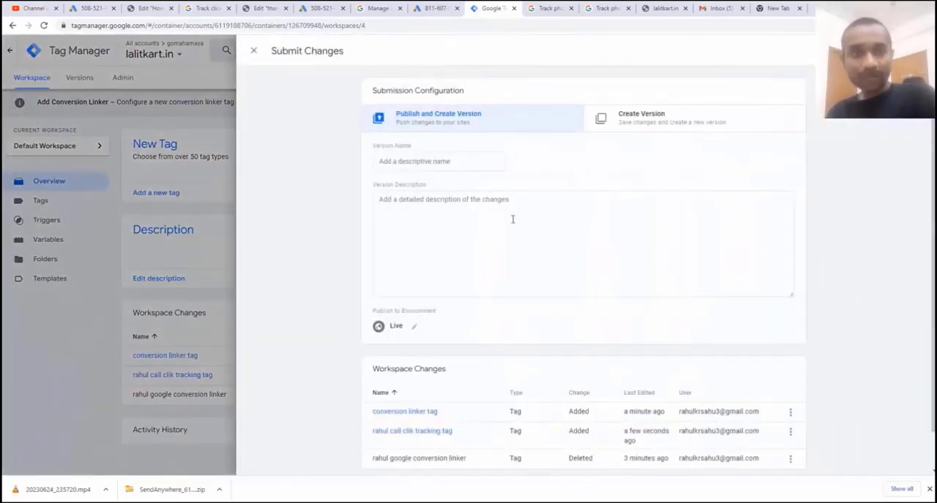
left_click(484, 161)
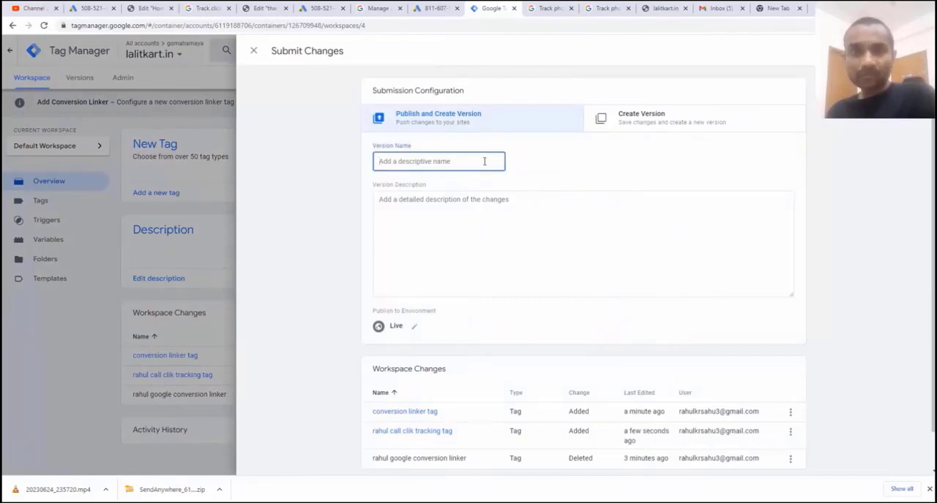
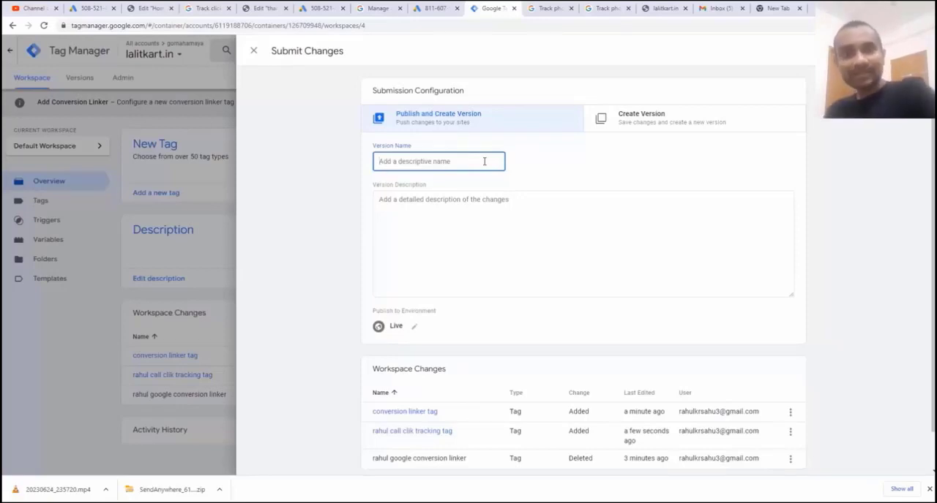
Name and describe the version as "call tracking click updated", publish it, and close the published version's details
left_click(535, 236)
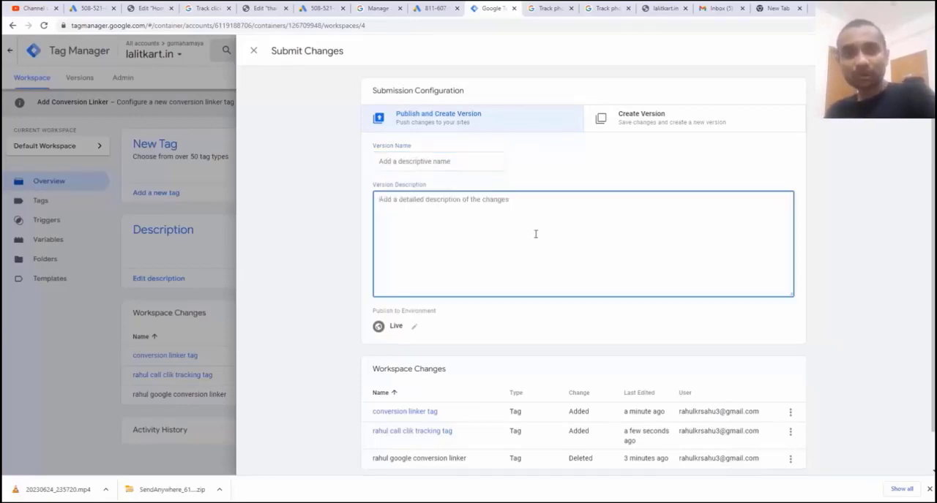
left_click(467, 169)
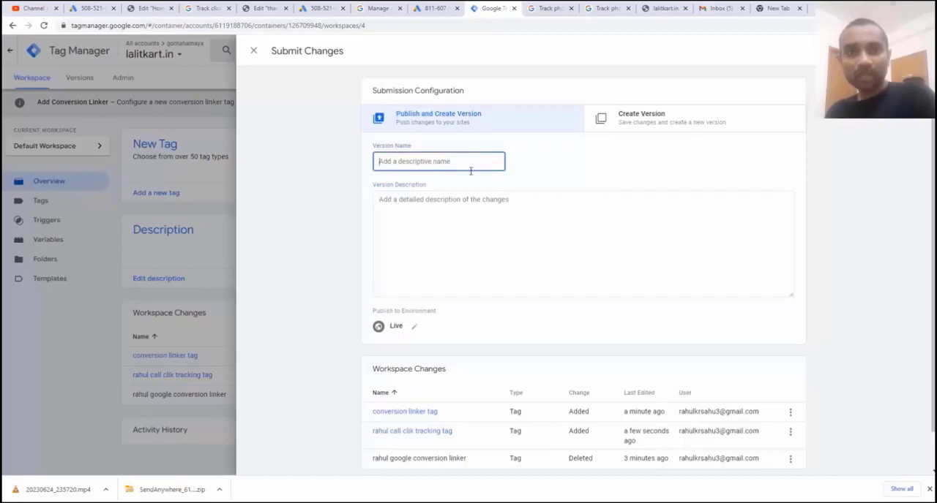
type("call tracking")
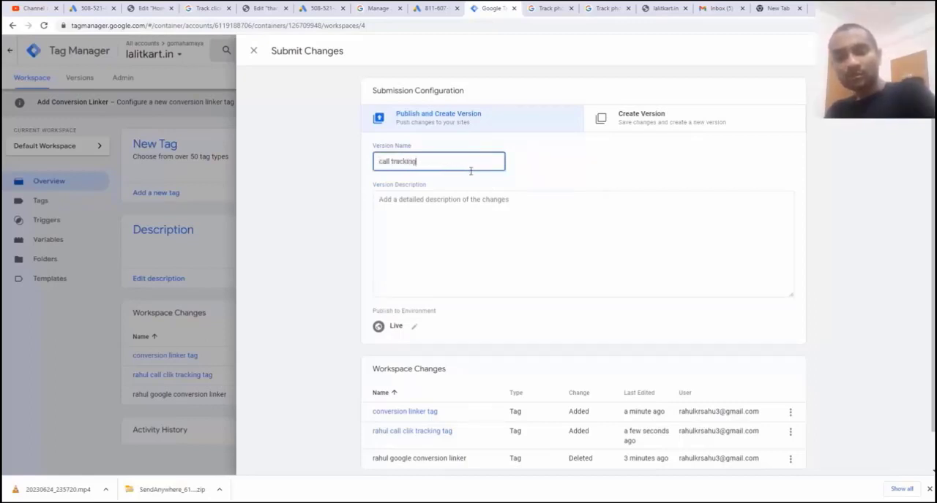
type(" click up")
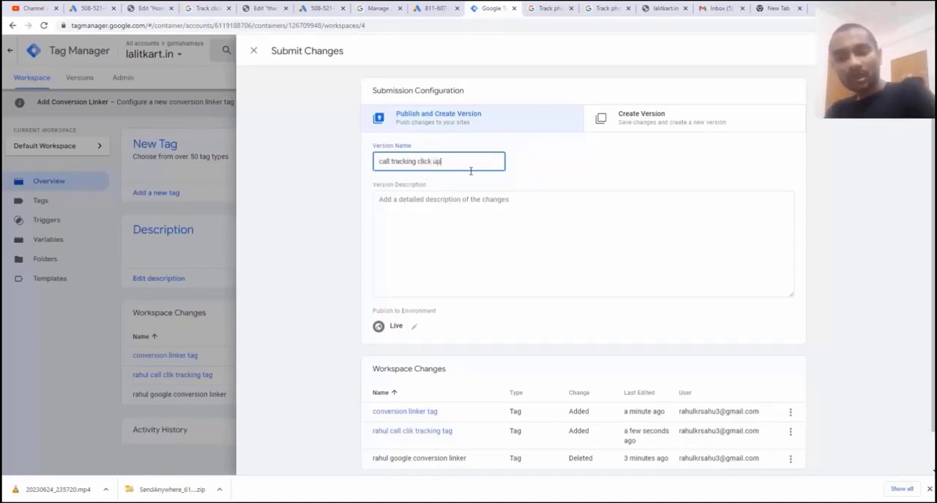
type("dated")
left_click(638, 235)
type("call tracking click updated")
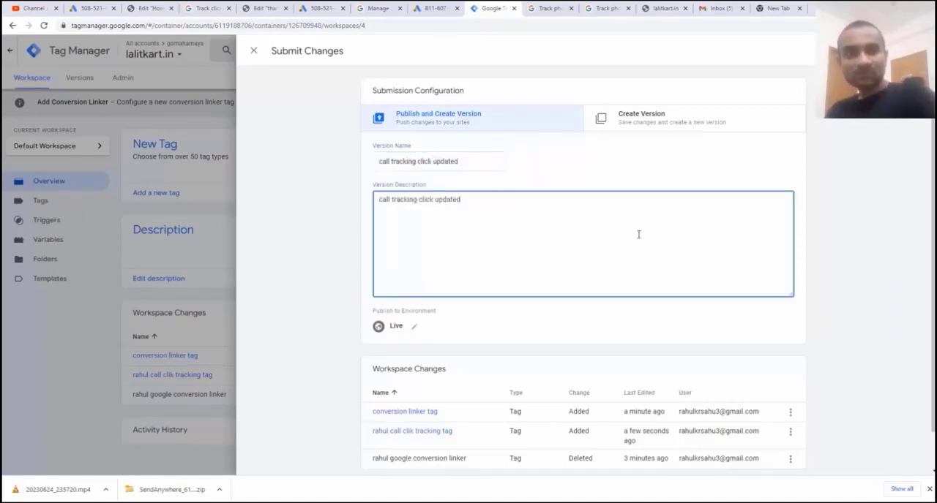
left_click(898, 51)
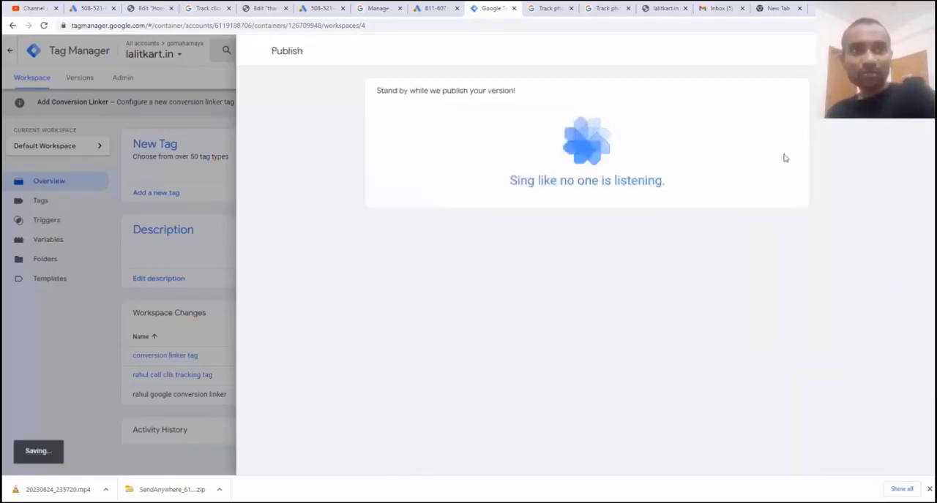
left_click(254, 51)
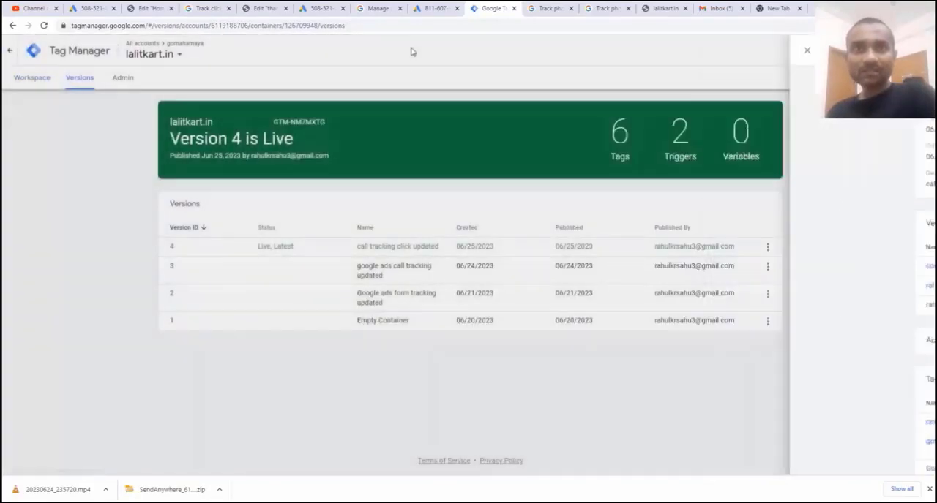
Switch to Google Ads and finish the tag setup for the mobile number click tracking conversion action
left_click(432, 8)
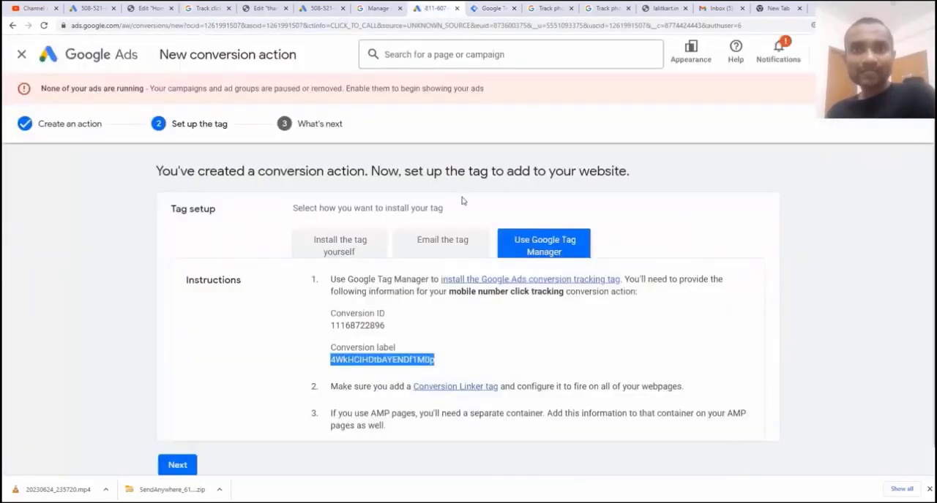
scroll(465, 201, "down", 1)
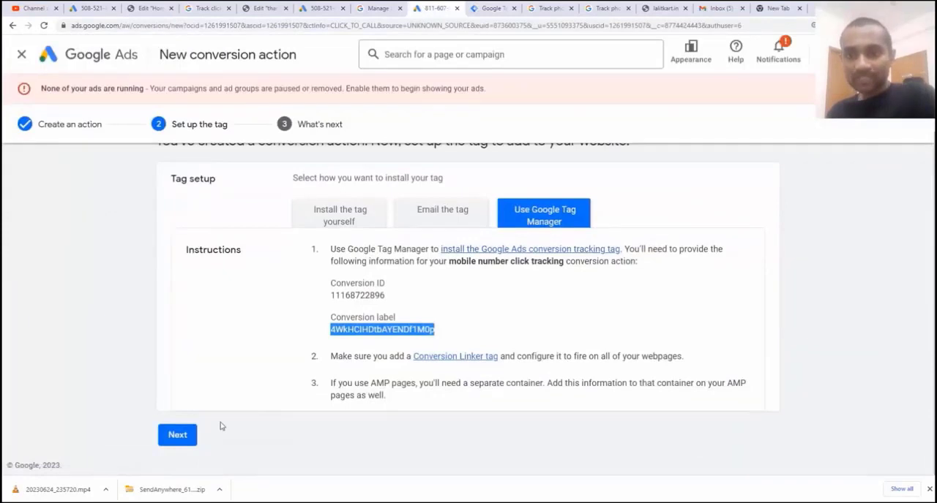
left_click(185, 439)
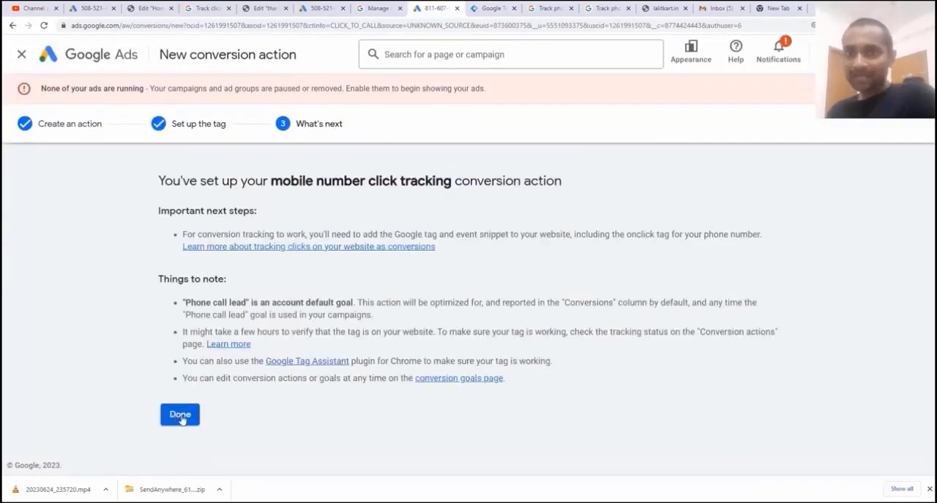
left_click(182, 418)
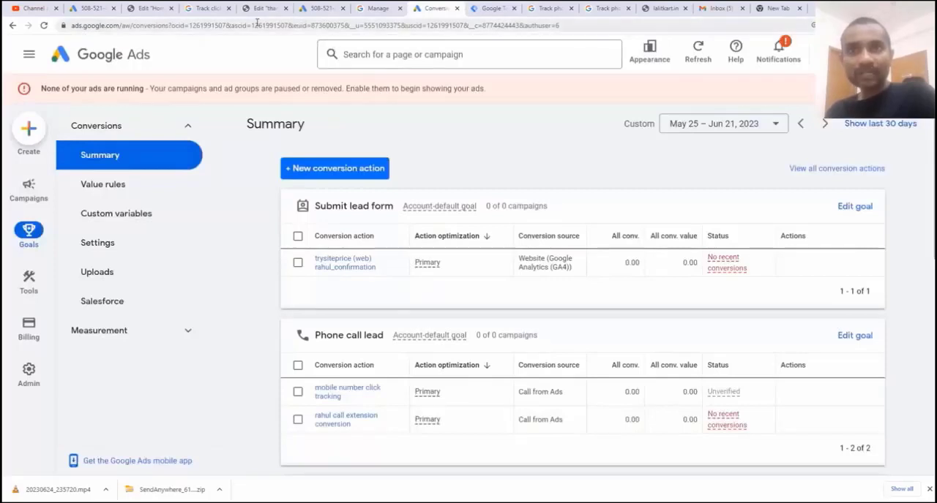
Switch to the Elementor home page editor and add an HTML widget below the header's phone number button
left_click(150, 8)
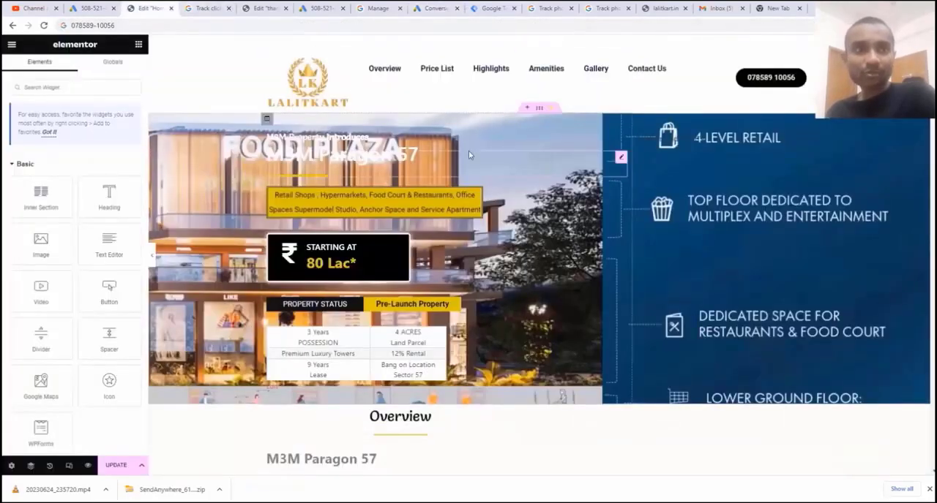
left_click(805, 64)
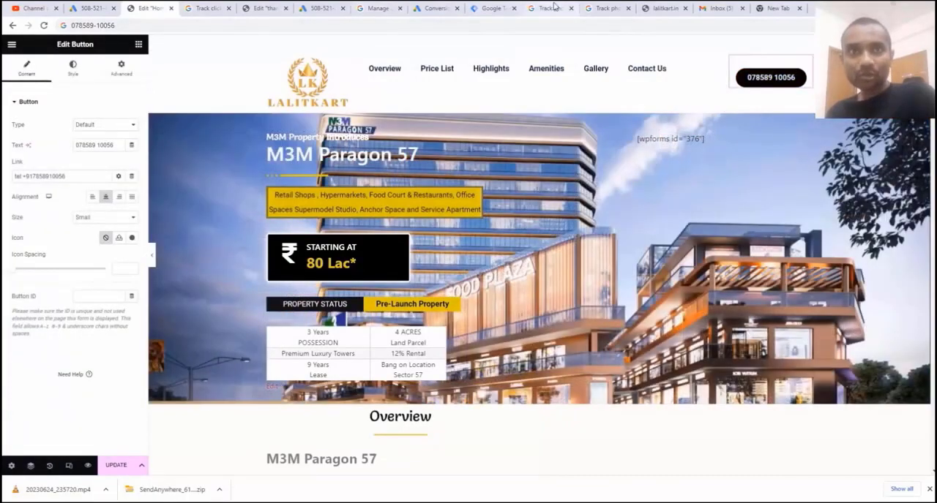
left_click(207, 8)
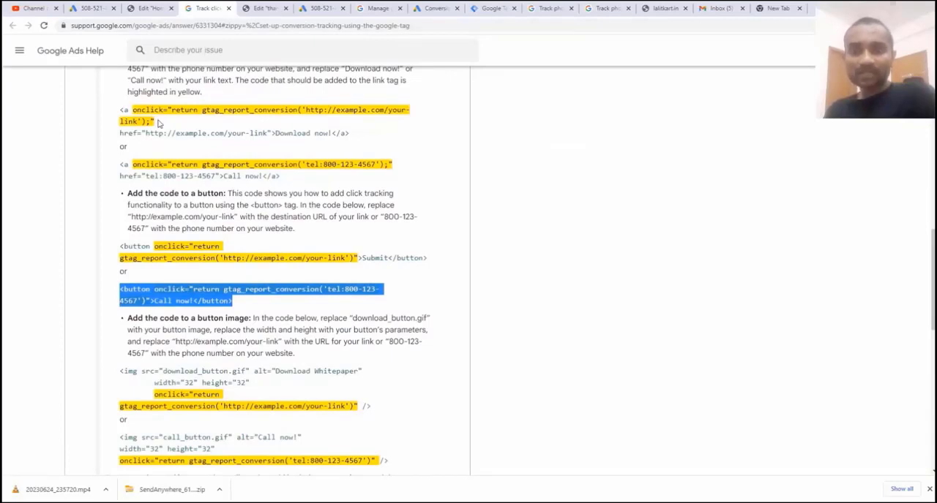
left_click(150, 8)
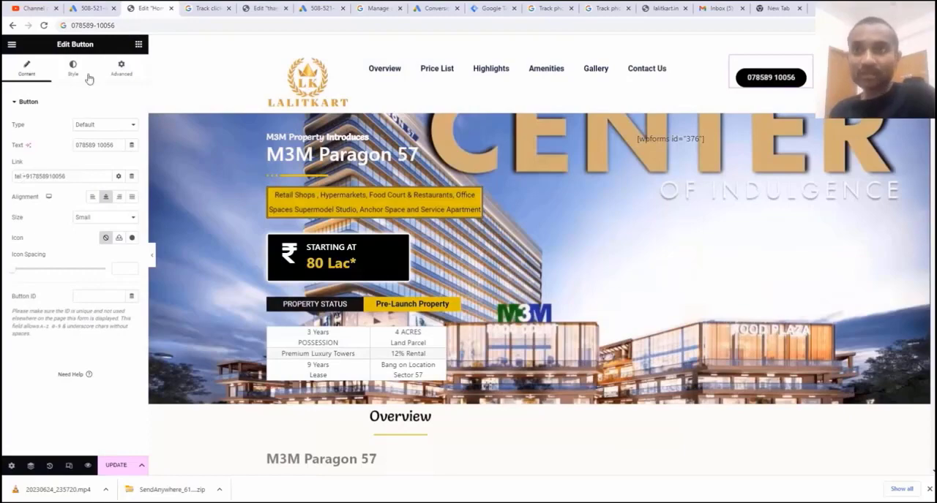
left_click(138, 45)
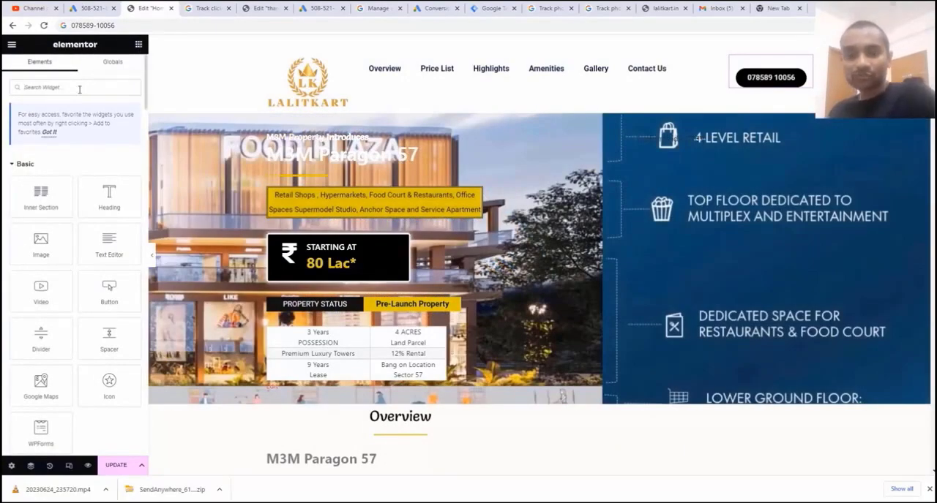
type("html")
left_click_drag(41, 174, 756, 94)
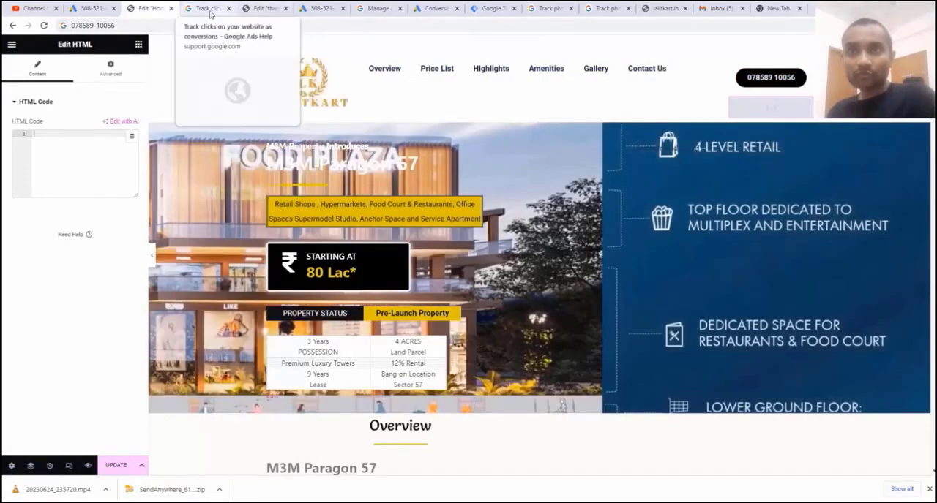
Copy the "Call now!" telephone link code with the onclick event from Google Ads Help into the new HTML widget
left_click(209, 11)
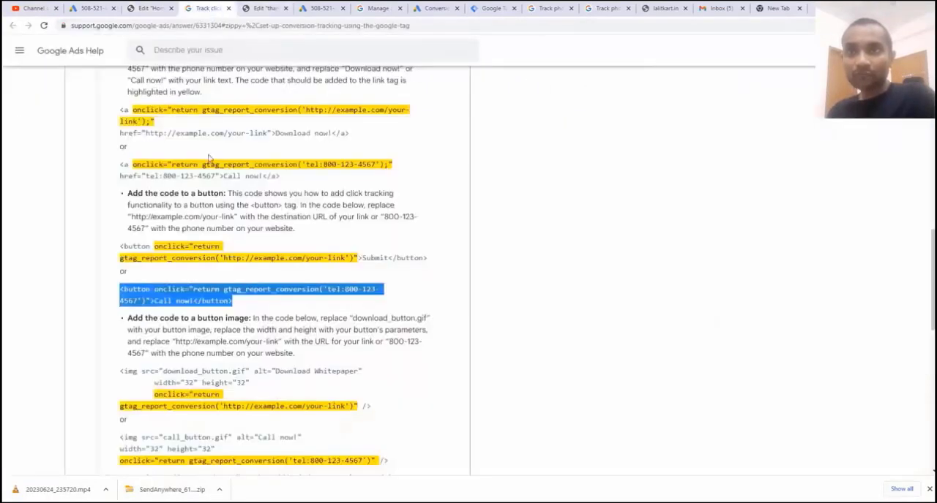
scroll(179, 176, "up", 1)
scroll(180, 176, "down", 1)
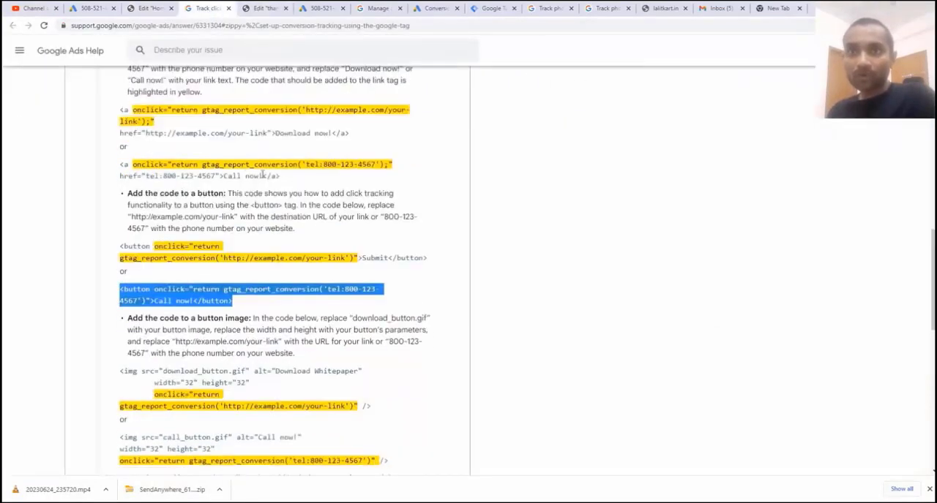
left_click_drag(284, 178, 120, 165)
key("ctrl+c")
left_click(150, 9)
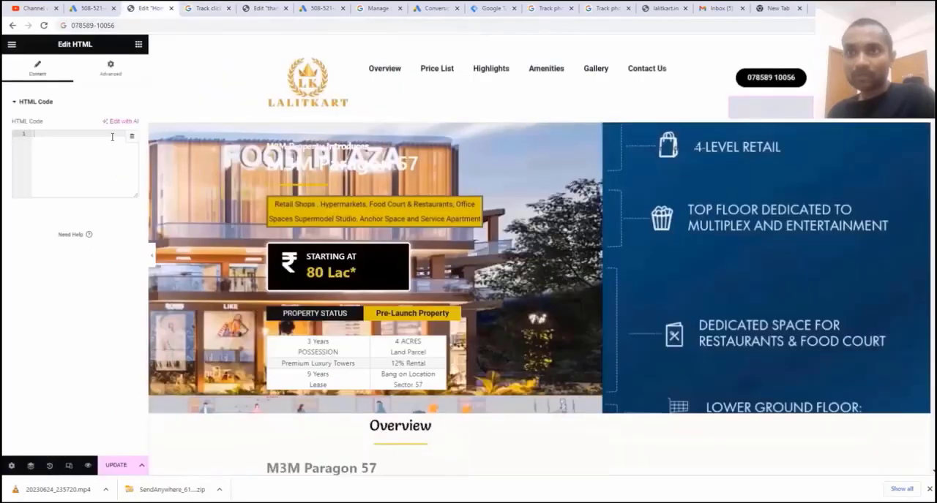
right_click(63, 139)
left_click(90, 217)
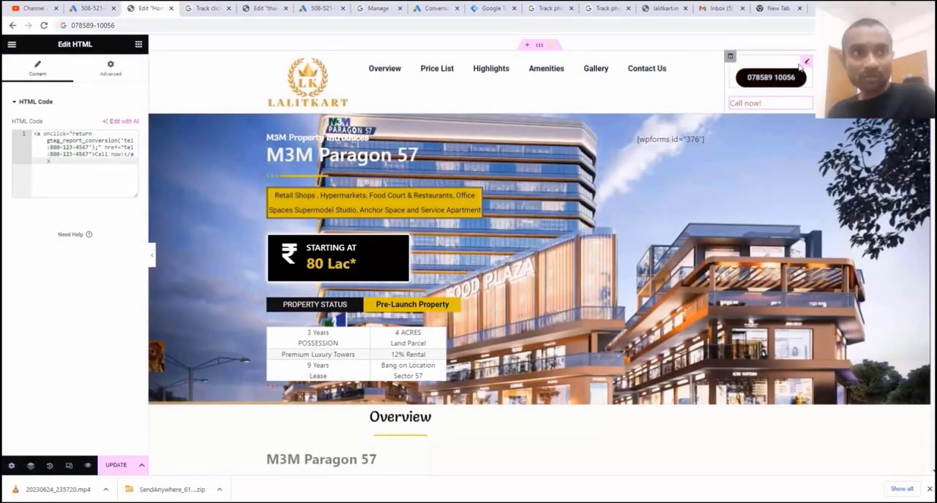
Replace the sample number in the code's gtag_report_conversion call with the phone number copied from the header button's text
left_click(805, 64)
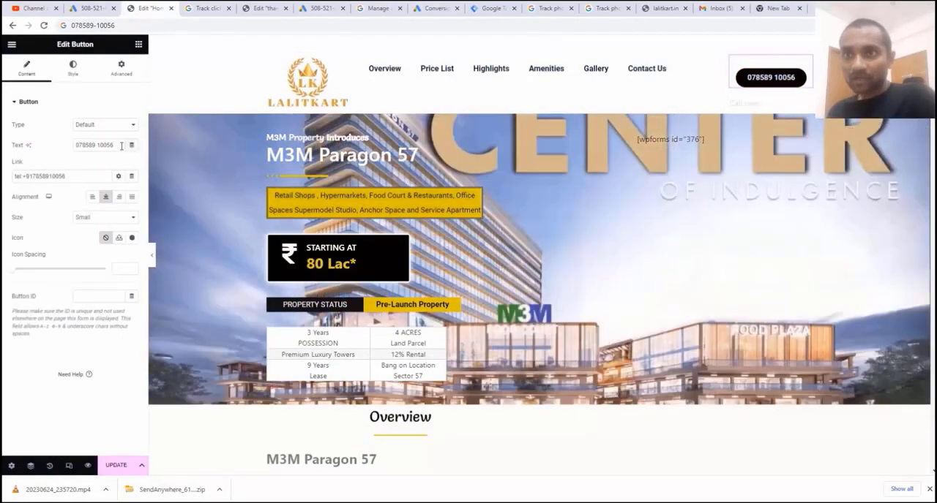
left_click_drag(114, 145, 75, 145)
right_click(87, 146)
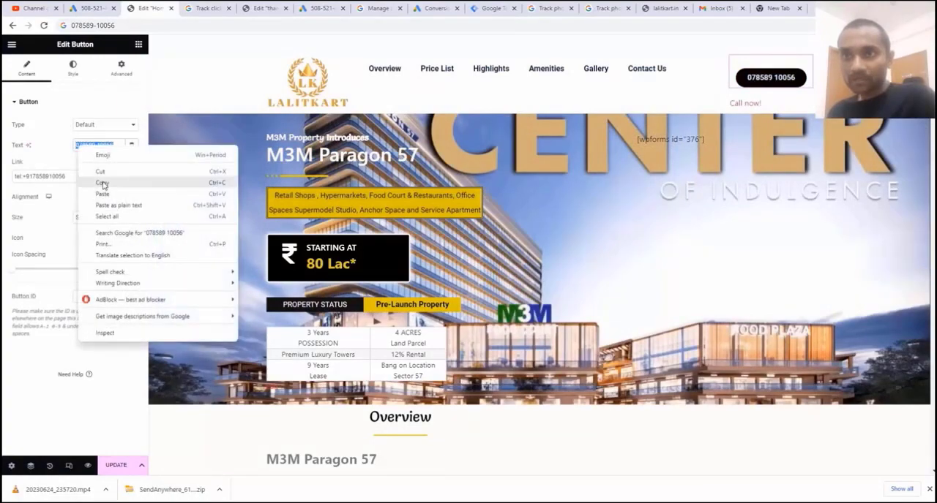
left_click(102, 181)
left_click(770, 106)
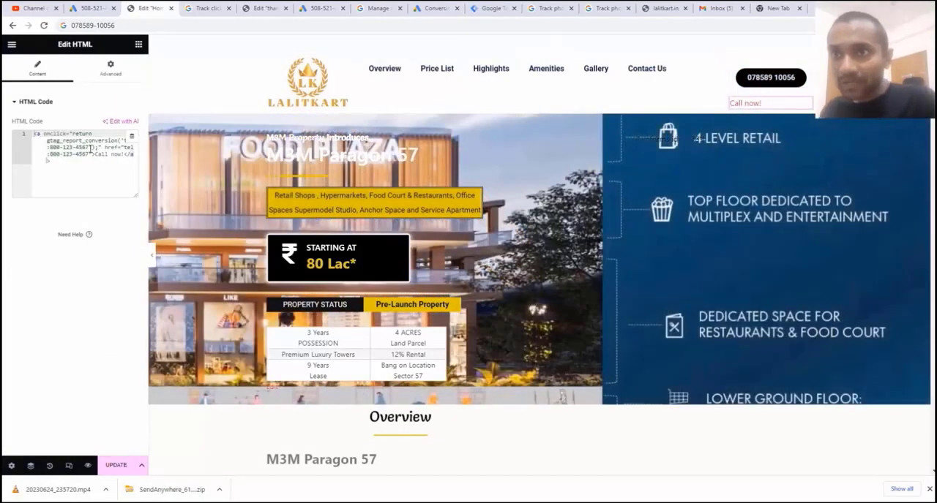
left_click_drag(90, 148, 48, 148)
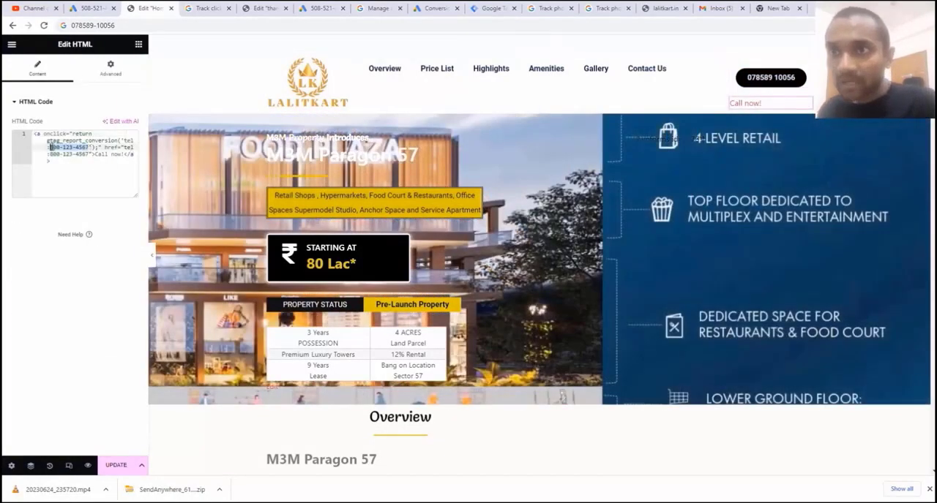
left_click_drag(136, 195, 136, 235)
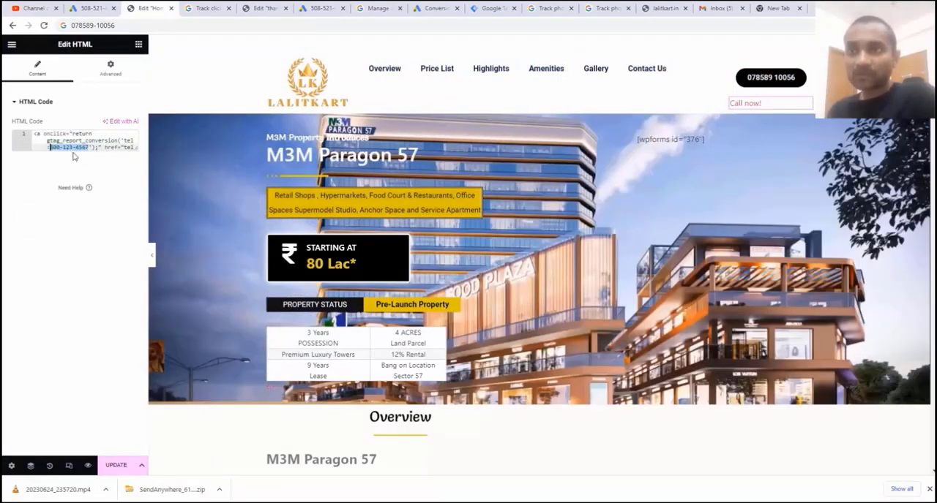
right_click(67, 148)
left_click(100, 201)
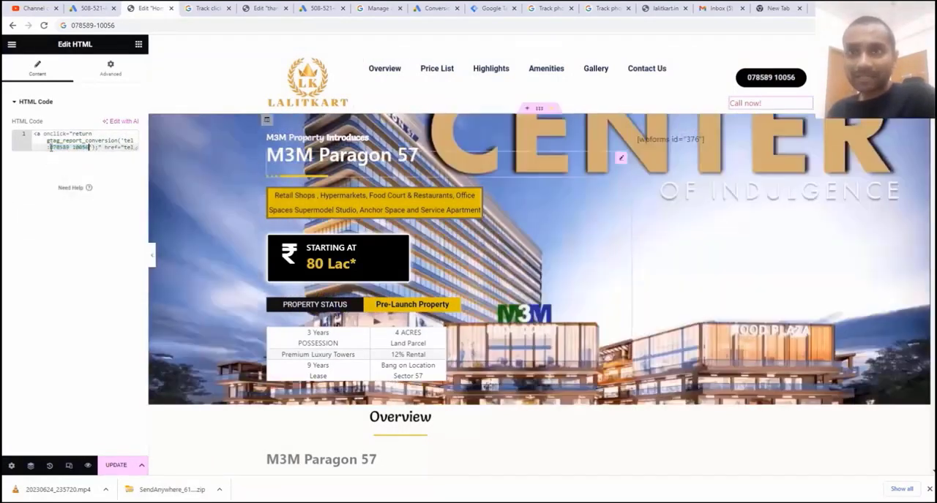
Replace the sample number in the code's href with the international phone number copied from the header button's link
left_click_drag(137, 166, 137, 201)
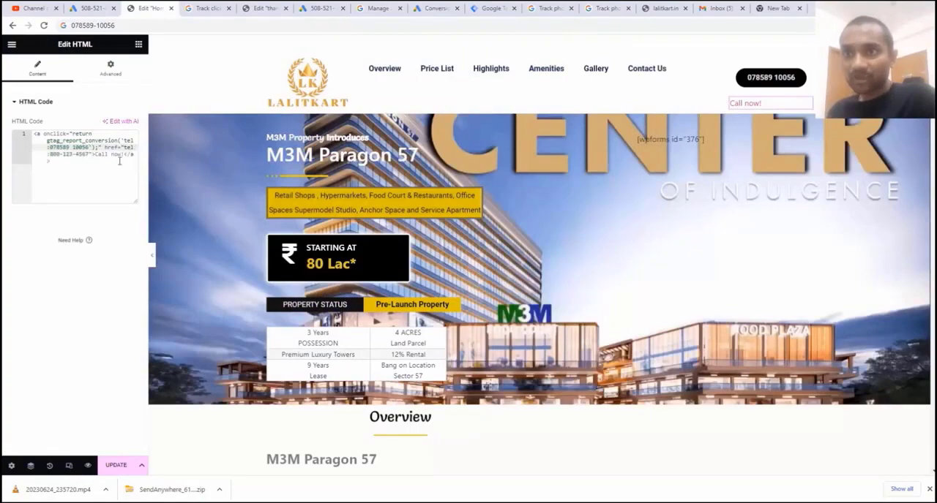
left_click_drag(105, 148, 90, 154)
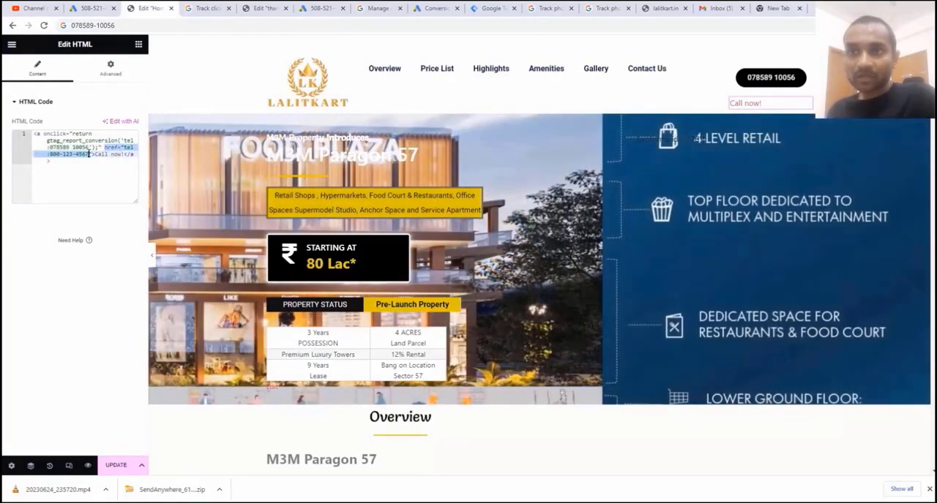
left_click(784, 76)
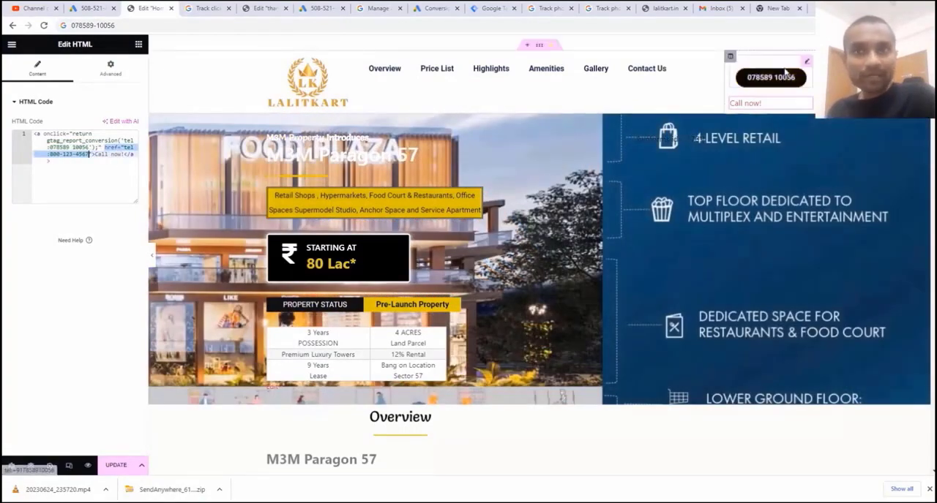
left_click_drag(65, 175, 11, 189)
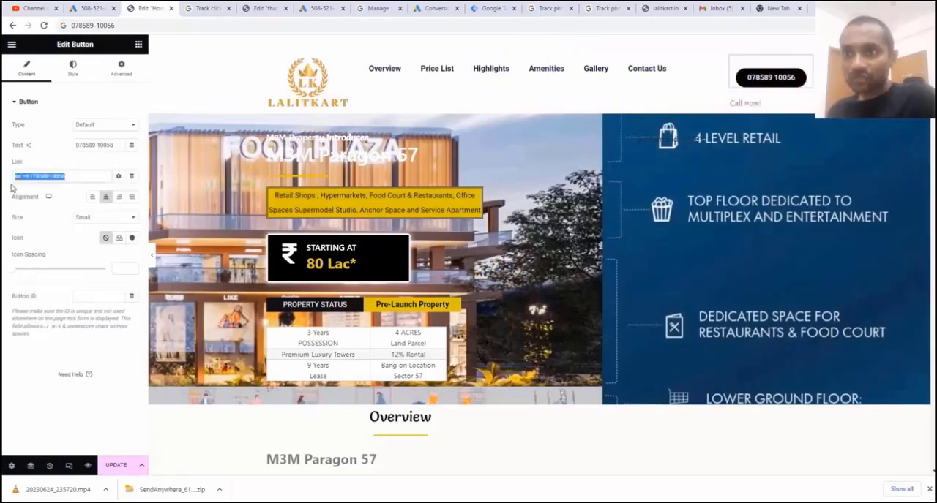
right_click(27, 179)
left_click(43, 217)
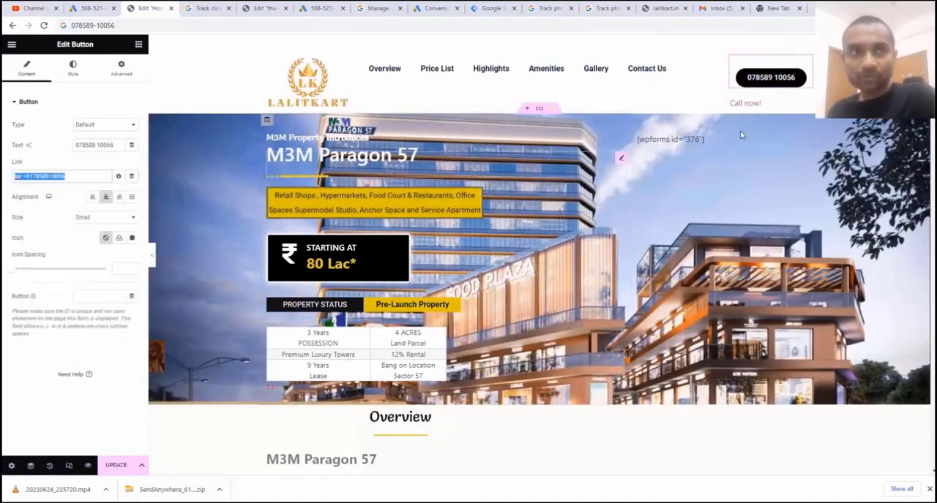
left_click(756, 109)
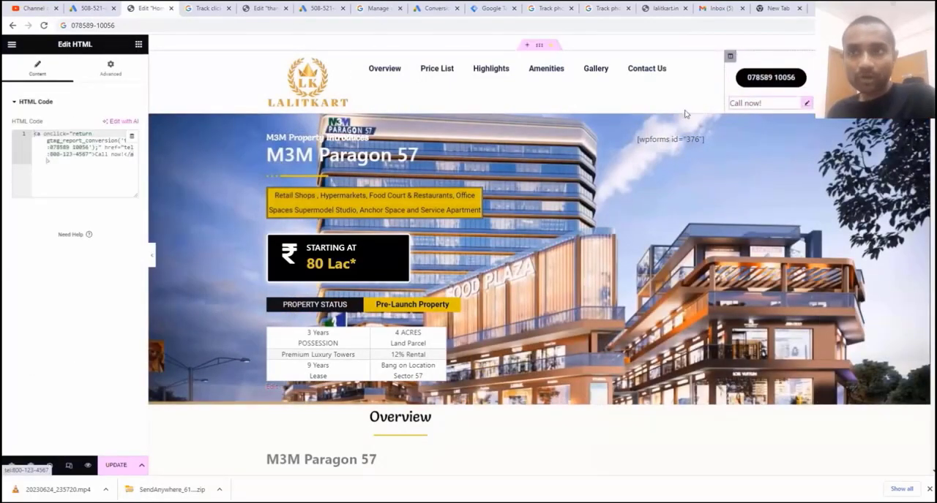
key("ctrl+v")
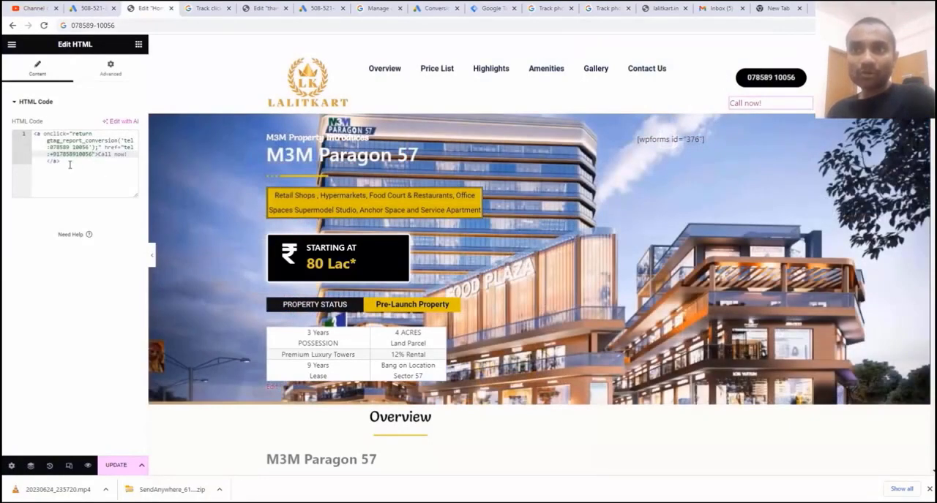
left_click_drag(67, 163, 34, 133)
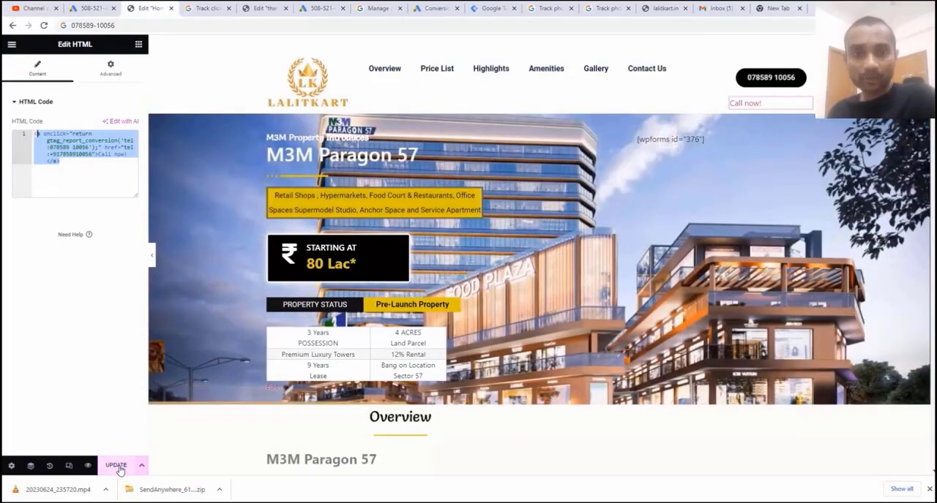
Update the home page to save the call-tracking link in its header
left_click(117, 466)
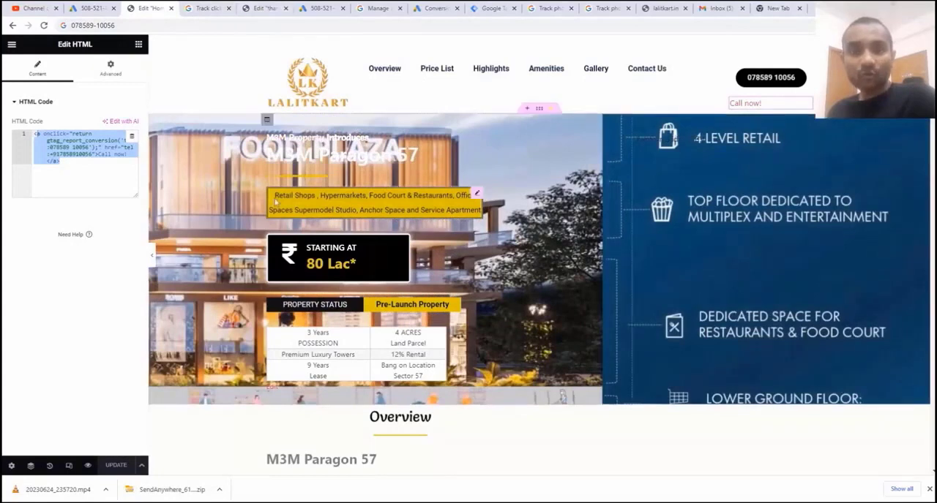
Copy the "Download now!" text link code with the onclick event from Google Ads Help into the thank-you page's empty HTML widget
left_click(218, 8)
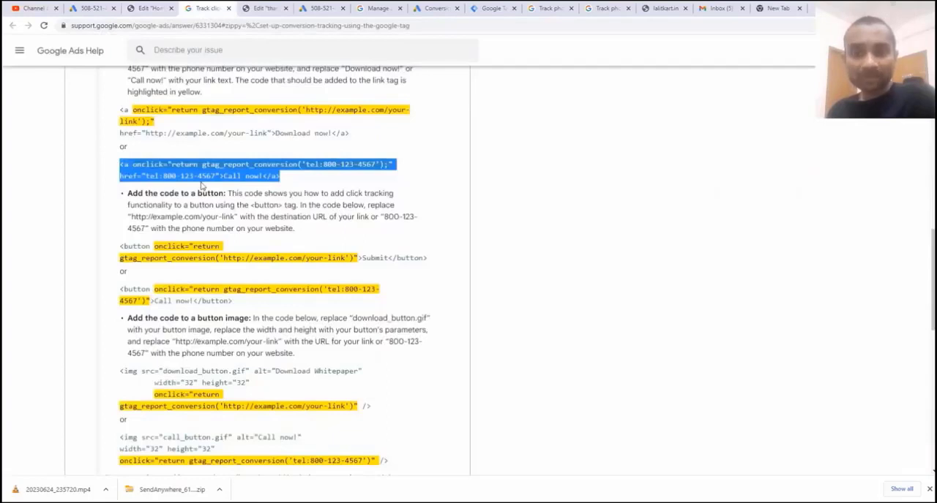
scroll(202, 186, "up", 1)
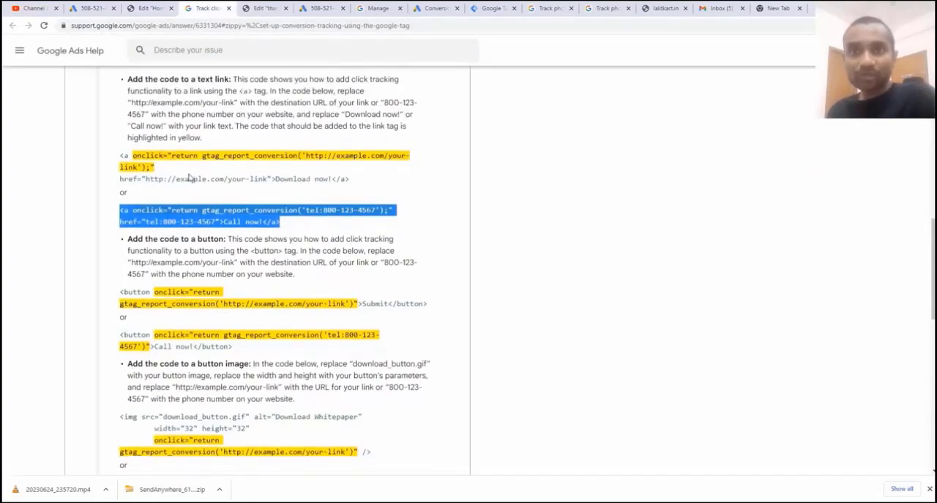
scroll(189, 177, "down", 1)
scroll(188, 177, "up", 1)
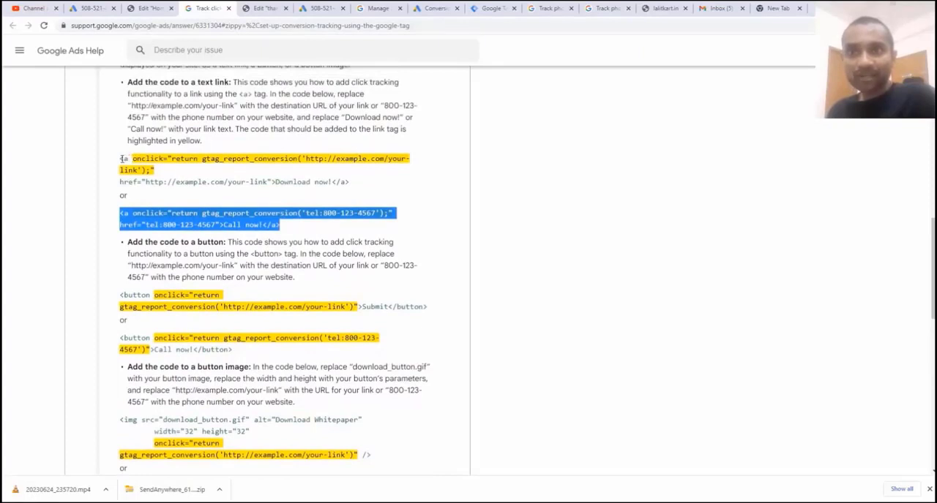
left_click_drag(121, 158, 350, 183)
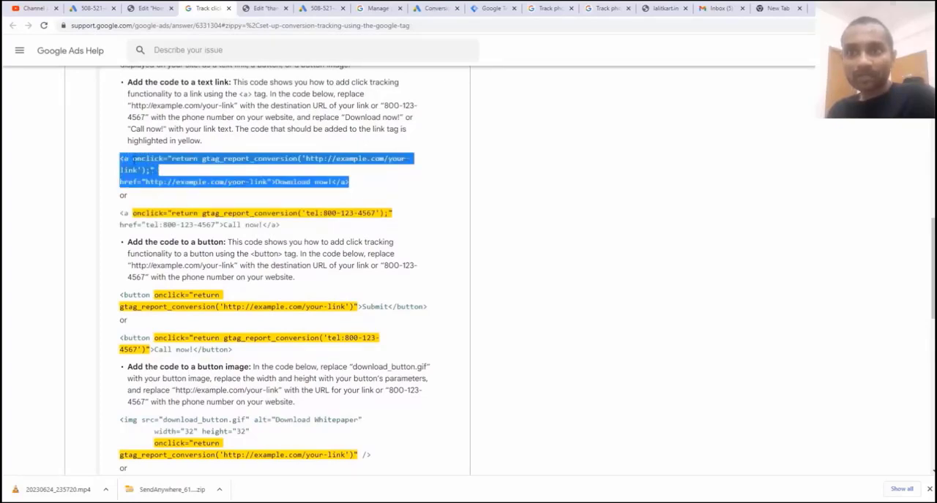
right_click(177, 159)
left_click(188, 170)
left_click(264, 8)
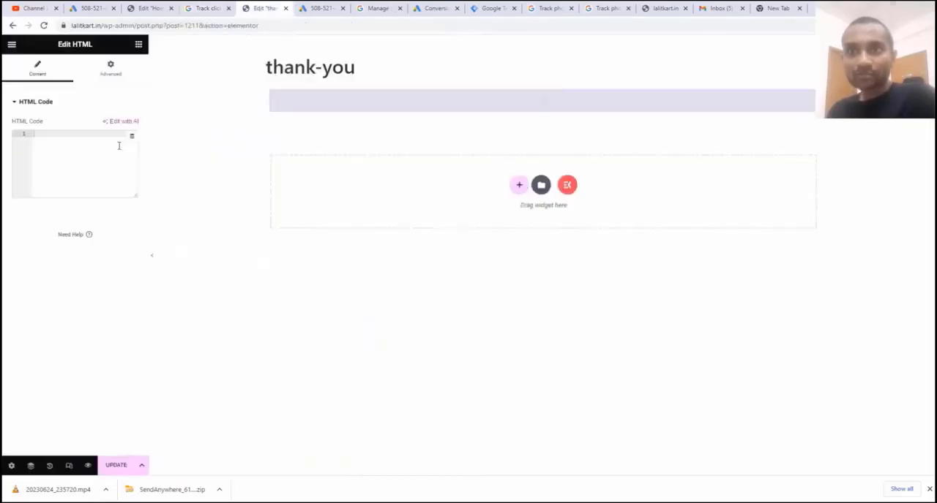
right_click(86, 144)
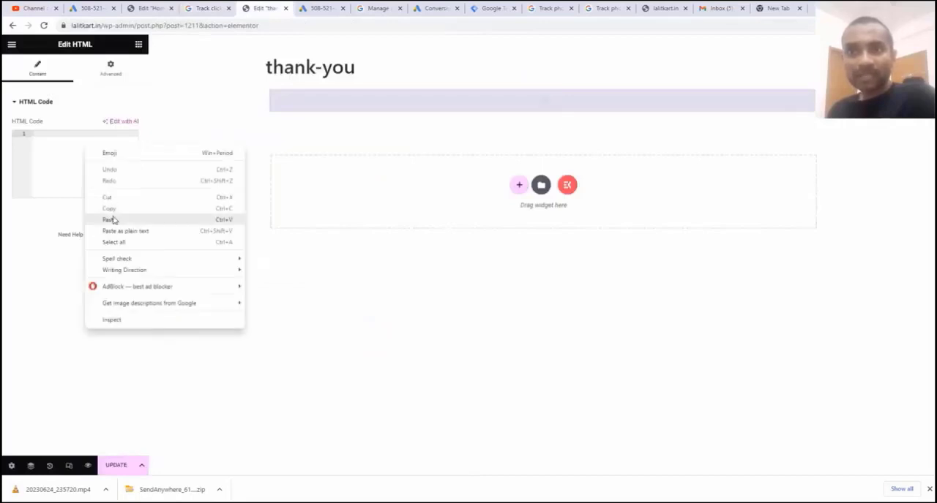
left_click(109, 219)
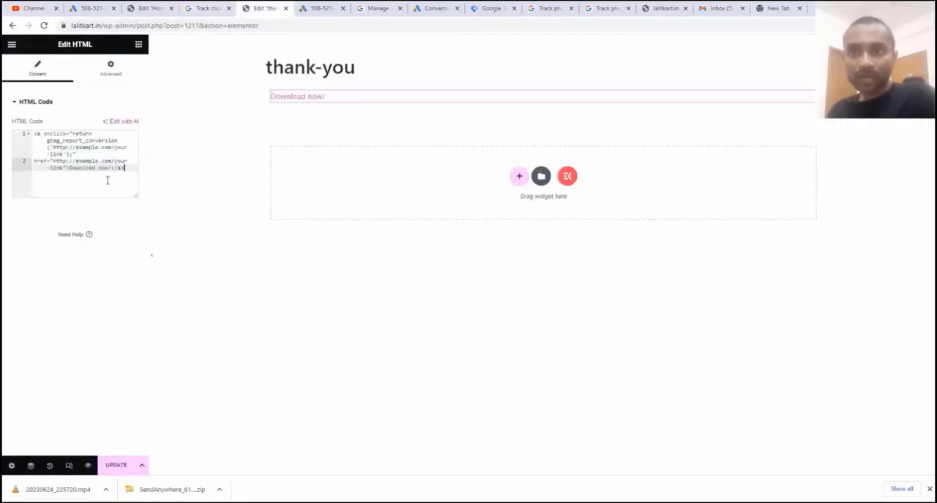
left_click_drag(110, 167, 56, 148)
left_click(72, 161)
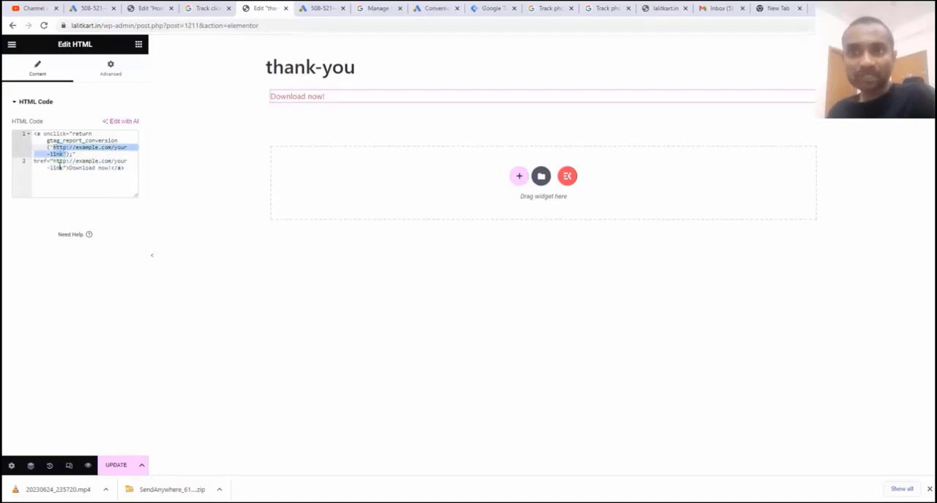
Examine the Google Ads Help code examples for adding click tracking to a button and to a button image
left_click(208, 9)
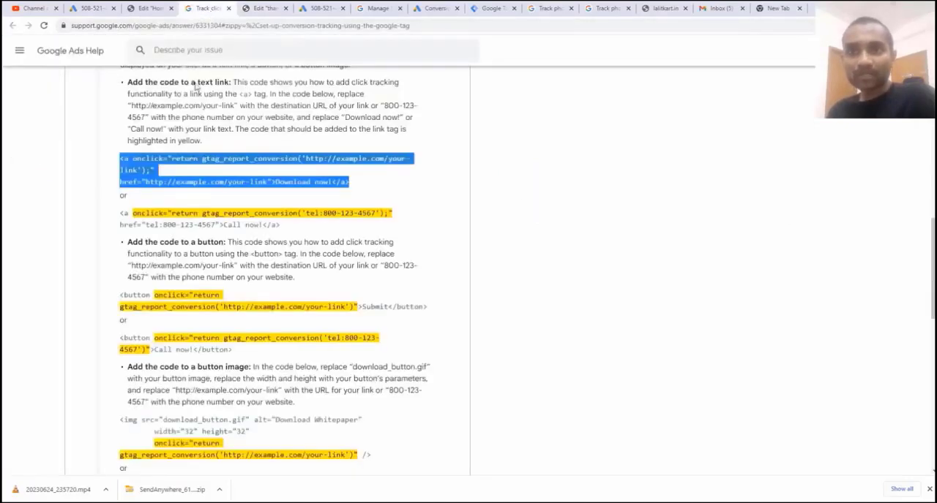
scroll(183, 279, "down", 1)
scroll(176, 205, "down", 2)
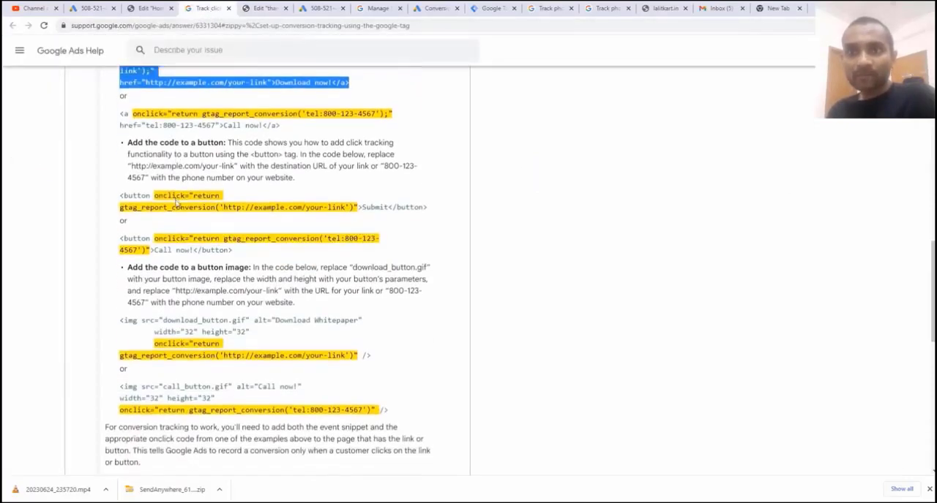
left_click_drag(122, 150, 388, 161)
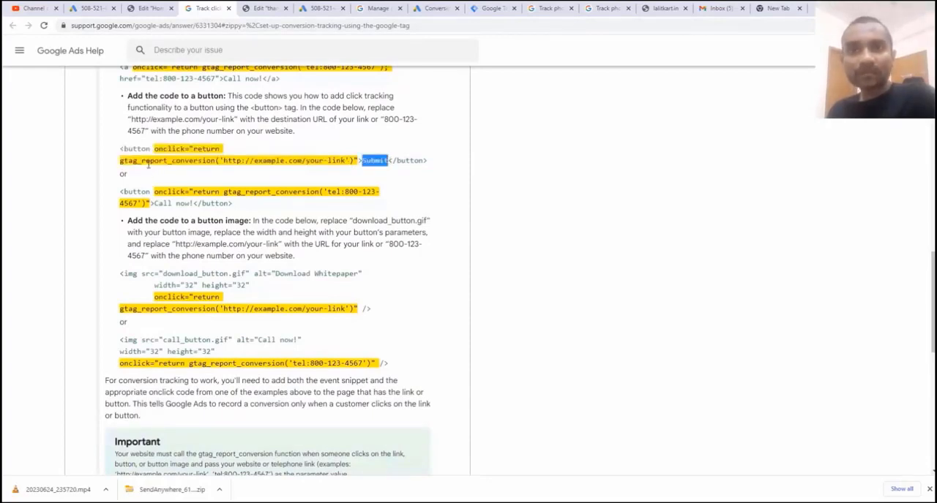
scroll(148, 165, "down", 1)
left_click(293, 114)
left_click_drag(344, 111, 231, 112)
left_click_drag(327, 144, 380, 144)
scroll(267, 152, "down", 2)
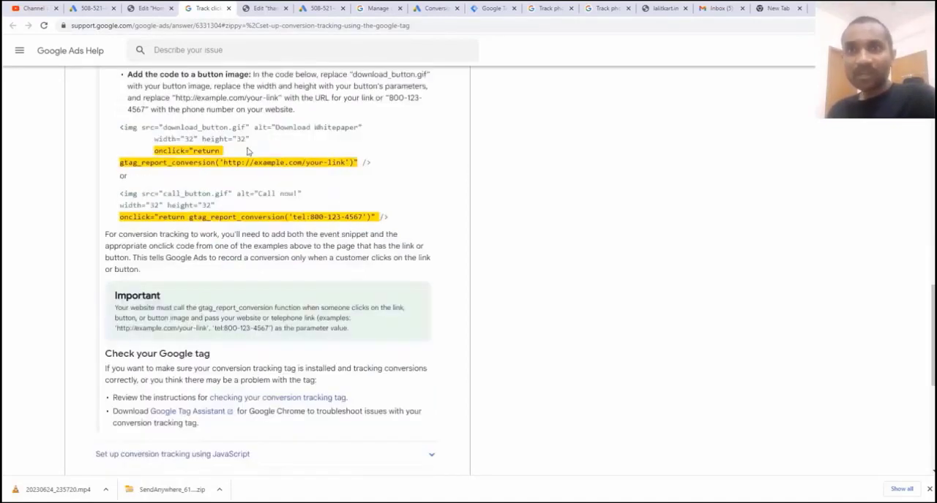
left_click_drag(173, 127, 227, 152)
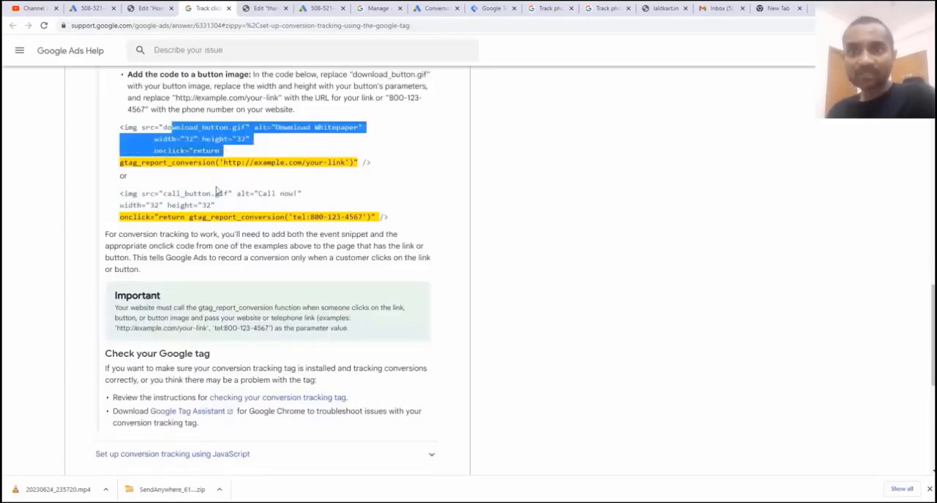